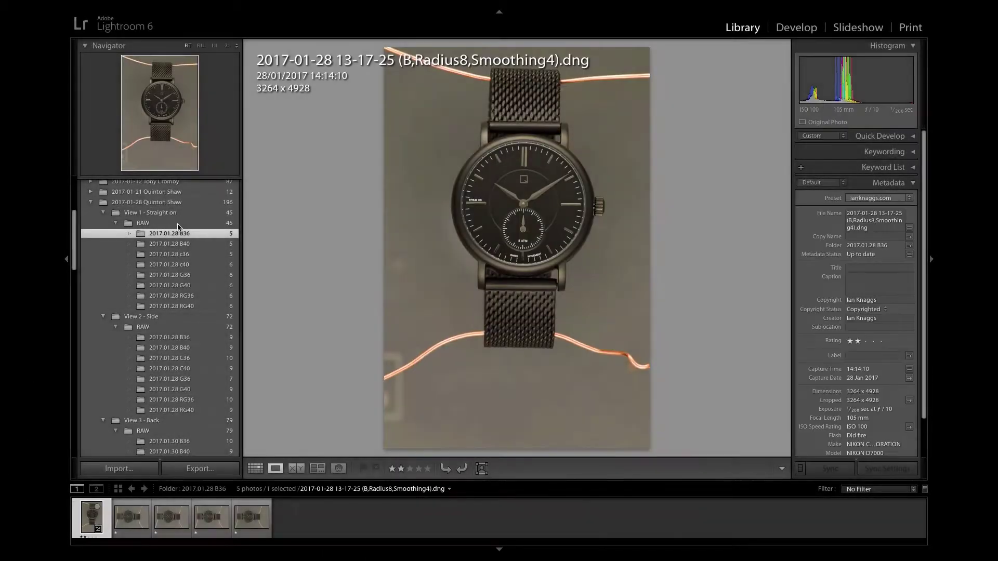
- Combine the View 2 and View 3 B36 folders, add the back-view shot, and open Develop
left_click(171, 338, "ctrl")
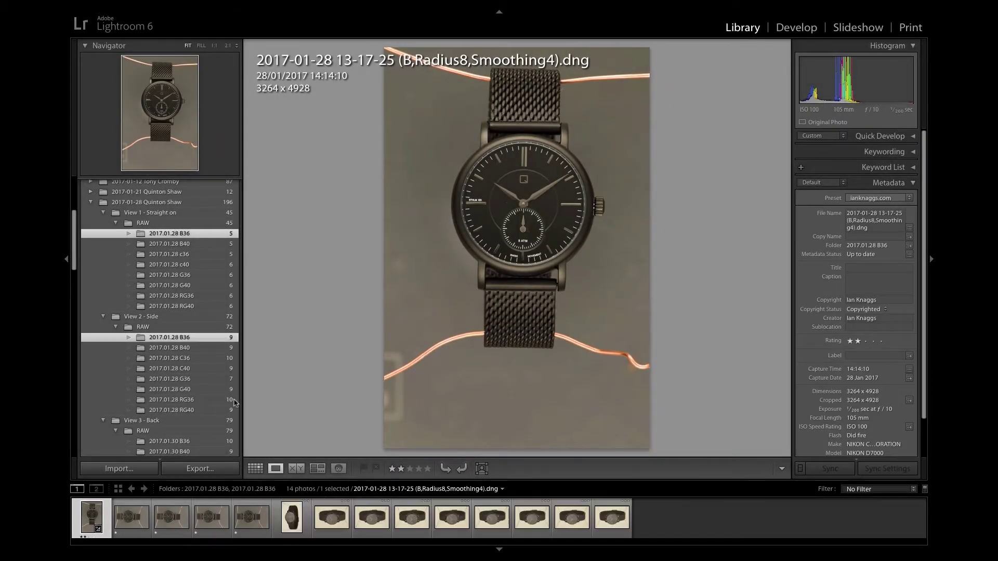
left_click(169, 441, "ctrl")
left_click(654, 517, "ctrl")
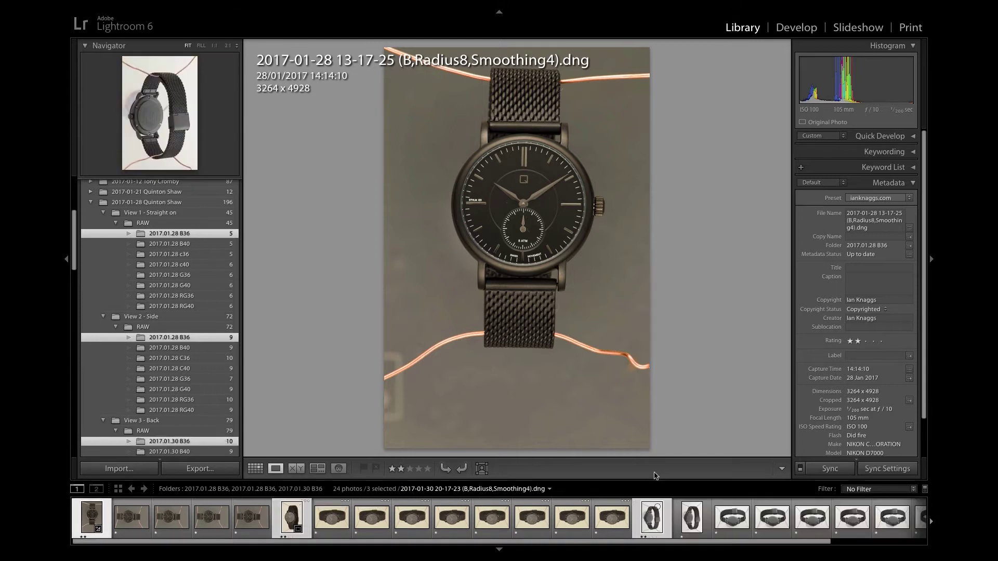
key("Right")
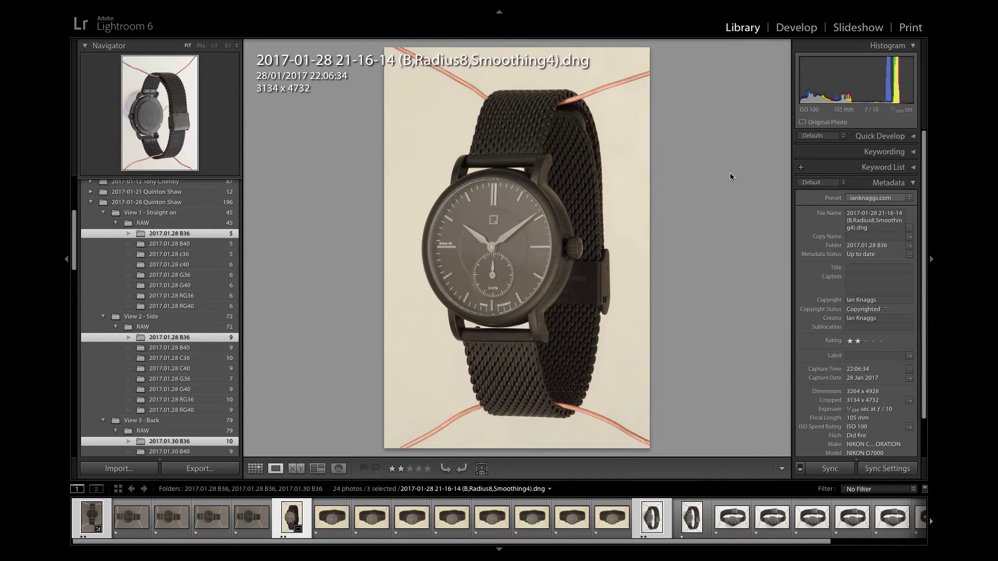
key("d")
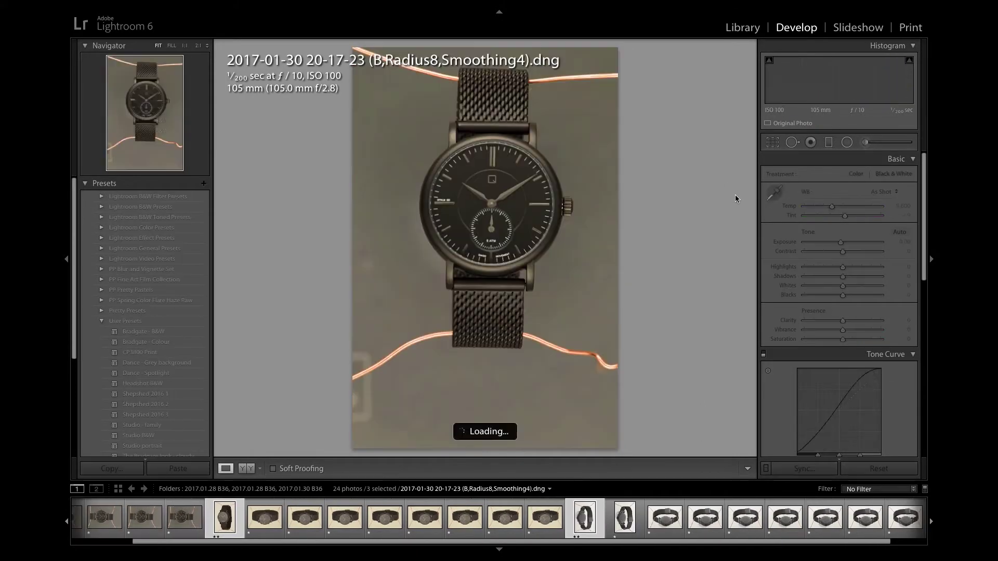
- Raise the side-view shot's exposure, ease back exposure and whites, and add a little clarity
scroll(842, 233, "down", 2)
left_click_drag(842, 243, 867, 246)
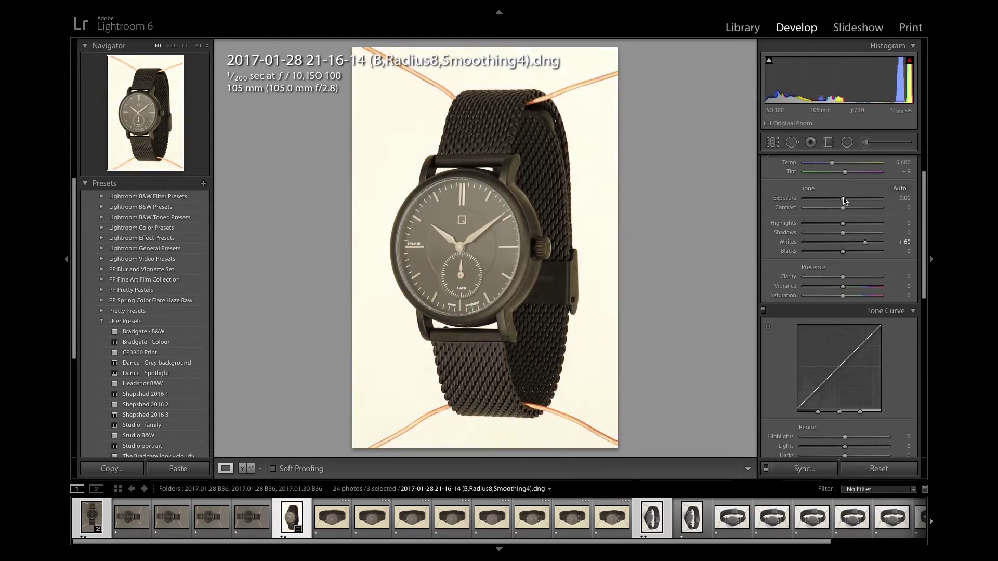
left_click_drag(843, 199, 847, 199)
left_click_drag(865, 242, 860, 242)
left_click_drag(843, 277, 846, 277)
- Brighten the front-view shot to +0.10 exposure and cut tone curve Lights to +40, checking the strap at 1:1
key("Left")
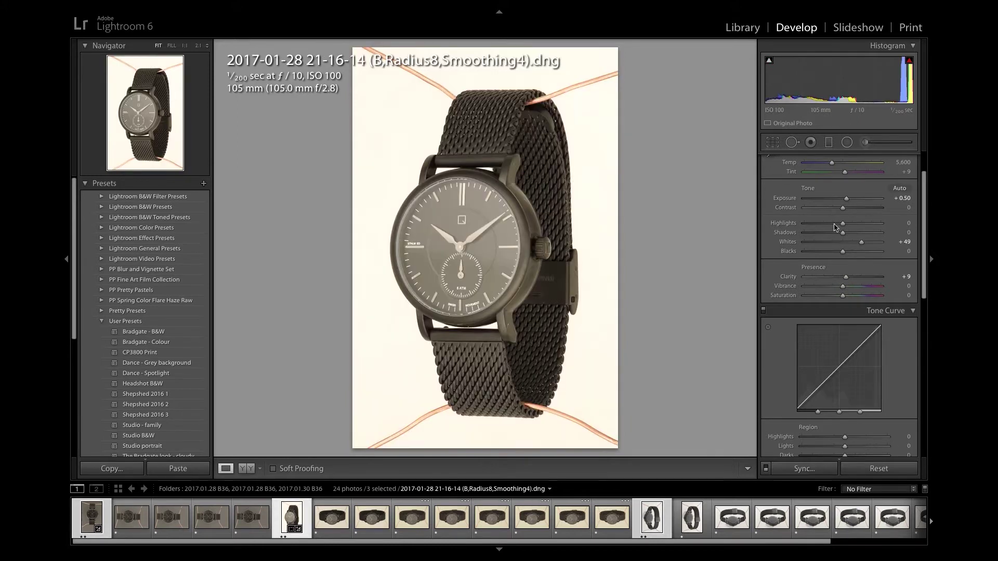
left_click_drag(840, 199, 842, 199)
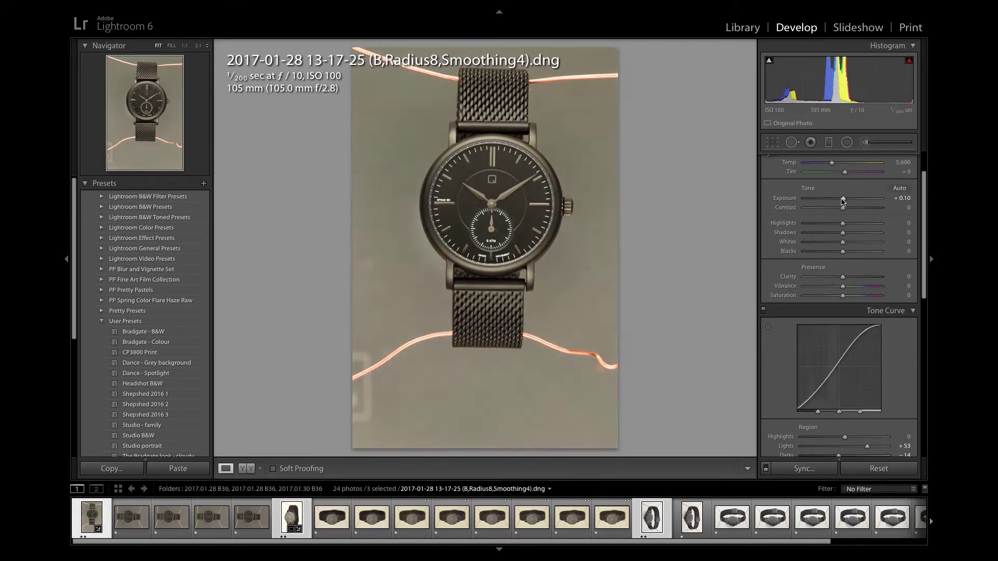
scroll(857, 291, "down", 5)
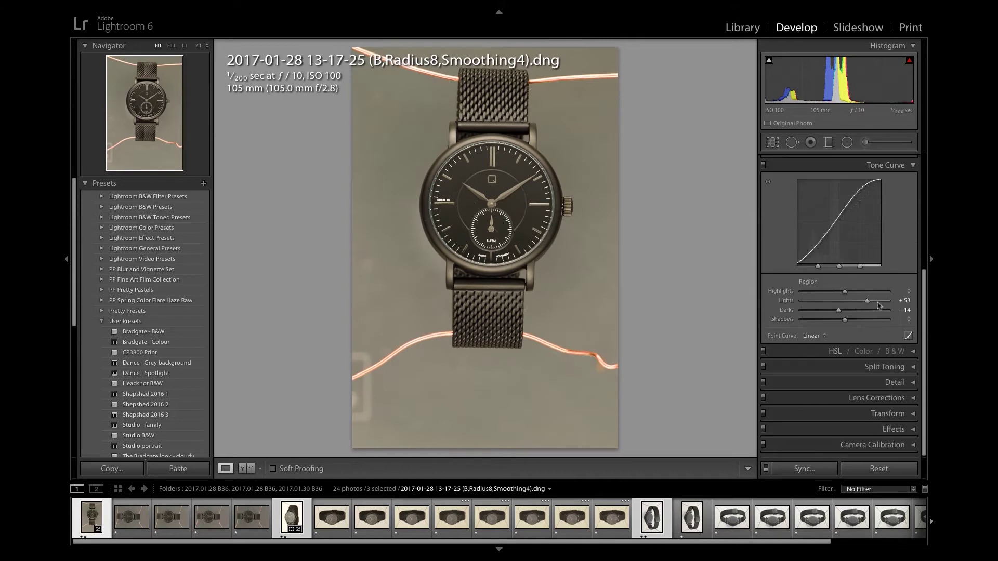
left_click_drag(873, 305, 868, 304)
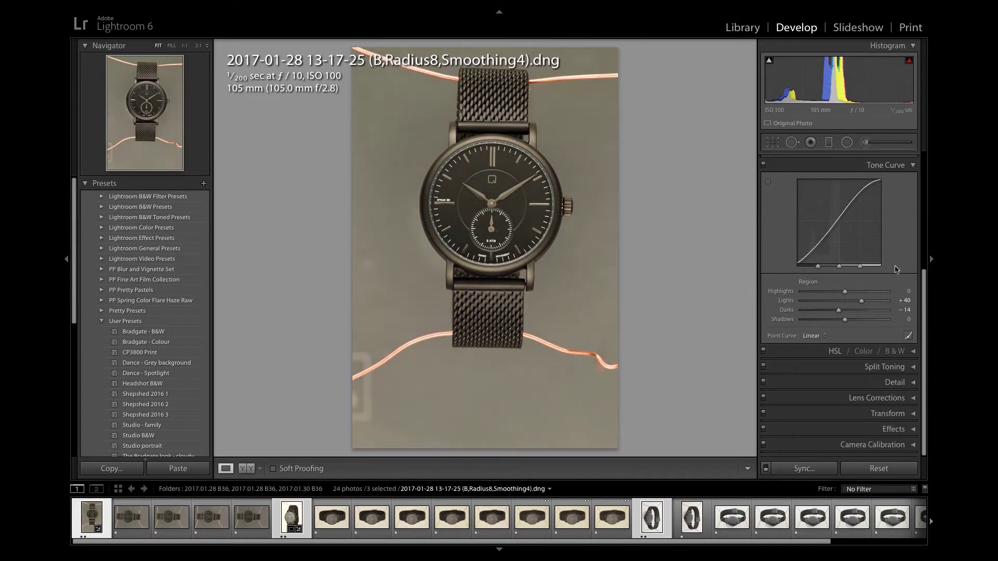
left_click(492, 148)
left_click_drag(494, 153, 570, 278)
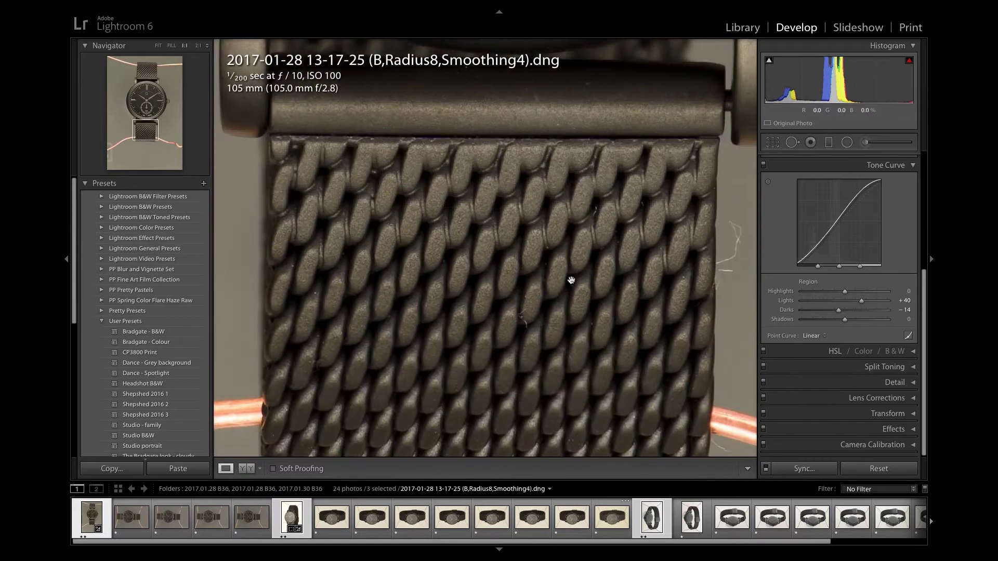
left_click(591, 288)
- Set the front shot's white balance to 5,068, undoing stray temperature changes on the other photos
key("Right")
key("Right")
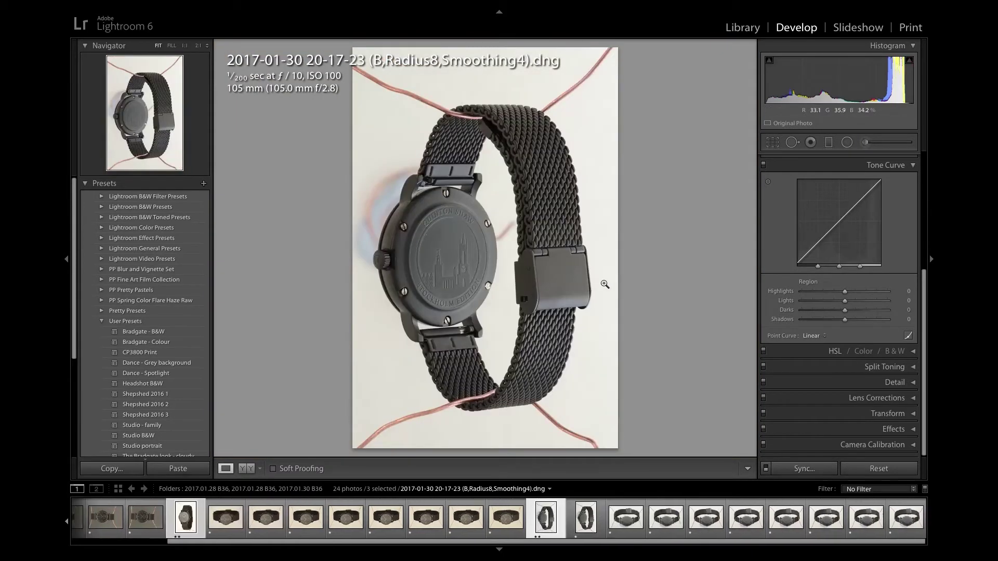
scroll(839, 234, "up", 4)
key("ctrl+z")
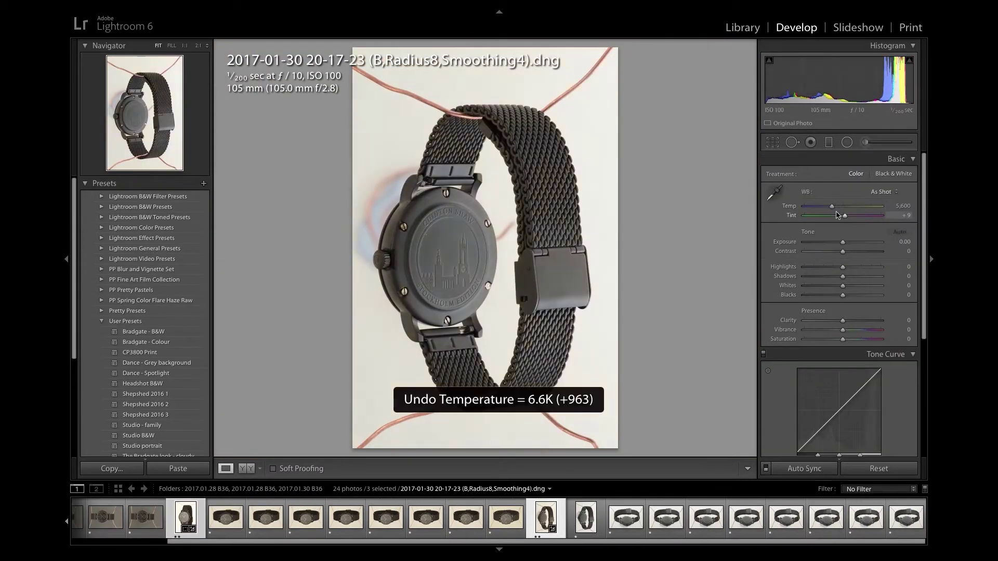
key("Right")
left_click_drag(828, 208, 828, 208)
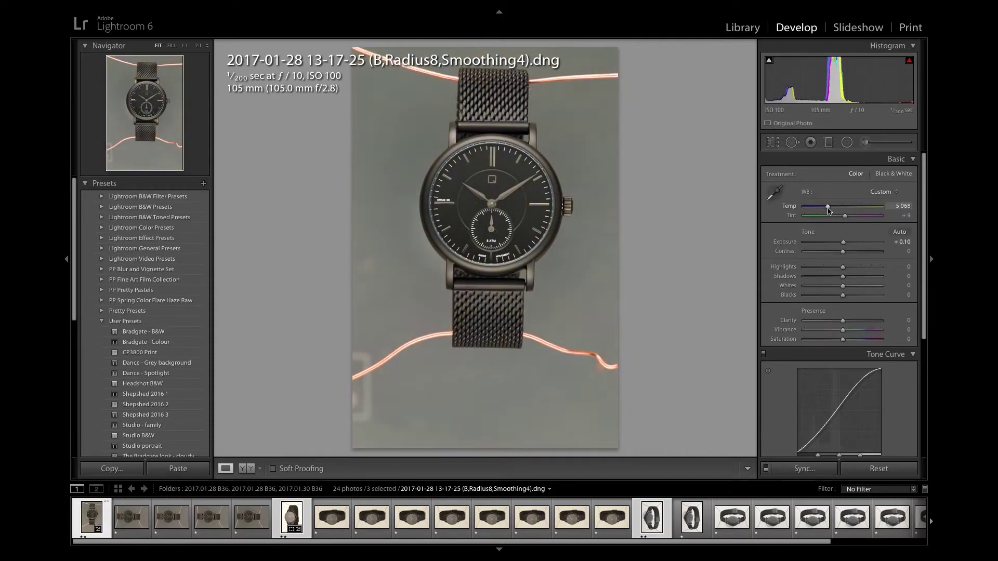
key("Right")
key("ctrl+z")
key("Right")
key("Right")
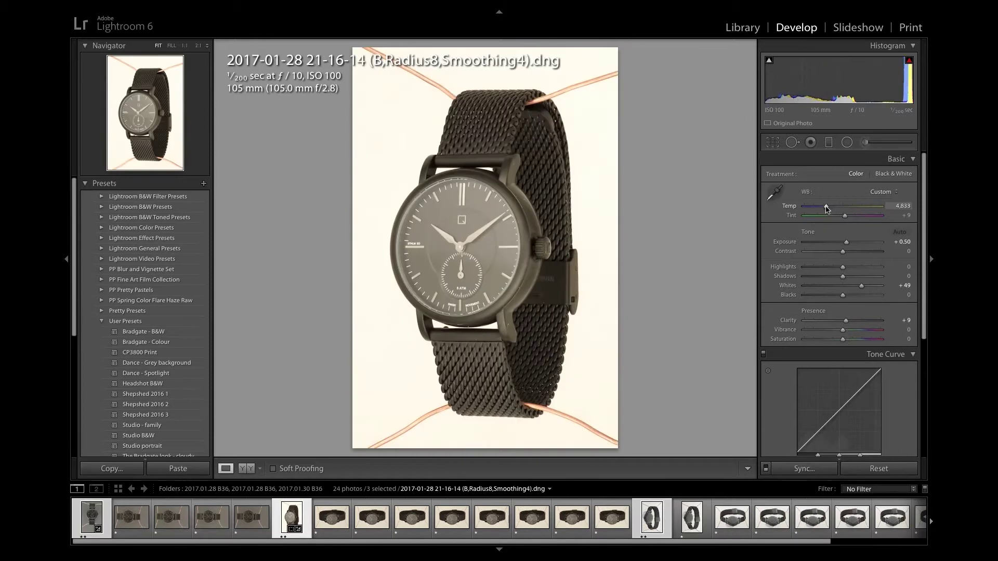
- Convert side and front shots to Black & White, lower side whites, give front Clarity +10, begin straightening crop
left_click(892, 175)
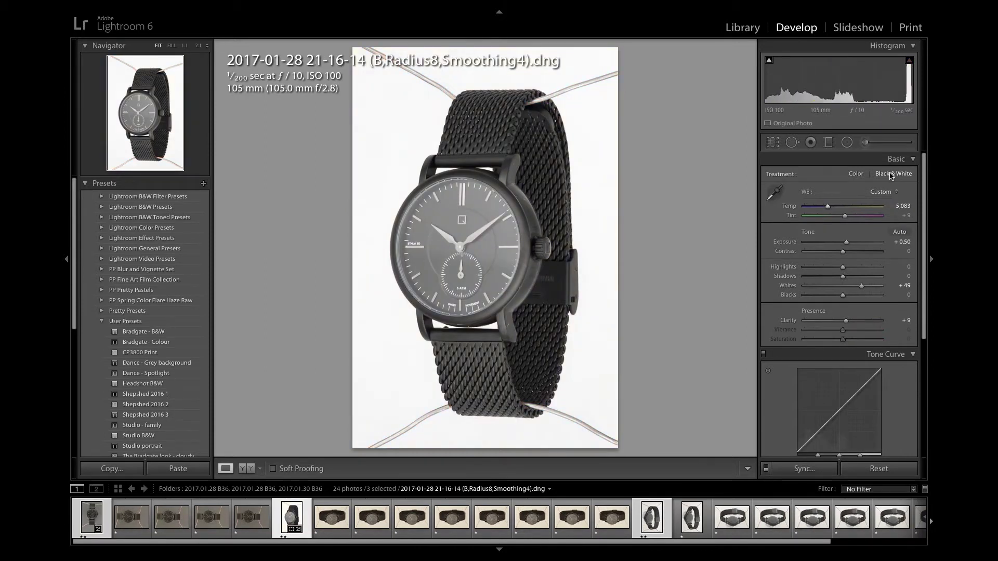
left_click_drag(855, 291, 843, 287)
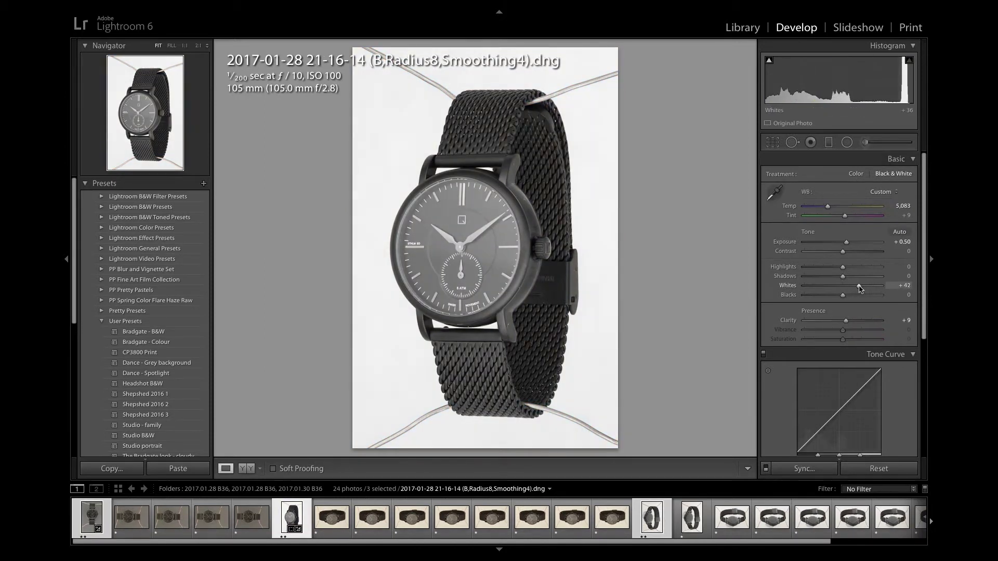
key("Right")
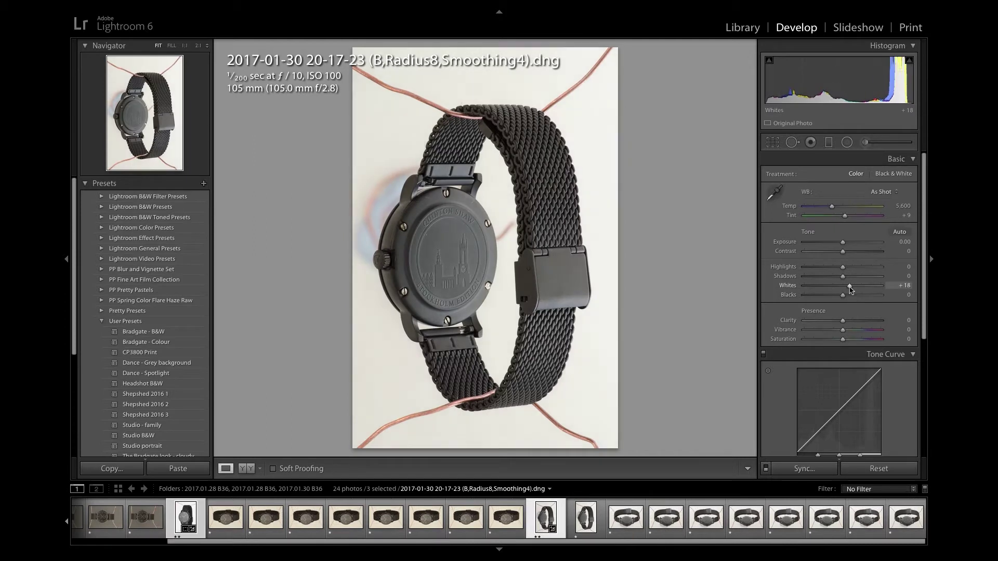
key("Right")
left_click(894, 175)
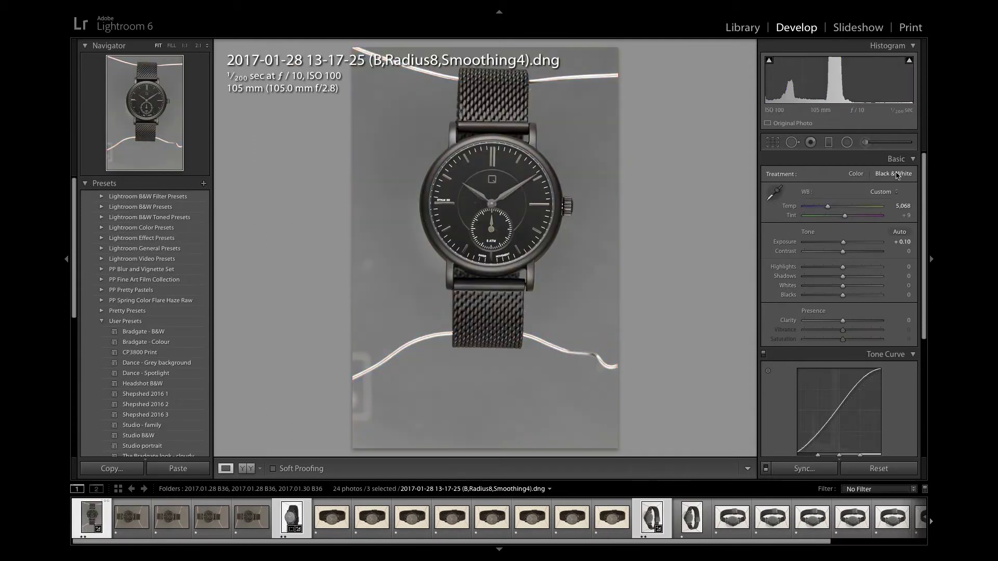
left_click_drag(842, 320, 846, 320)
key("r")
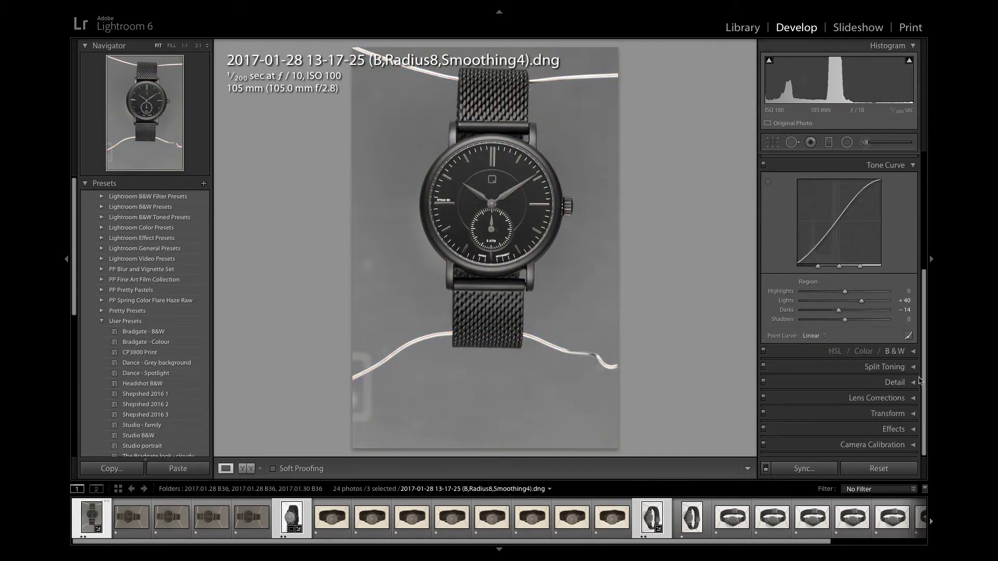
left_click_drag(648, 256, 647, 250)
- Rotate the side-view shot's crop to level the watch, then leave Crop and review the back and front shots
key("ctrl+Right")
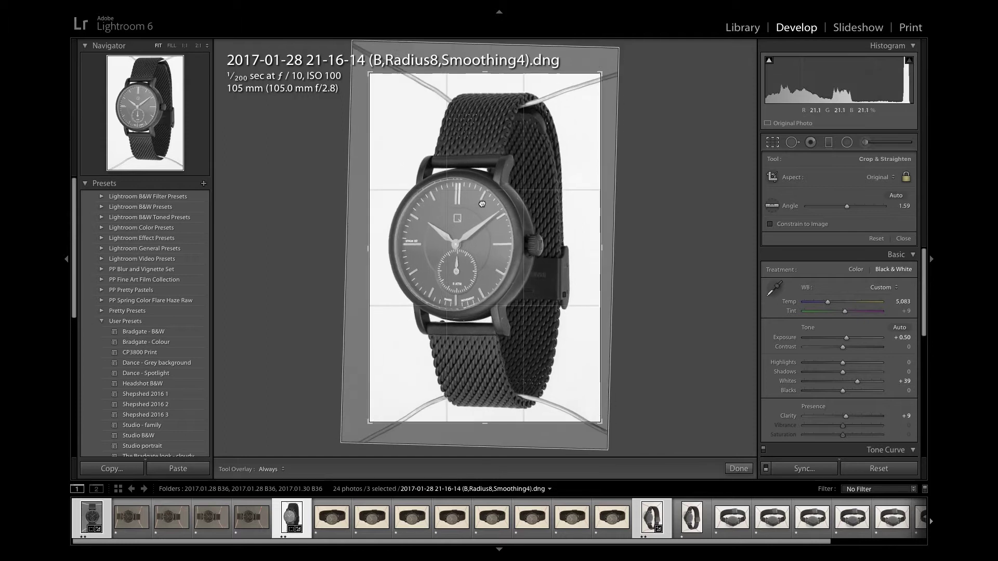
left_click_drag(695, 161, 608, 198)
key("ctrl+Right")
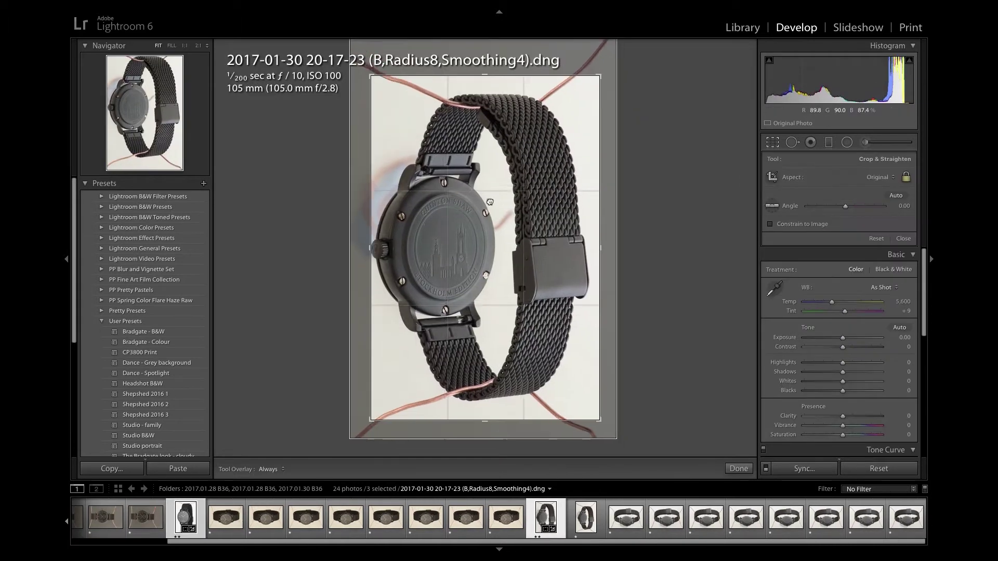
key("r")
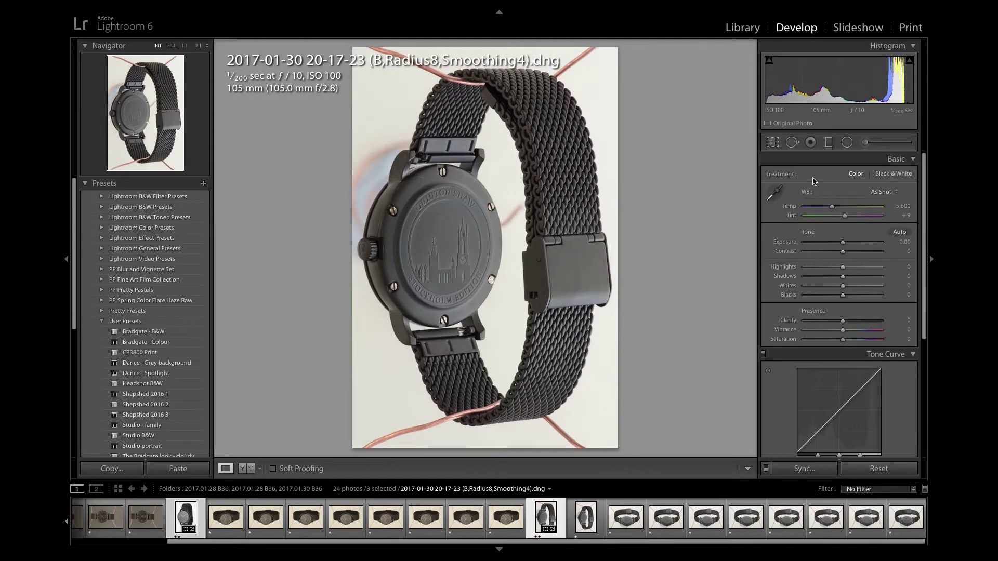
key("ctrl+Left")
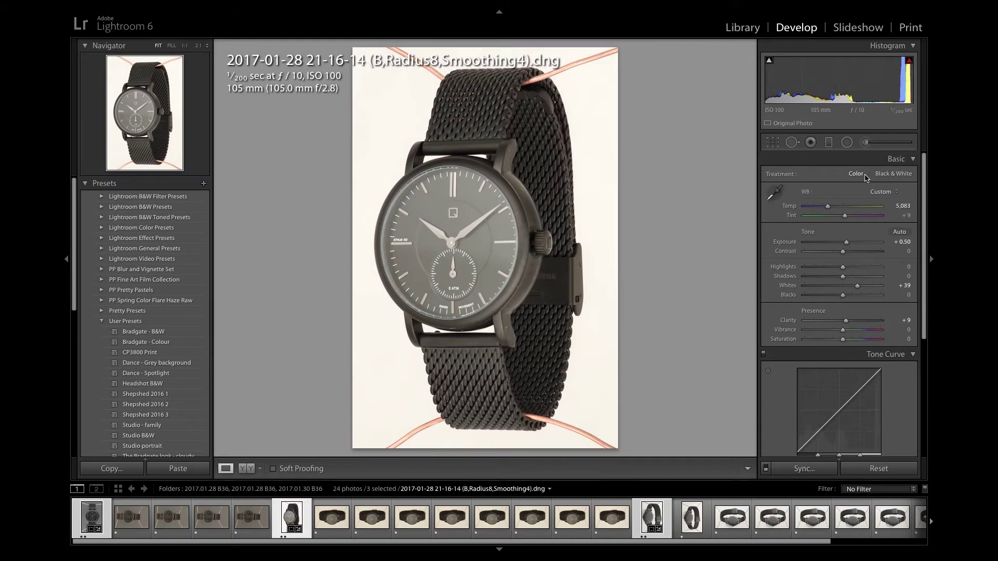
key("ctrl+Right")
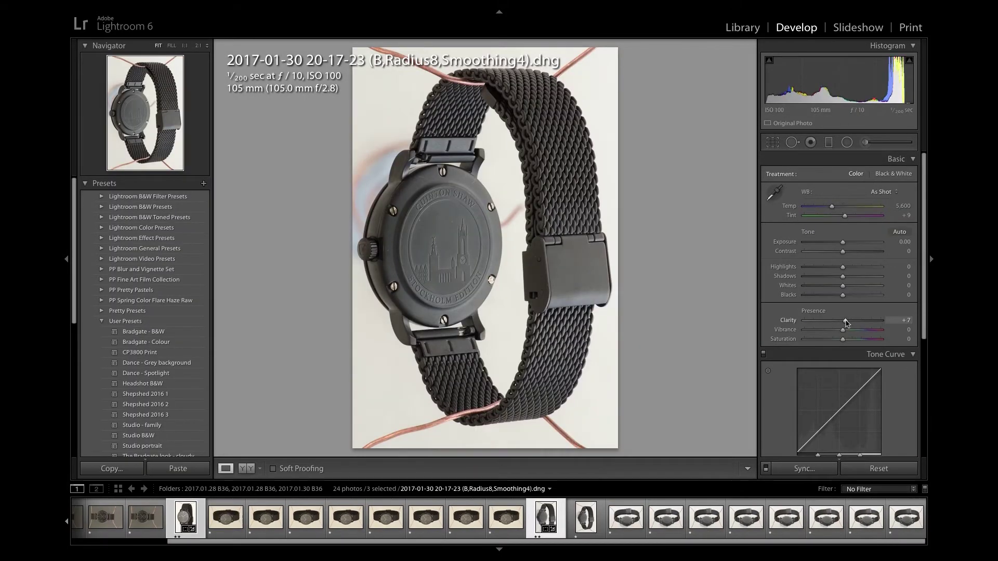
key("ctrl+Right")
- Export the three chosen photos, browsing to the 2017-01-28 shoot folder as the destination
right_click(651, 517)
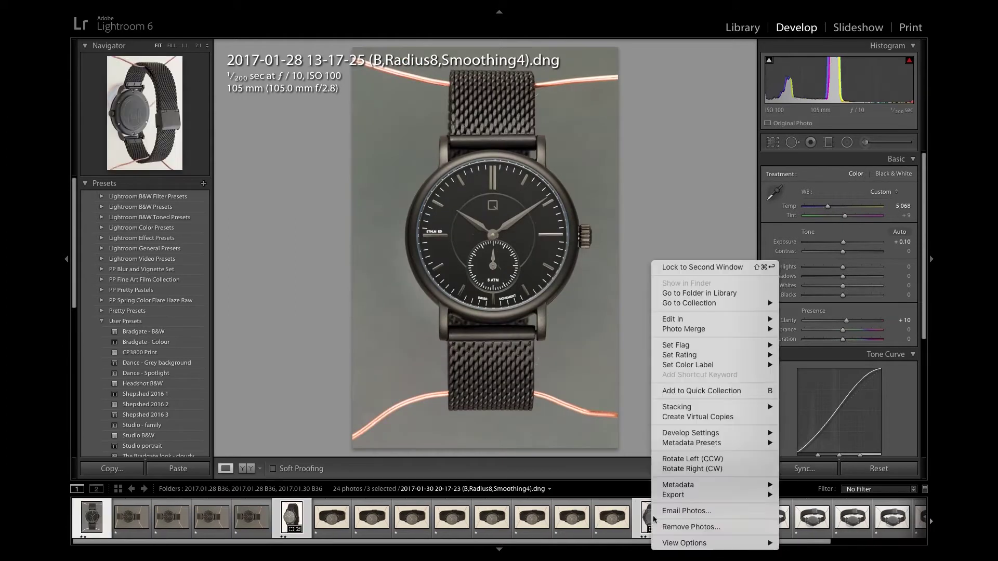
left_click(810, 253)
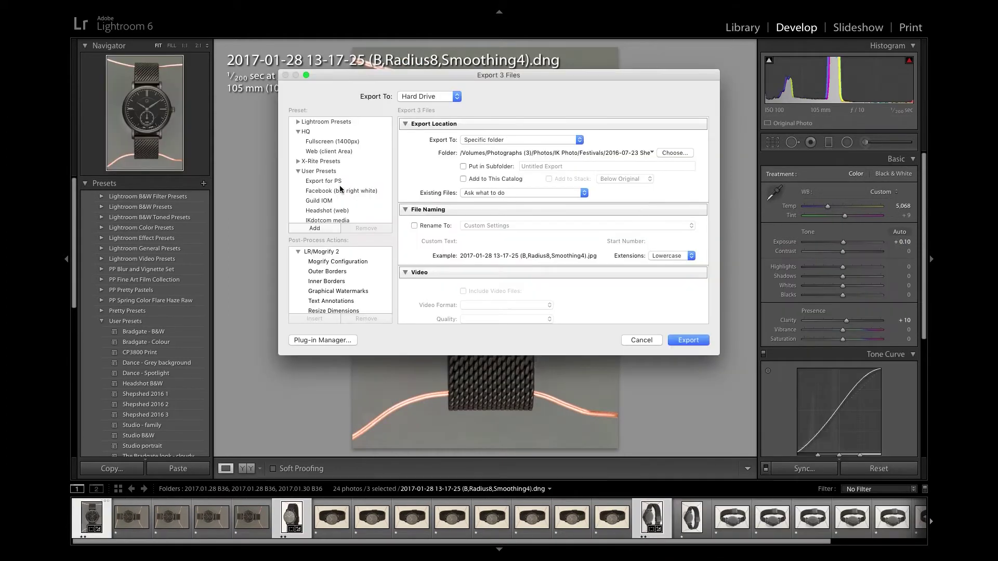
left_click(674, 153)
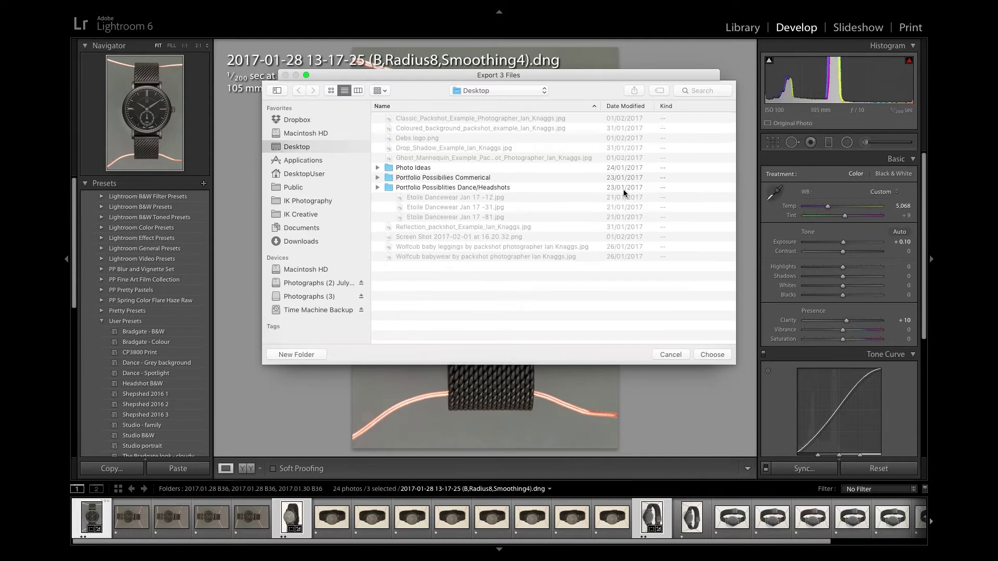
left_click(318, 283)
left_click(469, 230)
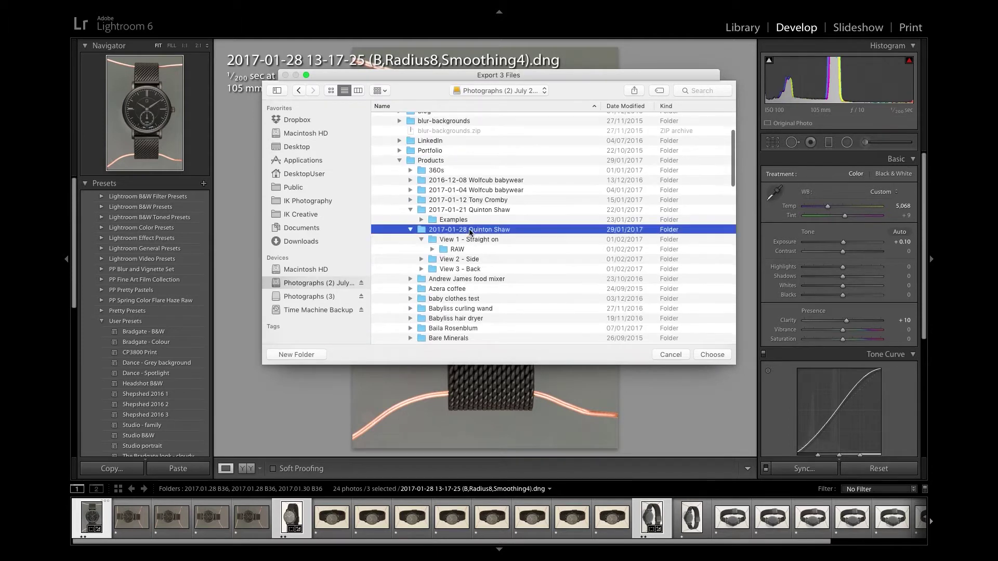
double_click(469, 230)
- Create an Edits folder with a B36 subfolder, choose B36, and export the three files
left_click(296, 355)
type("Edits")
key("Return")
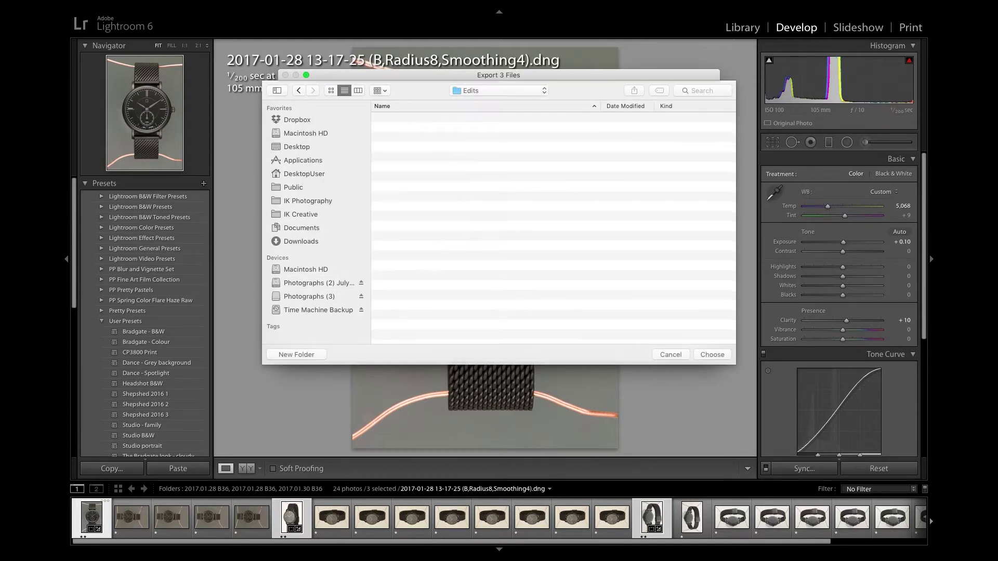
left_click(306, 355)
type("B36")
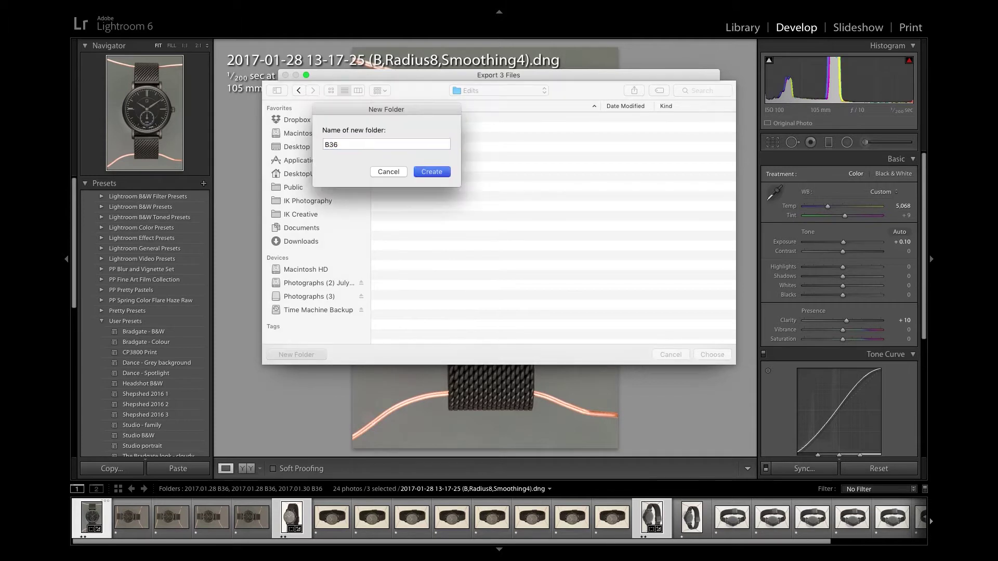
key("Return")
left_click(713, 354)
scroll(648, 221, "down", 15)
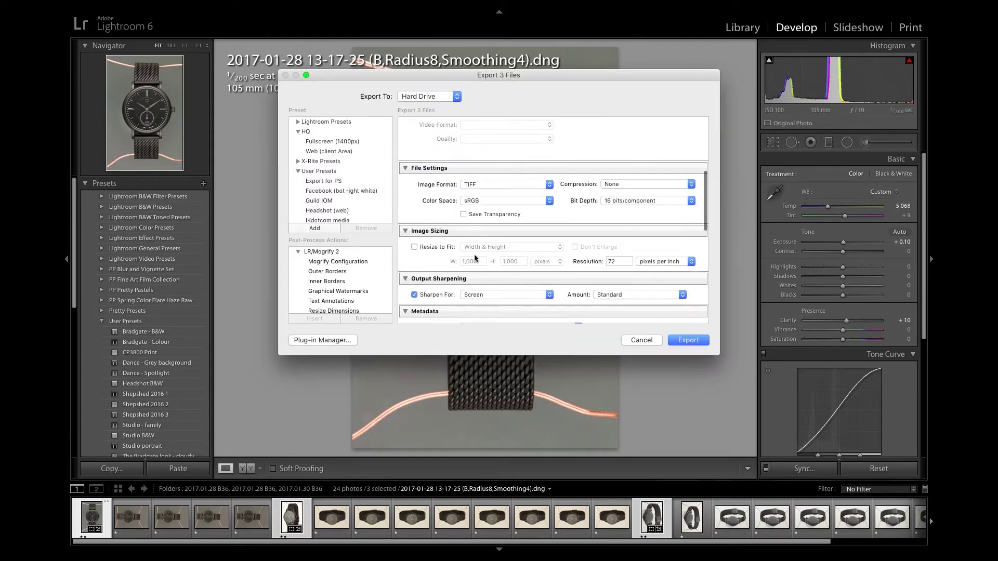
key("Return")
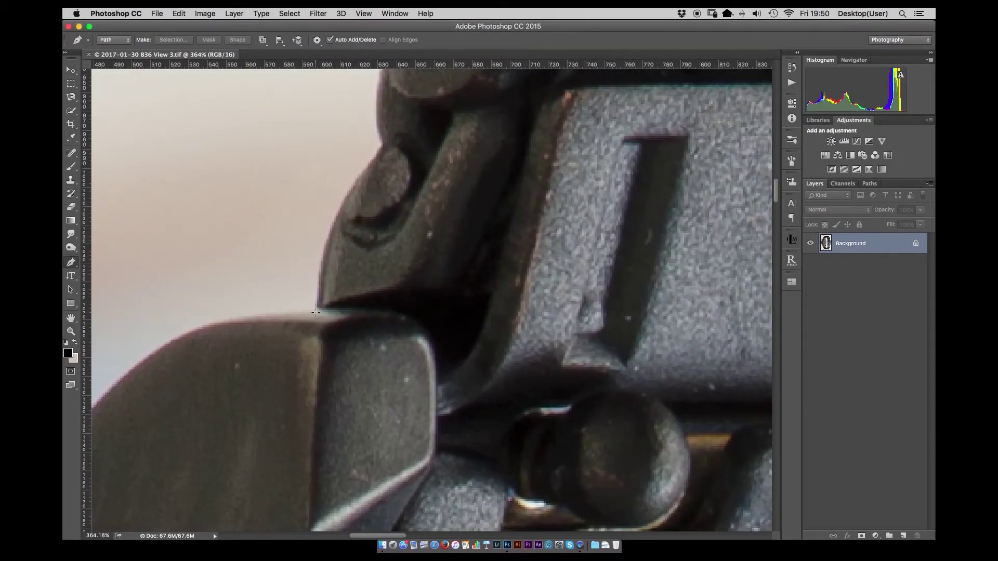
- Begin the pen path on the watch outline with the first anchors along the chain edge
left_click(385, 146)
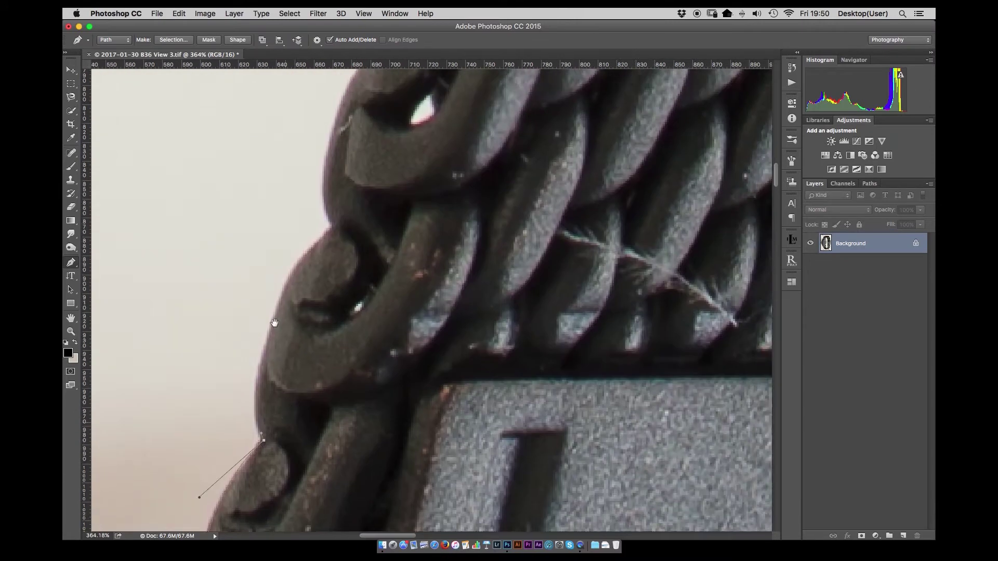
left_click_drag(273, 321, 302, 250)
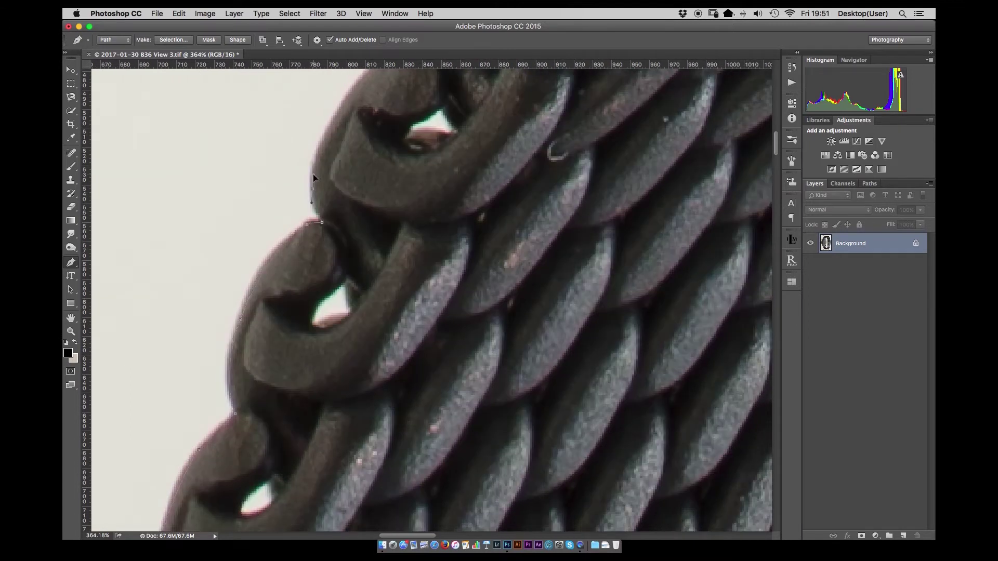
scroll(313, 179, "right", 5)
scroll(314, 179, "up", 4)
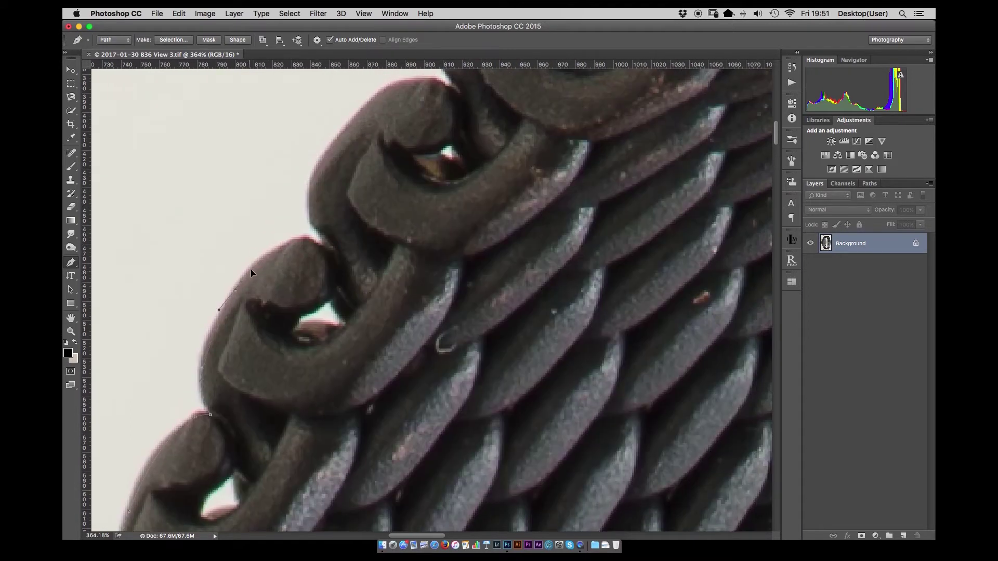
scroll(306, 239, "right", 3)
scroll(307, 239, "up", 5)
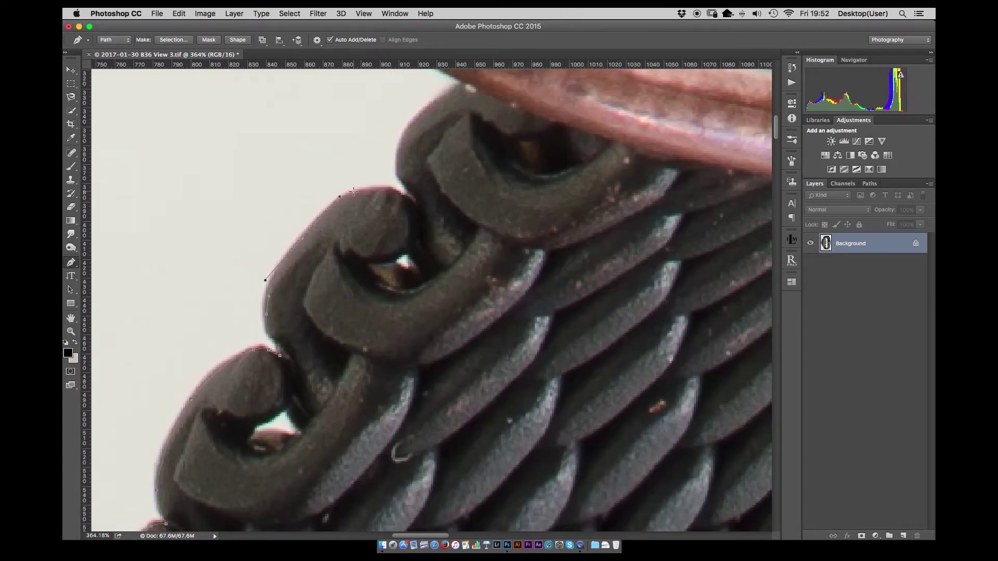
left_click(396, 157)
scroll(396, 157, "up", 10)
scroll(396, 157, "right", 8)
left_click(464, 84)
left_click(566, 7)
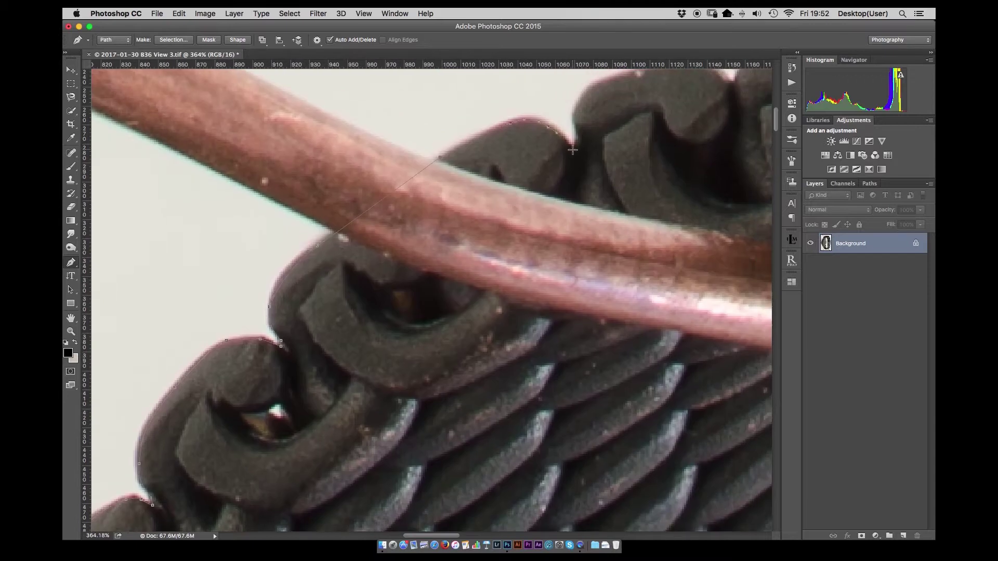
scroll(396, 199, "right", 15)
scroll(397, 199, "up", 8)
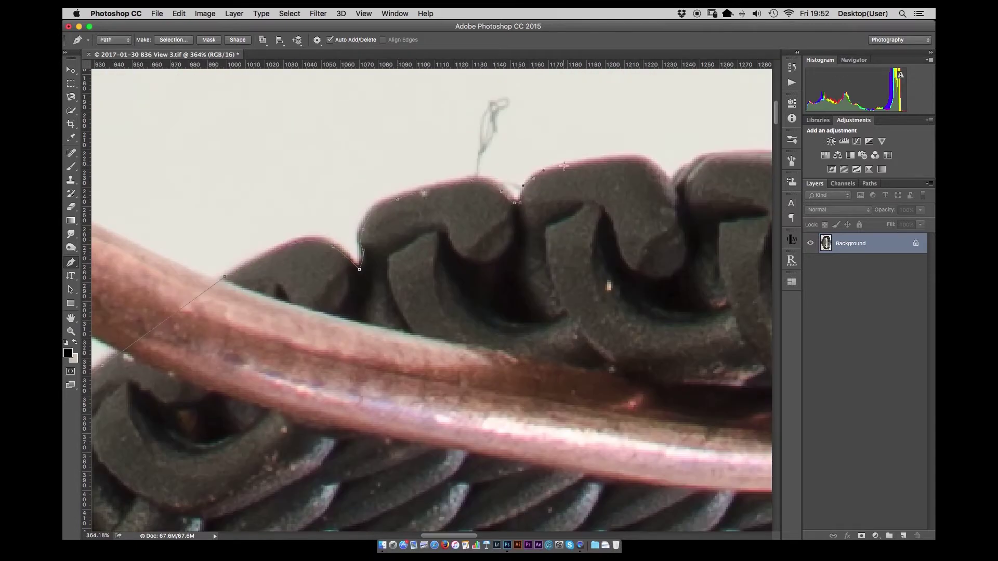
scroll(708, 160, "right", 20)
scroll(708, 161, "up", 2)
- Trace the chain's top edge with anchors and curved segments following each link
left_click(354, 189)
left_click(374, 193)
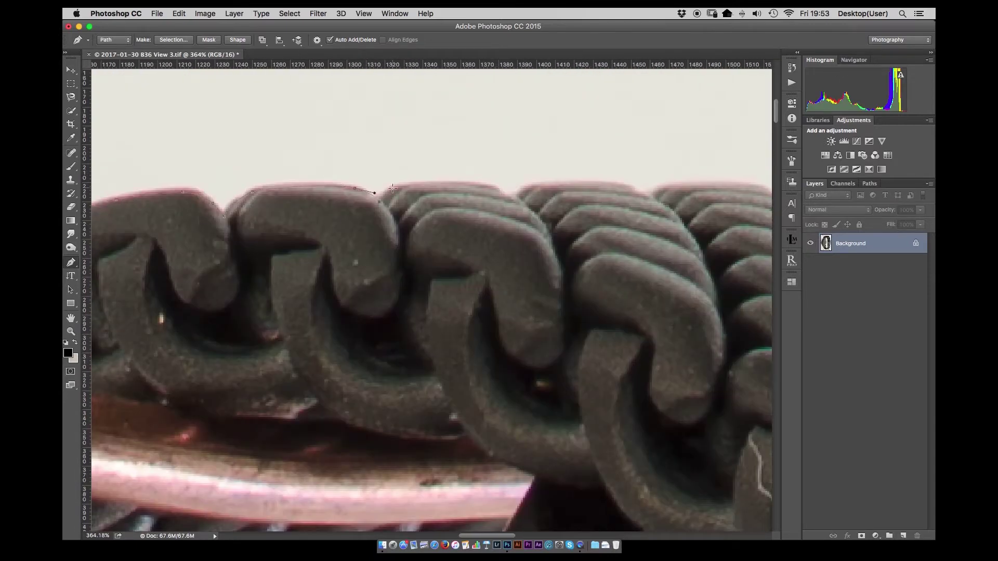
scroll(624, 188, "right", 20)
scroll(624, 188, "up", 2)
left_click(240, 215)
left_click_drag(255, 205, 266, 203)
left_click_drag(339, 201, 354, 201)
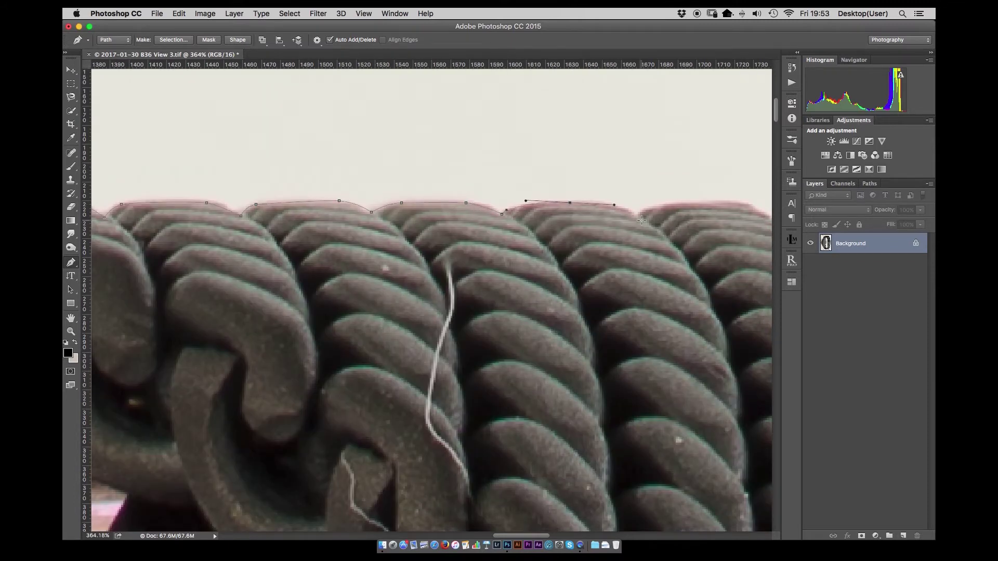
scroll(584, 206, "right", 17)
left_click(379, 222)
left_click(394, 213)
left_click(460, 207)
left_click(515, 225)
left_click_drag(555, 211, 561, 212)
left_click(624, 213)
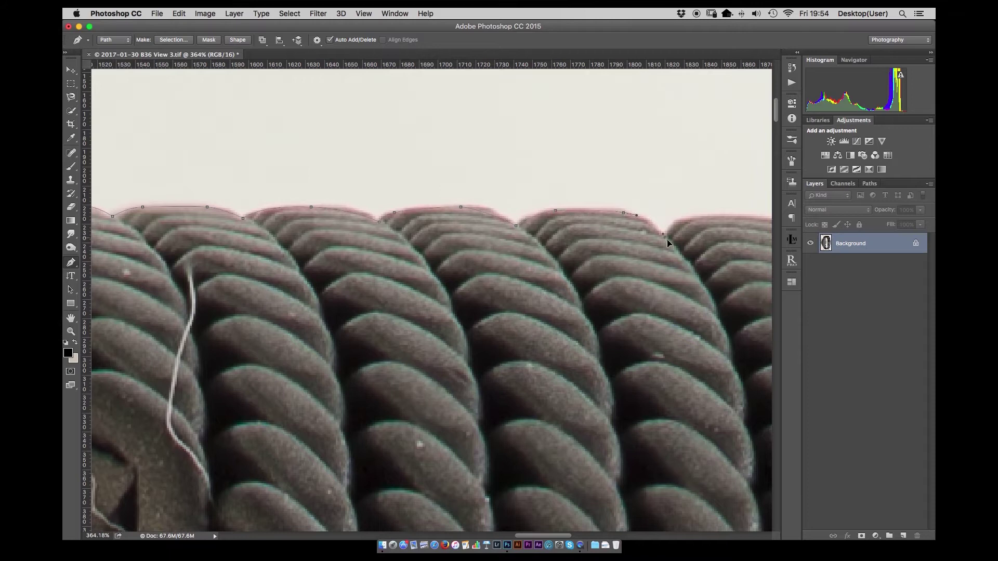
left_click(665, 237)
left_click(707, 219)
left_click(735, 217)
scroll(675, 229, "right", 20)
left_click_drag(427, 205, 438, 212)
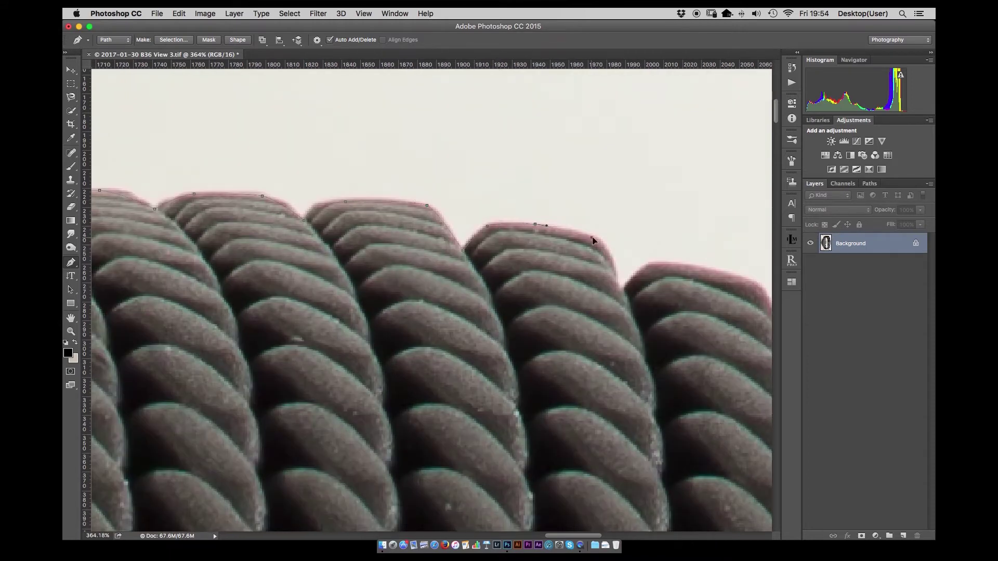
scroll(684, 268, "right", 20)
scroll(684, 268, "down", 4)
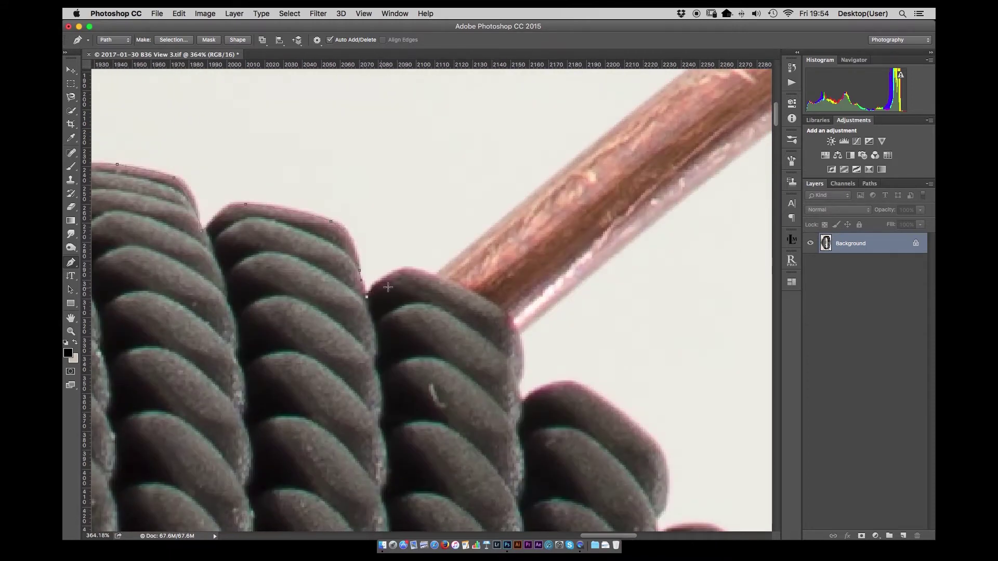
- Continue the outline down the chain's right edge, curving around the lower links
left_click(501, 311)
left_click_drag(518, 382, 507, 418)
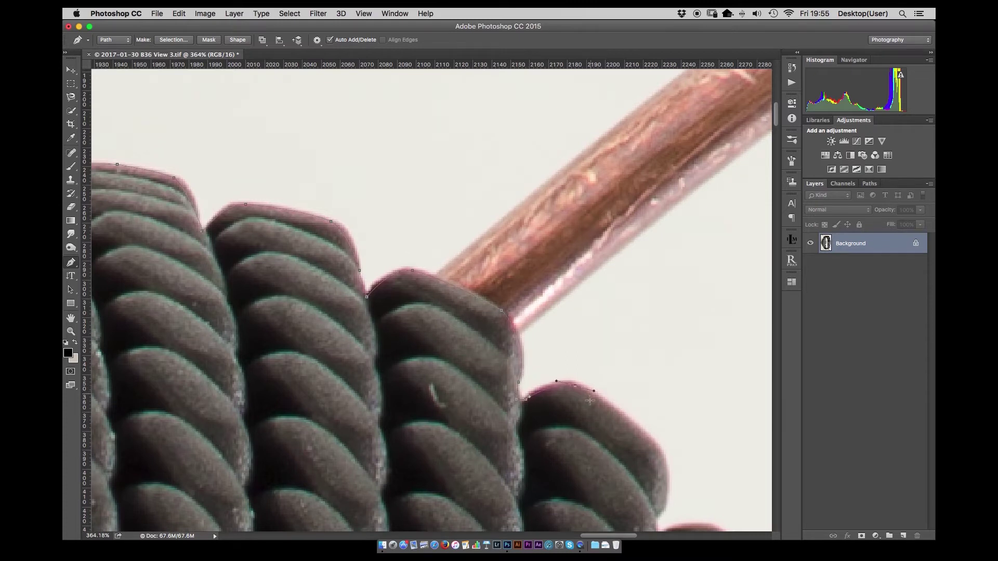
scroll(590, 400, "right", 10)
scroll(590, 400, "down", 10)
left_click(503, 287)
left_click_drag(509, 338, 505, 351)
left_click(545, 359)
scroll(546, 359, "right", 5)
scroll(546, 360, "down", 10)
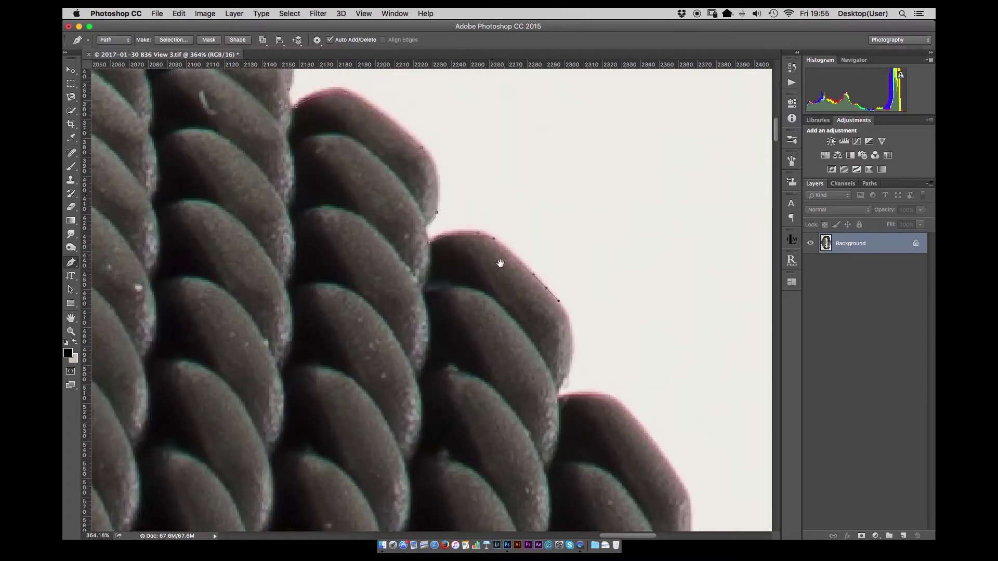
left_click(519, 226)
left_click(540, 297)
scroll(657, 436, "right", 5)
scroll(658, 436, "down", 10)
left_click(522, 327)
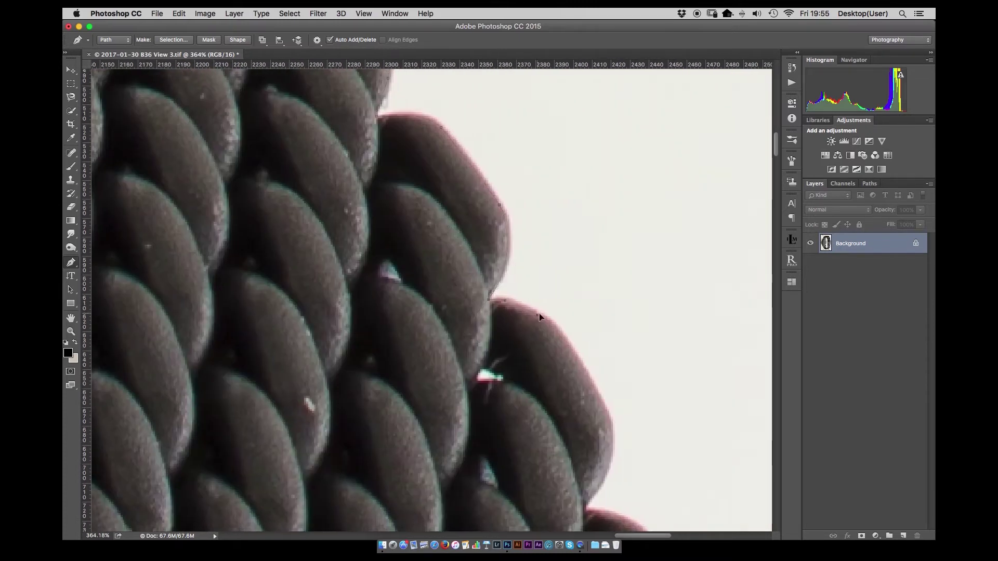
left_click(568, 384)
left_click(581, 407)
scroll(581, 406, "right", 2)
scroll(581, 406, "down", 10)
left_click_drag(504, 306, 468, 359)
left_click_drag(566, 333, 595, 370)
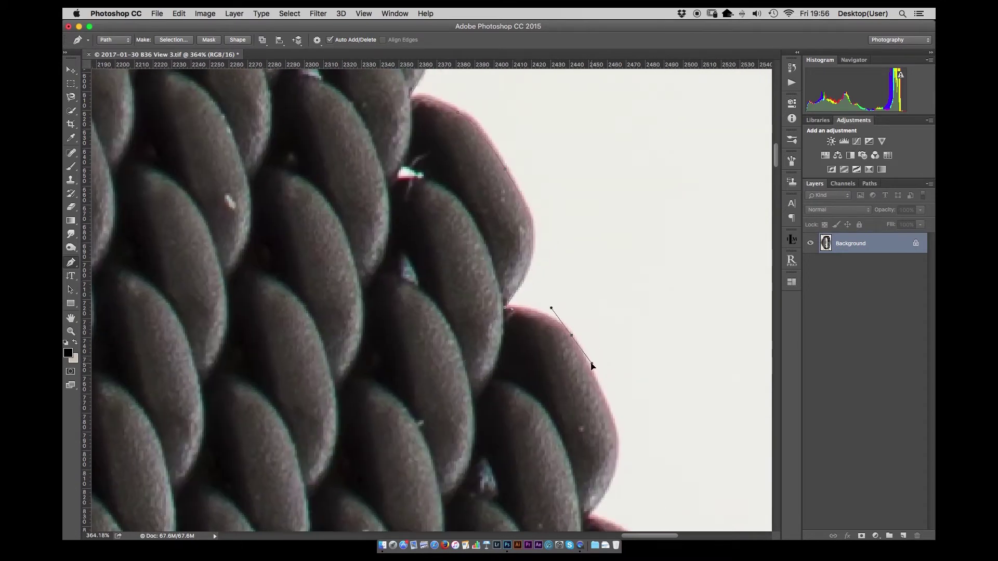
- Curve the path around the next lower links, their junctions and bulges
scroll(593, 369, "right", 10)
scroll(592, 369, "down", 15)
left_click_drag(440, 247, 409, 277)
scroll(450, 251, "right", 10)
scroll(449, 251, "down", 15)
left_click(466, 132)
left_click(502, 231)
left_click_drag(474, 298, 455, 320)
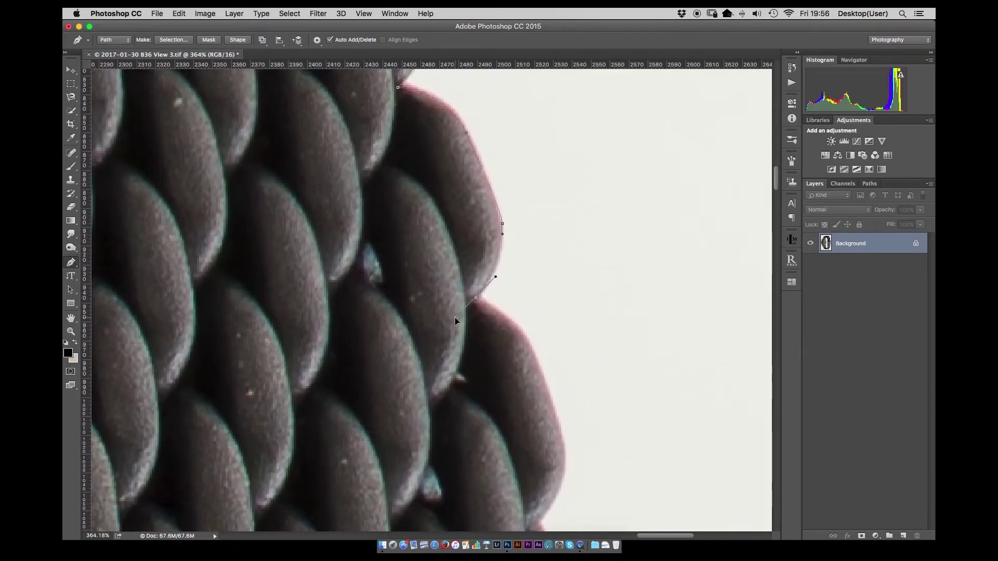
left_click(546, 388)
scroll(545, 388, "right", 5)
scroll(546, 388, "down", 15)
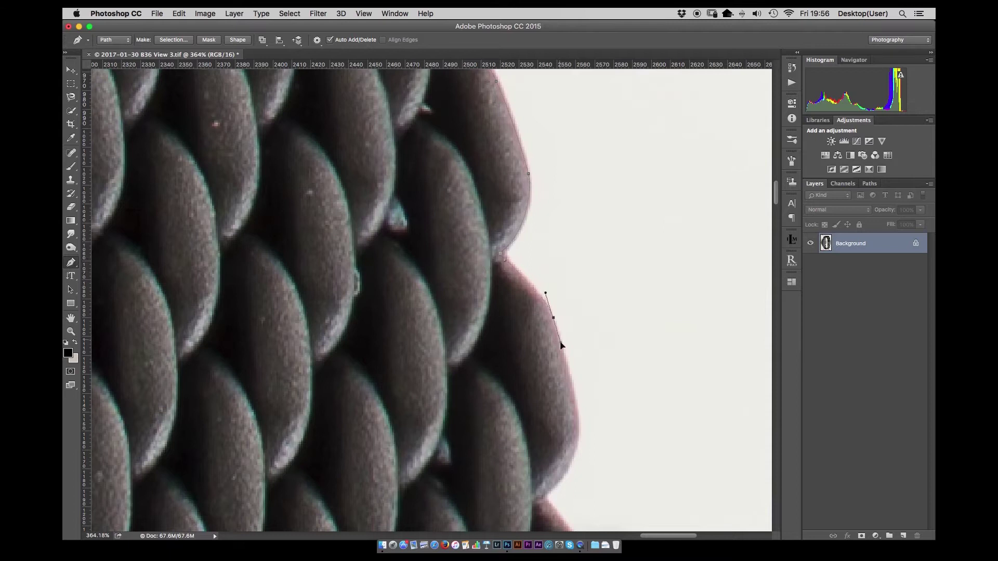
scroll(556, 345, "right", 5)
scroll(556, 345, "down", 5)
left_click_drag(496, 250, 460, 274)
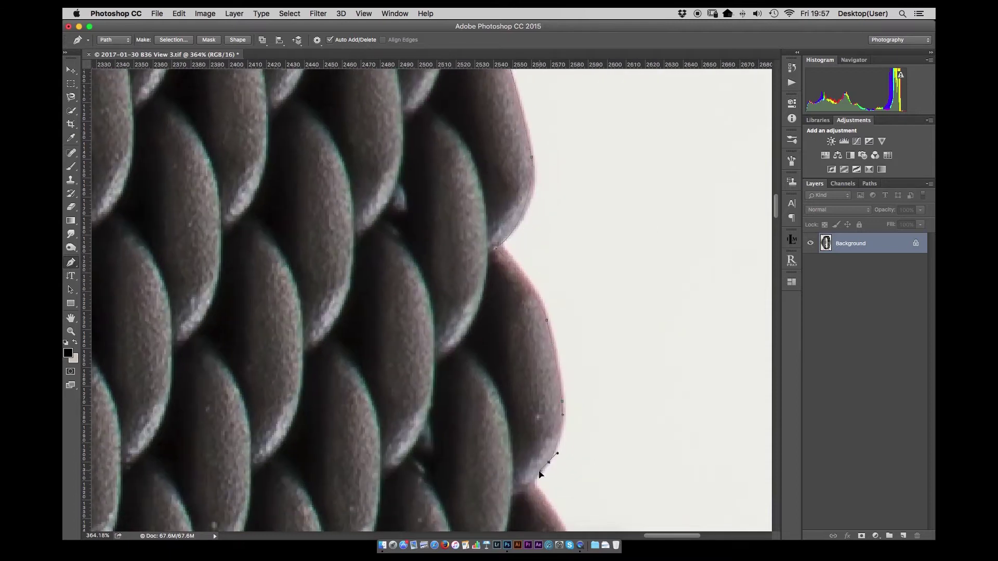
scroll(540, 473, "right", 5)
scroll(540, 473, "down", 10)
- Extend the path down the strap end and around the lug's corner
scroll(463, 417, "down", 10)
scroll(462, 417, "left", 3)
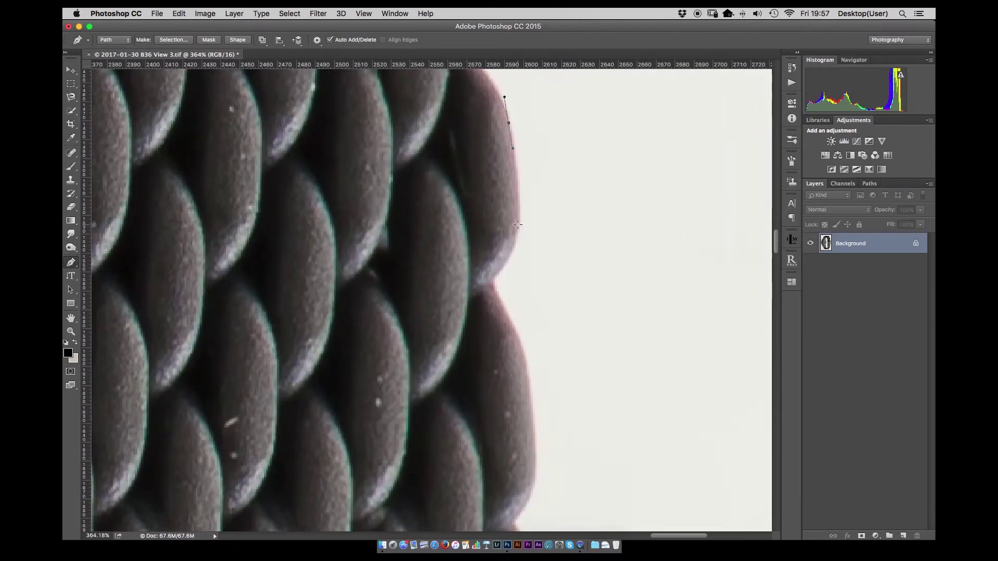
scroll(548, 219, "down", 10)
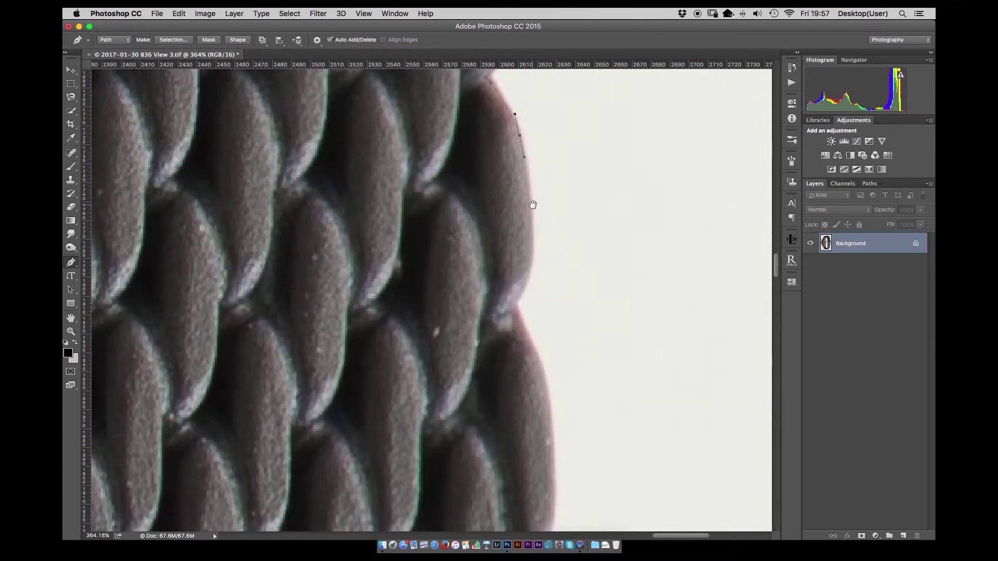
scroll(508, 291, "down", 10)
scroll(520, 286, "down", 10)
scroll(519, 285, "right", 3)
left_click(639, 363)
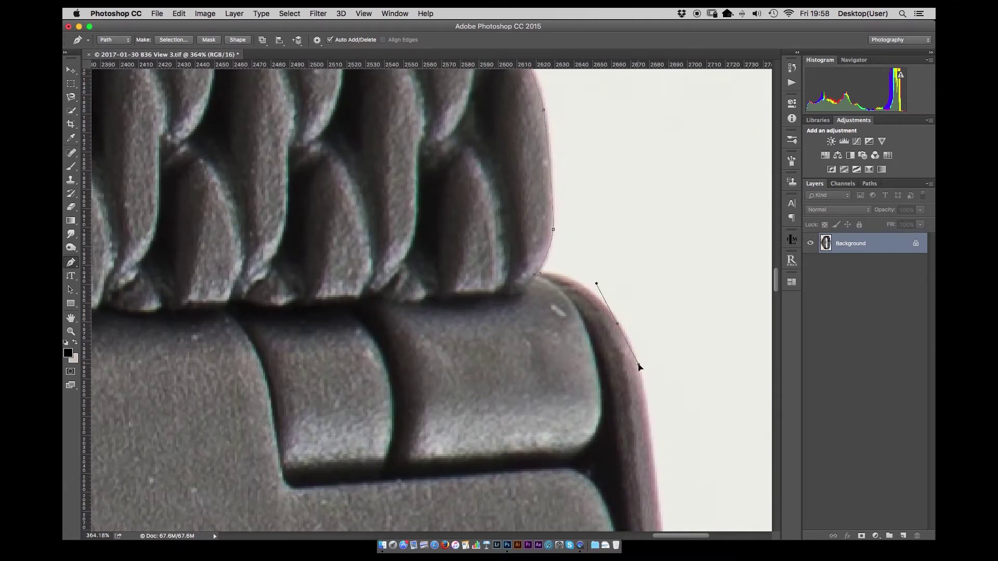
scroll(540, 339, "down", 10)
scroll(608, 390, "down", 5)
left_click(491, 465)
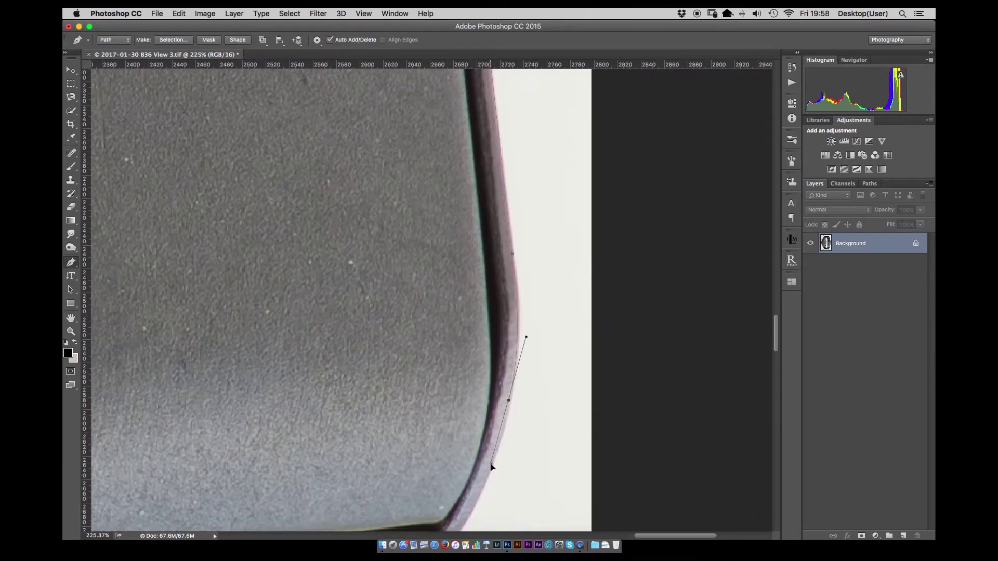
scroll(483, 457, "down", 10)
scroll(483, 457, "left", 3)
left_click_drag(359, 351, 313, 304)
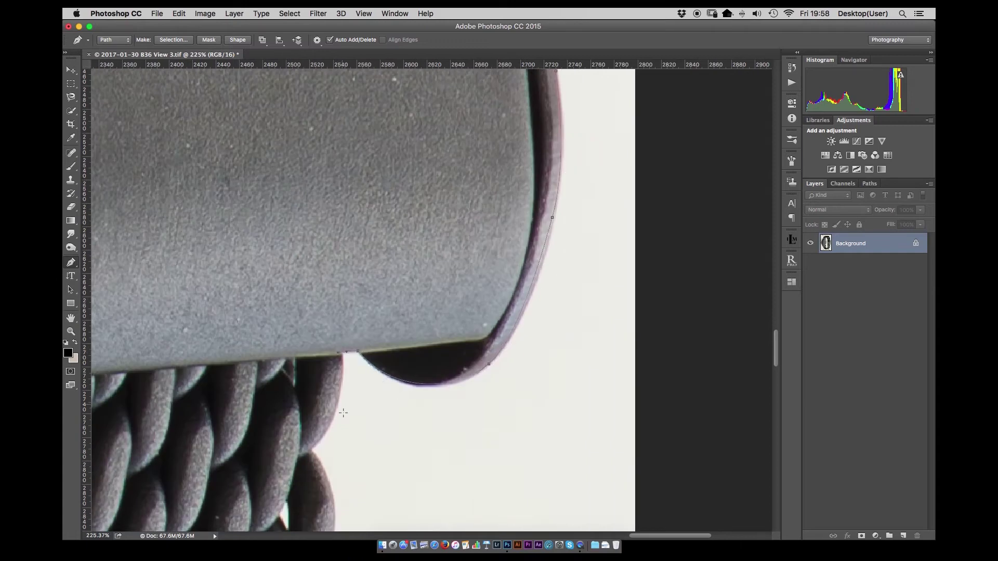
scroll(343, 413, "down", 5)
scroll(343, 412, "left", 3)
scroll(416, 260, "down", 8)
scroll(416, 259, "left", 3)
left_click_drag(426, 265, 497, 182)
left_click_drag(446, 340, 439, 373)
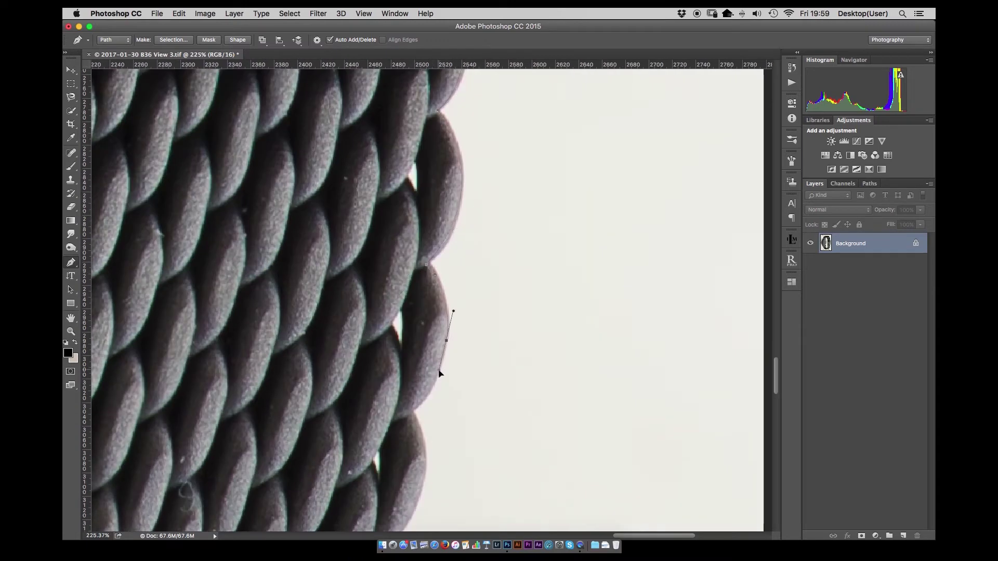
scroll(412, 425, "down", 8)
scroll(412, 425, "left", 3)
left_click_drag(521, 254, 467, 310)
scroll(455, 460, "down", 8)
scroll(455, 459, "left", 3)
left_click_drag(480, 368, 475, 383)
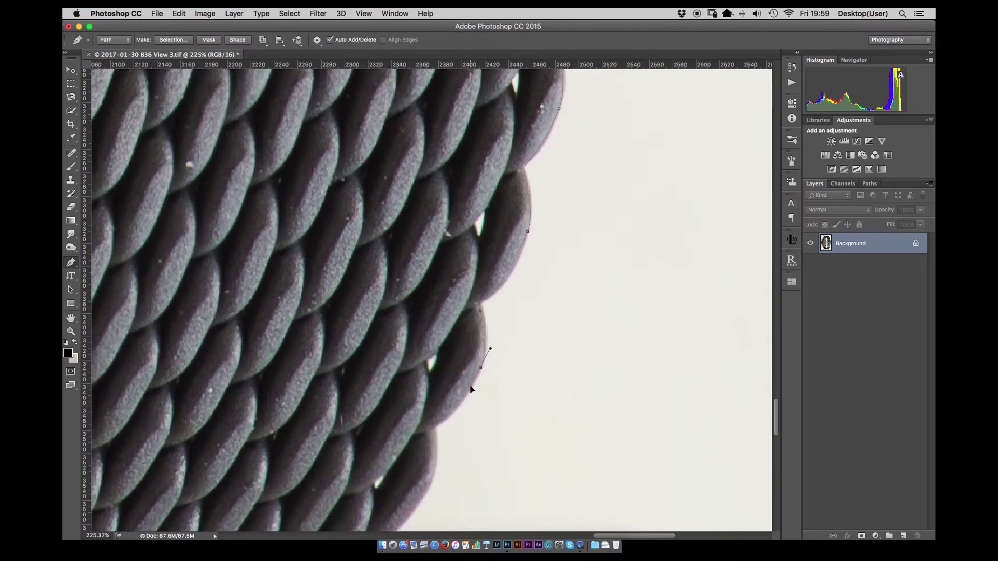
left_click(432, 426)
scroll(432, 426, "down", 10)
scroll(432, 426, "left", 3)
left_click_drag(429, 488, 417, 503)
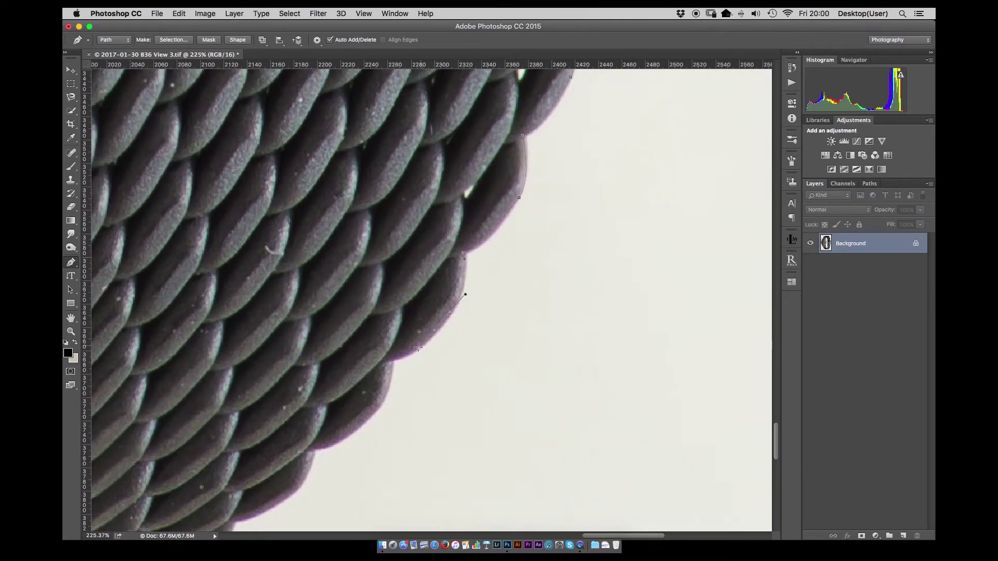
- Add curved anchors along the mesh strap's outer edge toward the crown
scroll(569, 274, "down", 8)
scroll(568, 274, "left", 8)
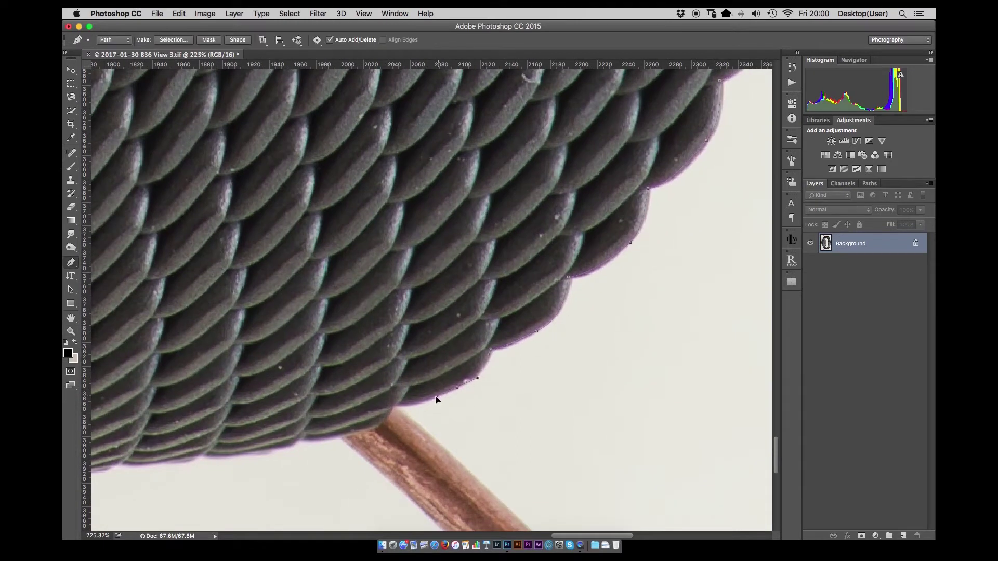
scroll(616, 304, "down", 10)
scroll(616, 304, "left", 11)
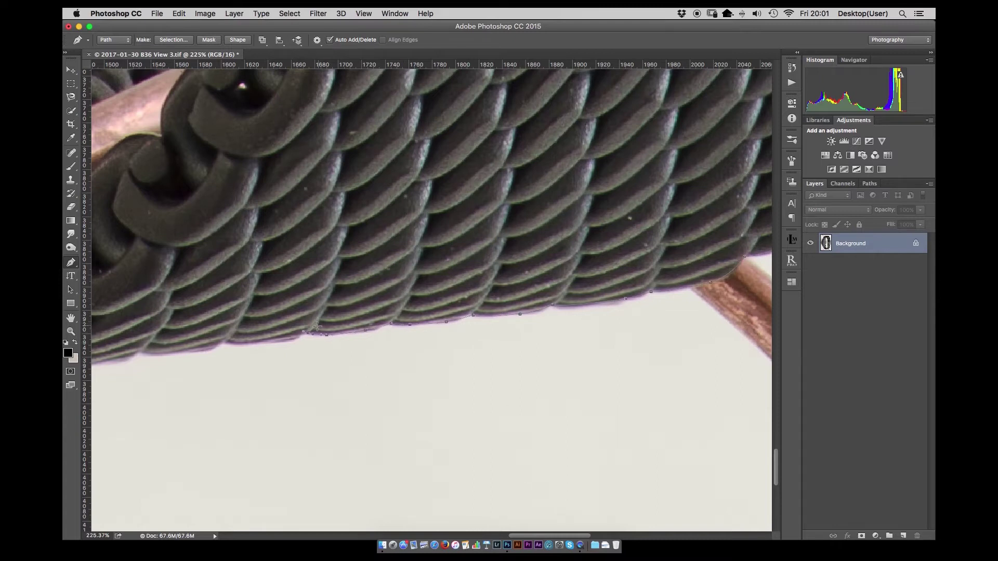
scroll(316, 328, "left", 7)
scroll(316, 328, "down", 2)
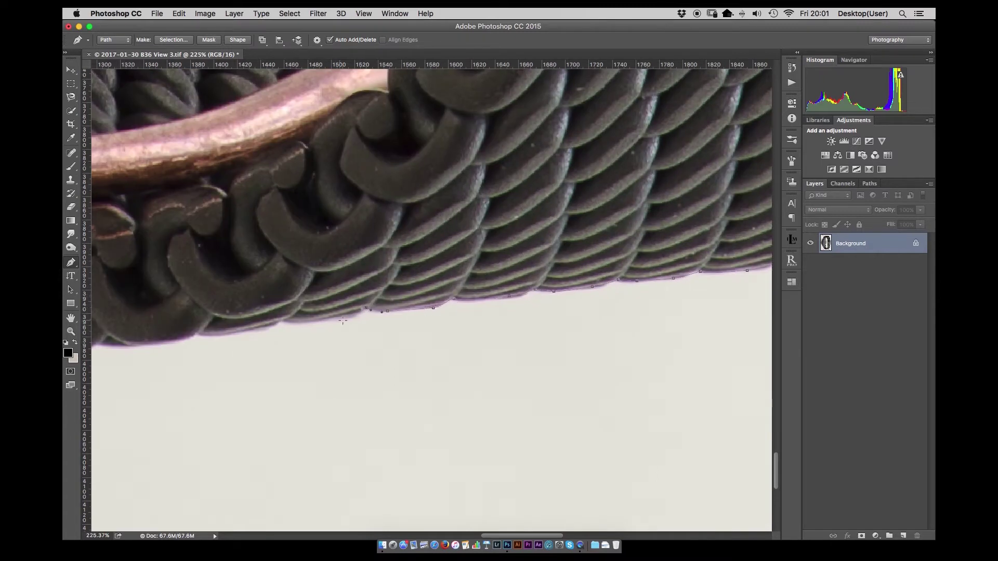
scroll(290, 325, "left", 8)
scroll(290, 325, "down", 2)
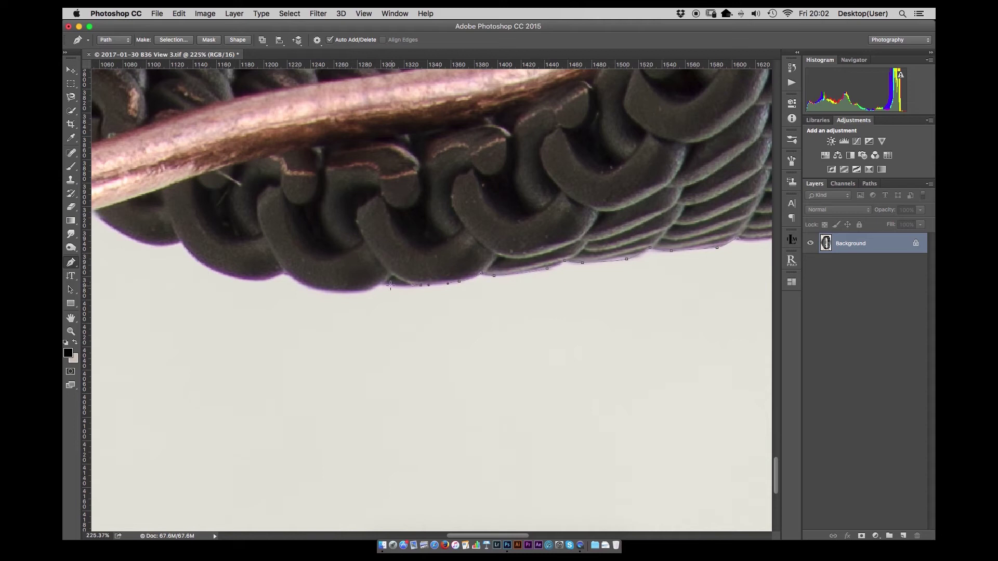
left_click_drag(285, 272, 265, 257)
scroll(177, 244, "up", 5)
scroll(177, 244, "left", 10)
left_click(372, 353)
scroll(223, 203, "up", 5)
scroll(222, 204, "left", 5)
left_click_drag(360, 328, 352, 302)
scroll(286, 219, "up", 5)
scroll(285, 219, "left", 5)
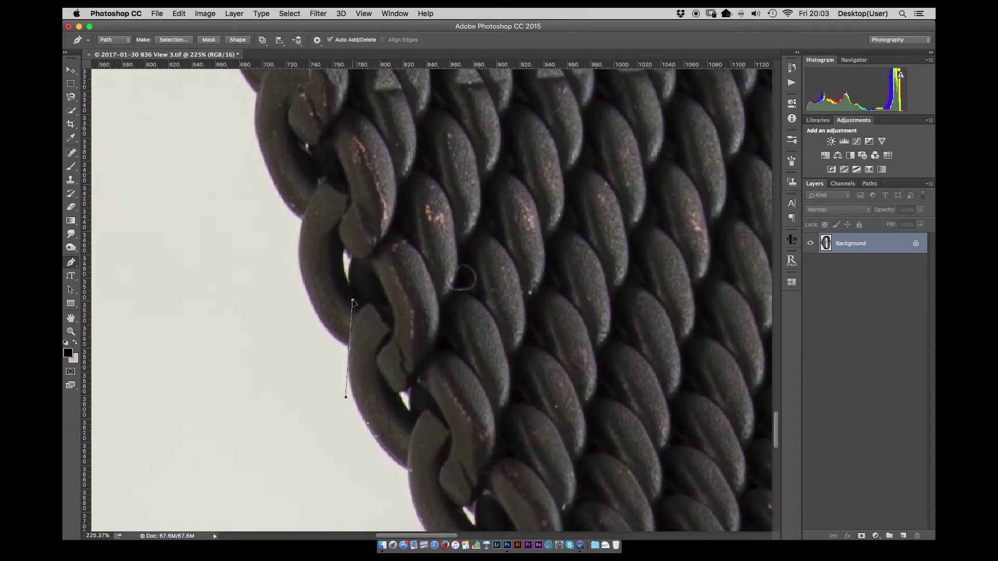
scroll(277, 148, "up", 5)
scroll(277, 148, "left", 5)
left_click_drag(343, 370, 333, 333)
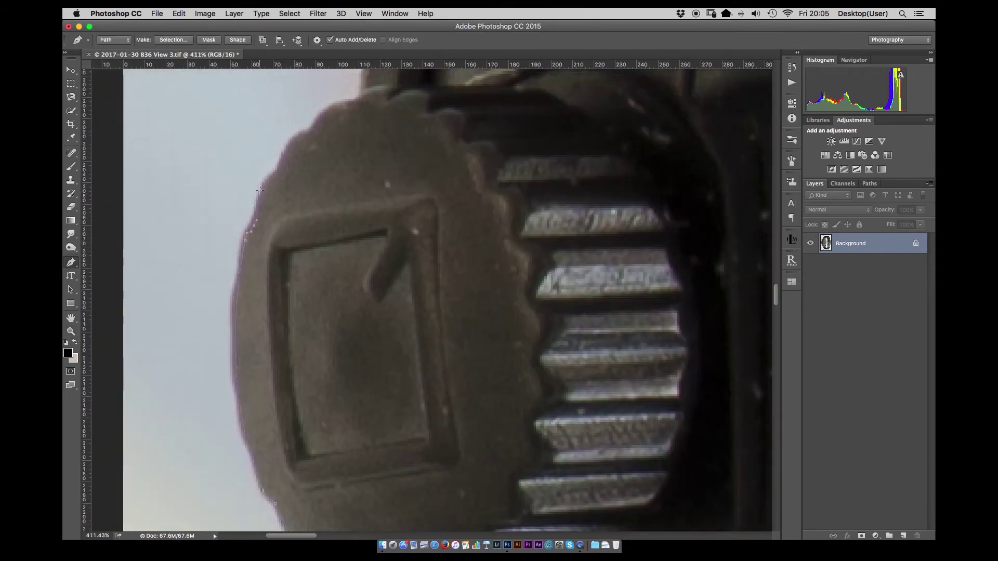
- Save the work path under the name 'Out' in the Paths panel
scroll(336, 104, "down", 10)
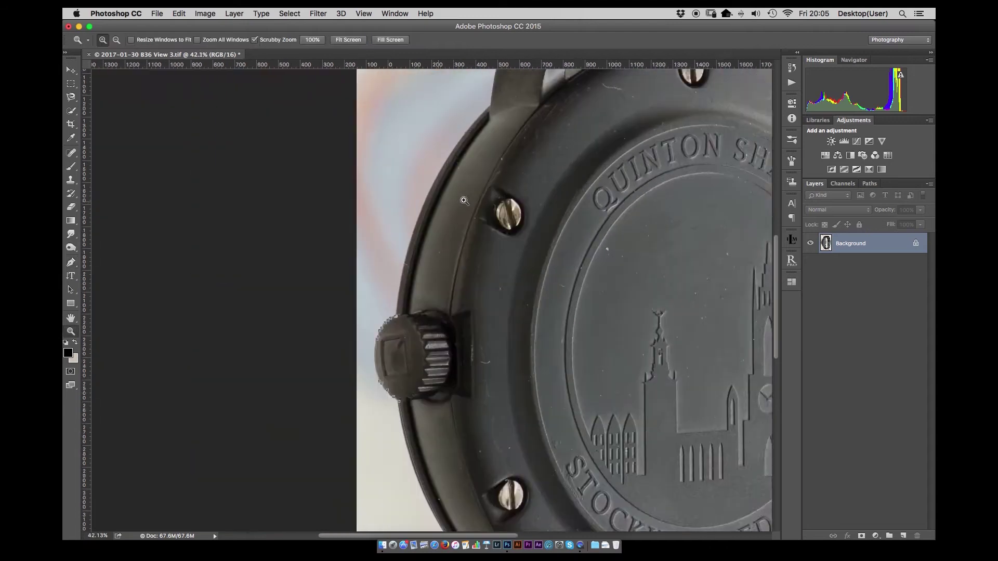
scroll(339, 293, "up", 8)
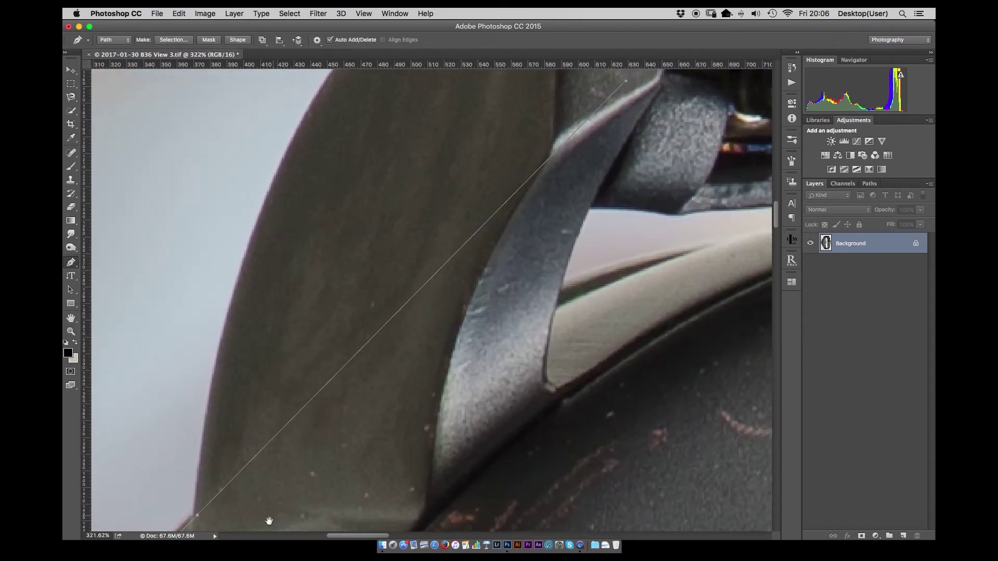
left_click_drag(269, 521, 302, 524)
scroll(441, 125, "down", 3)
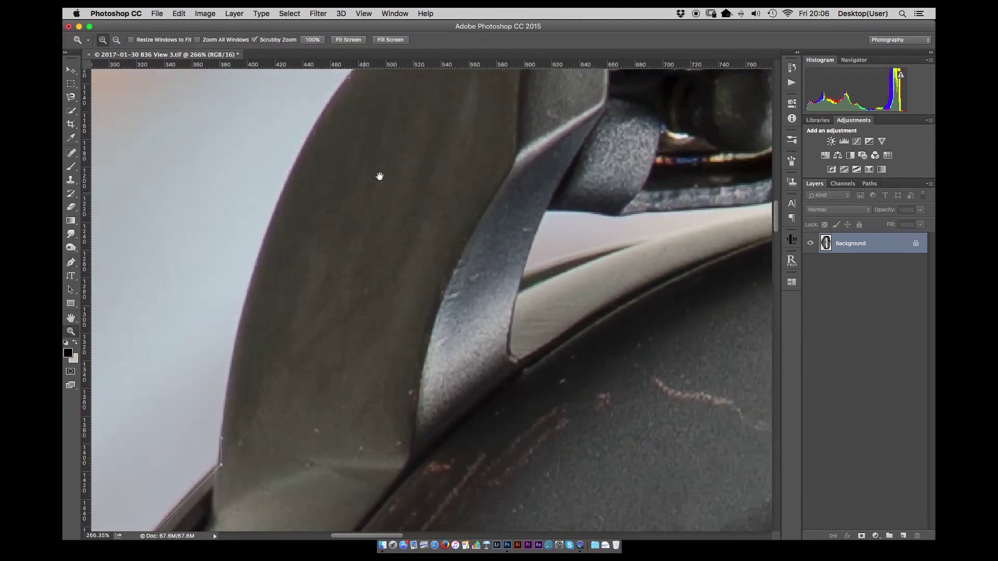
- Fit the watch in view and extend the path along the case's top edge
scroll(416, 101, "up", 5)
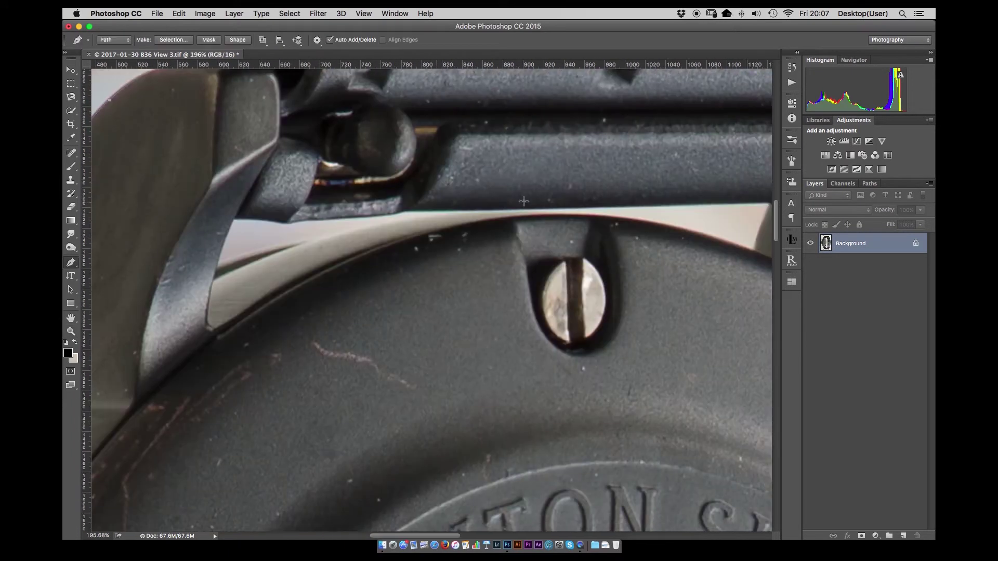
type("Out;")
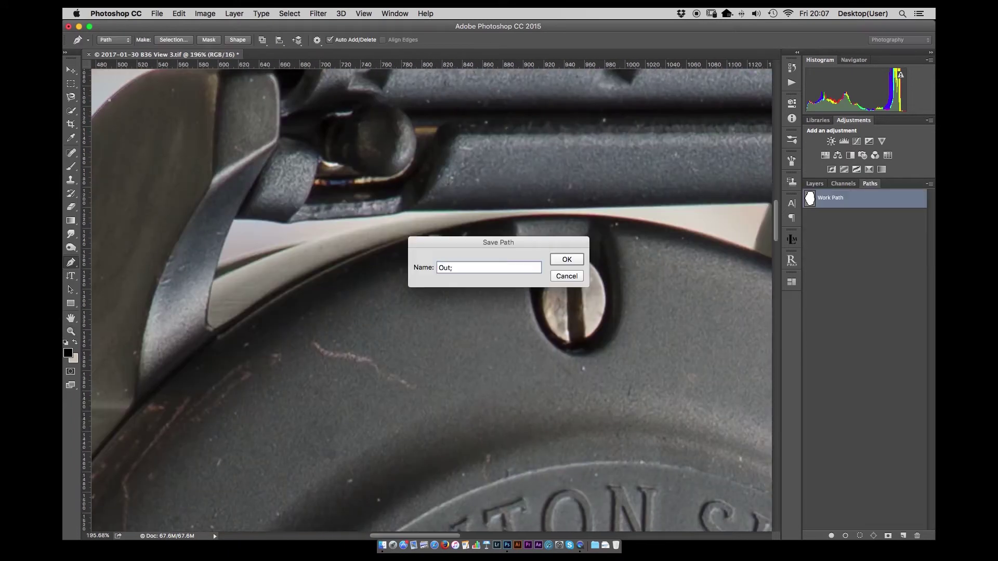
key("Return")
scroll(194, 334, "up", 3)
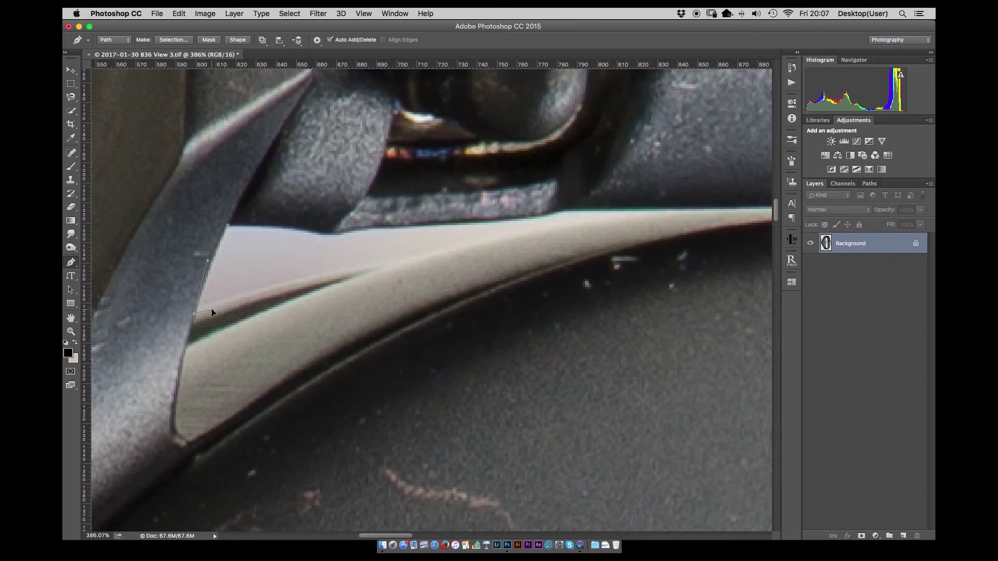
scroll(212, 312, "right", 15)
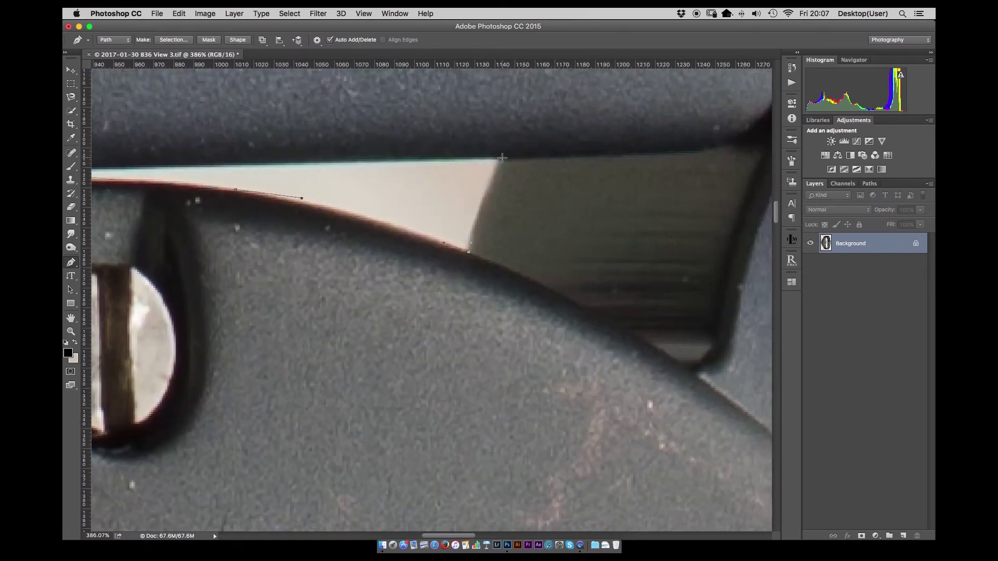
scroll(372, 205, "left", 10)
scroll(541, 189, "up", 3)
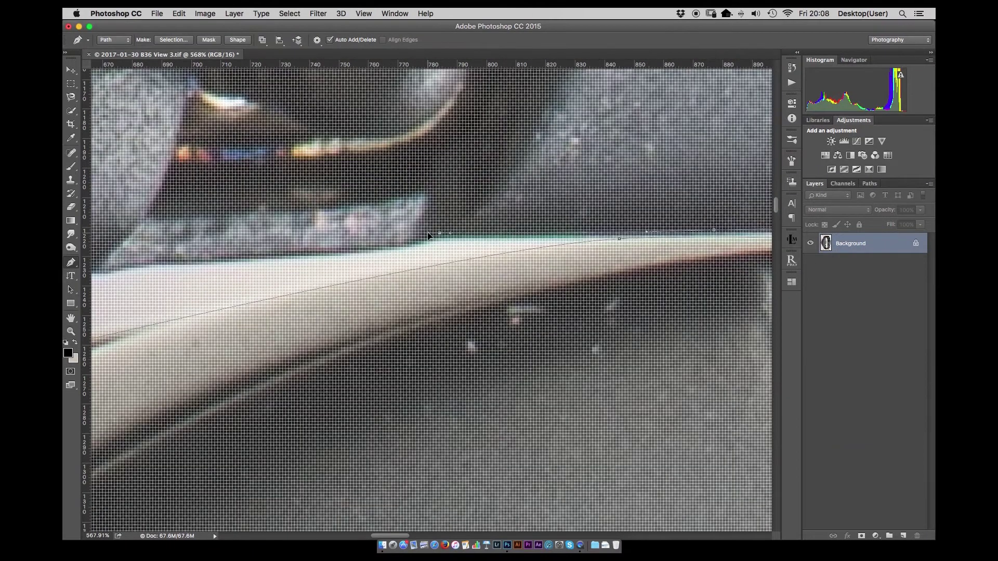
scroll(433, 217, "left", 10)
scroll(433, 218, "down", 2)
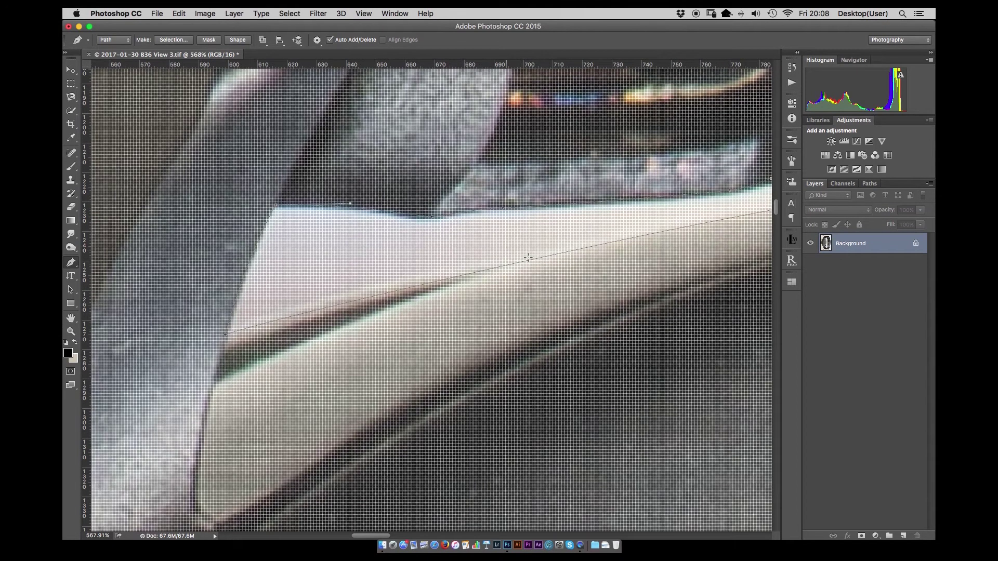
key("ctrl+0")
scroll(232, 395, "up", 10)
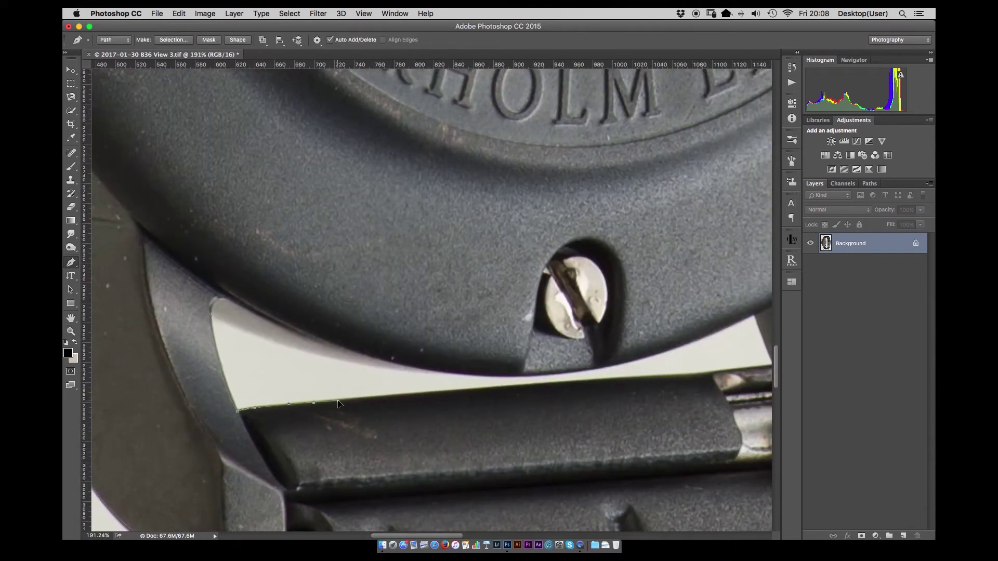
scroll(338, 403, "right", 5)
left_click(627, 360)
left_click_drag(433, 364, 337, 363)
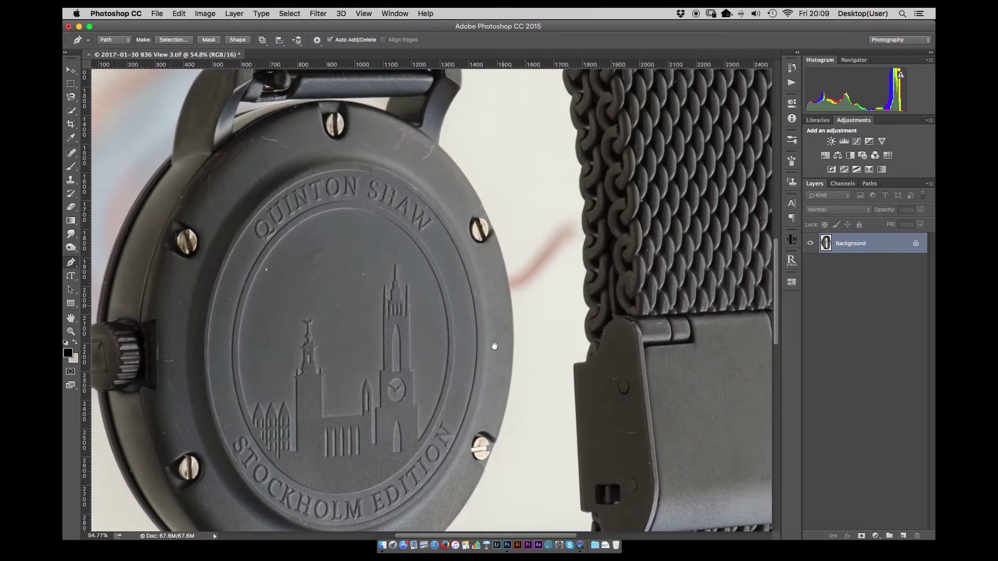
- Place curved Pen anchors along the chain edge above the clasp
scroll(494, 346, "up", 7)
scroll(408, 129, "up", 5)
scroll(408, 129, "right", 1)
left_click(372, 213)
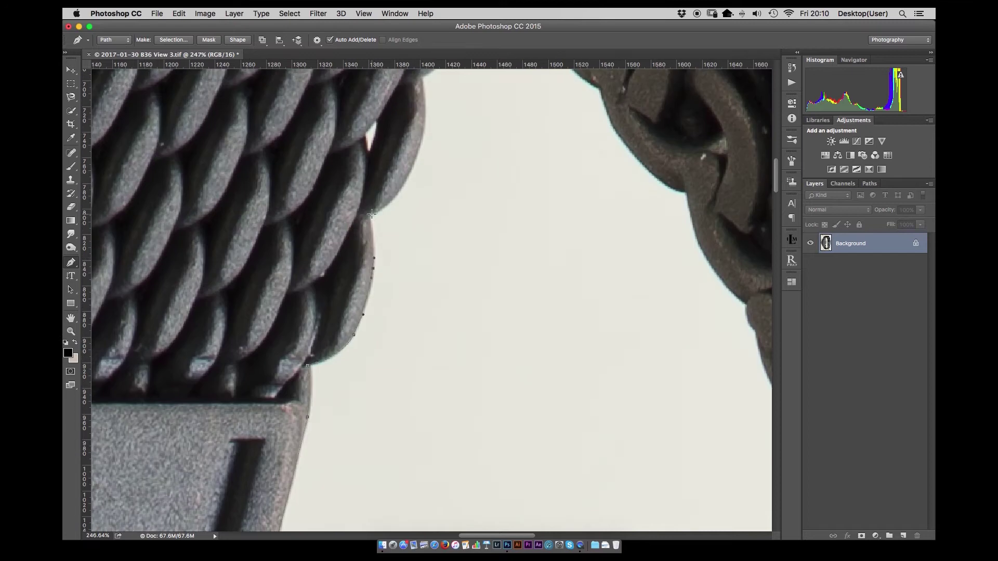
scroll(299, 248, "up", 6)
scroll(299, 248, "right", 5)
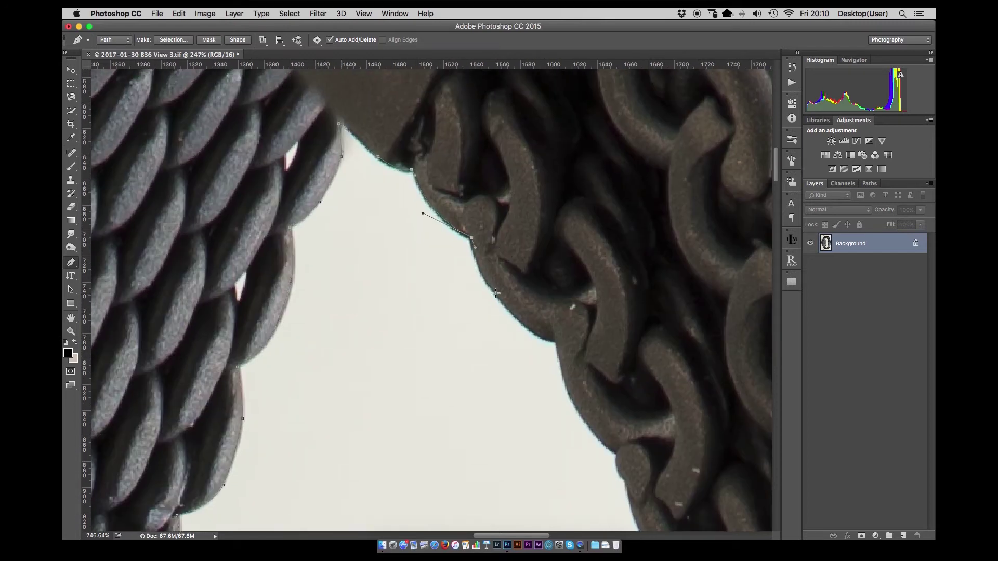
scroll(561, 350, "down", 8)
scroll(560, 349, "right", 6)
left_click_drag(447, 229, 515, 288)
left_click(447, 229, "alt")
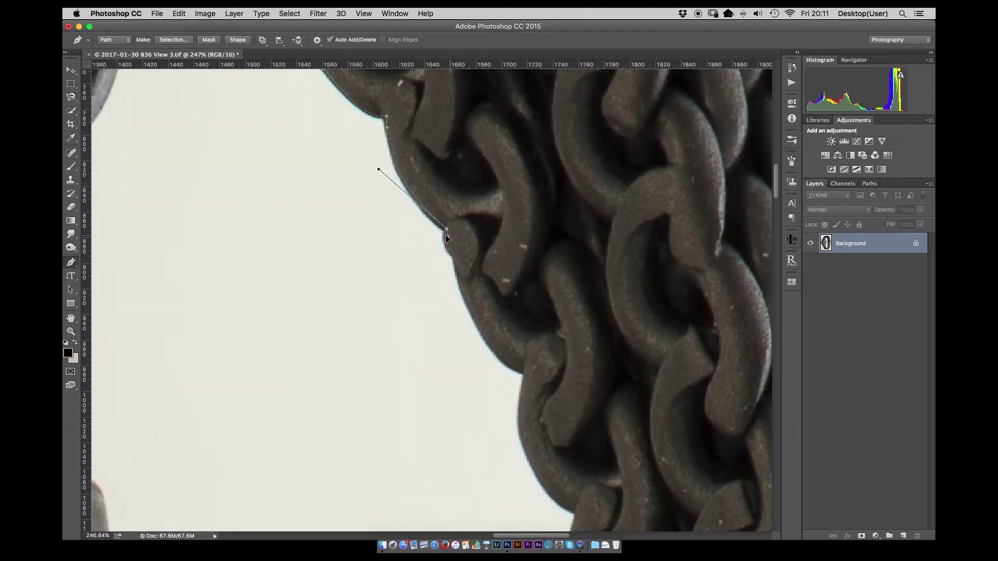
scroll(531, 379, "down", 8)
scroll(531, 379, "right", 2)
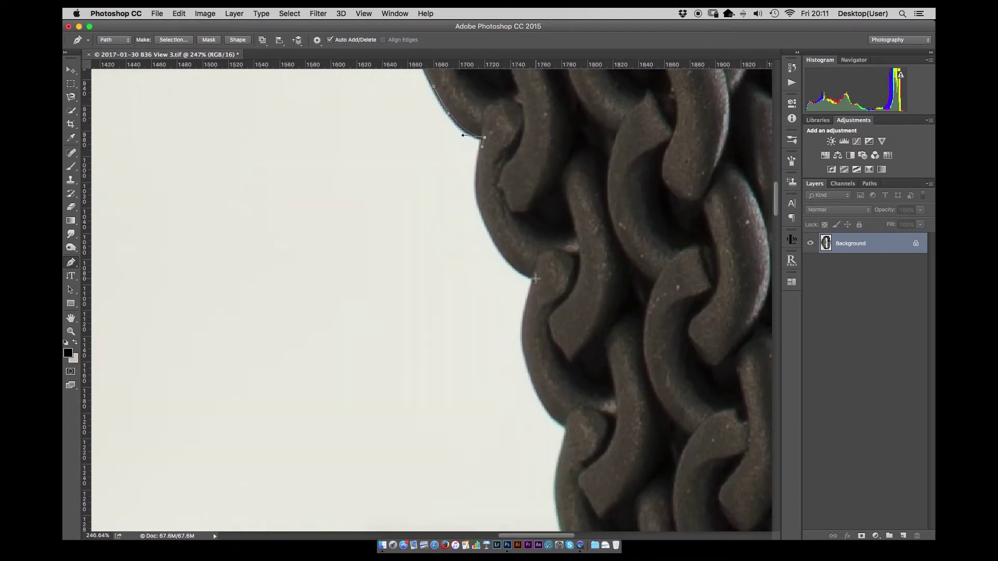
left_click_drag(536, 279, 619, 328)
left_click(535, 279, "alt")
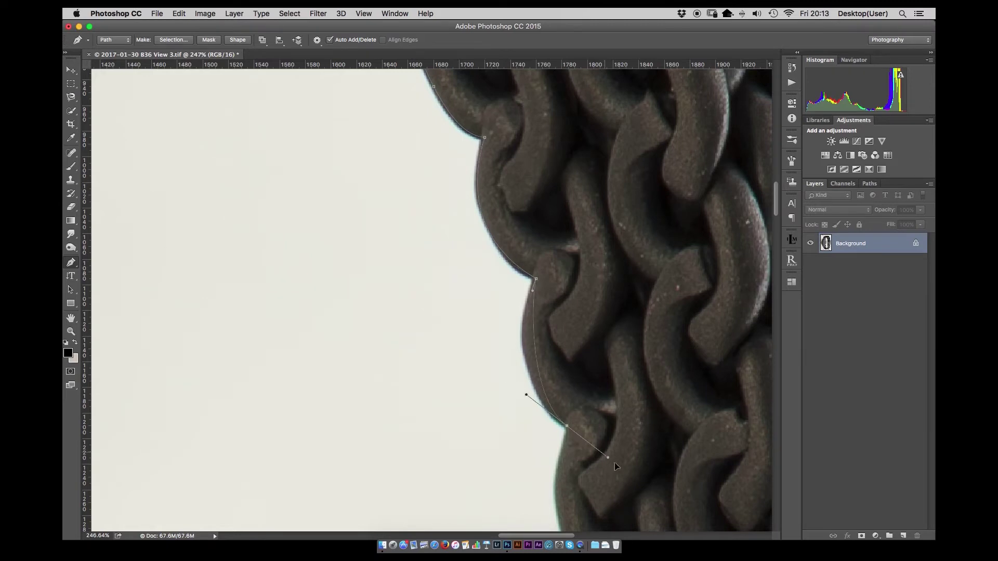
- Continue the path with curved anchors down the lower chain outline
left_click_drag(567, 427, 635, 485)
scroll(597, 416, "down", 10)
scroll(597, 416, "right", 3)
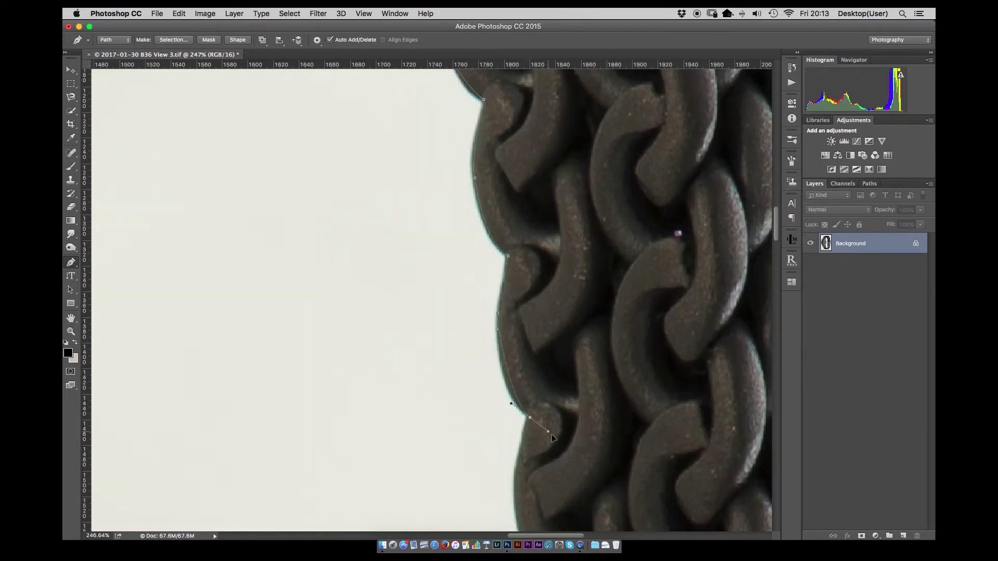
scroll(551, 438, "down", 5)
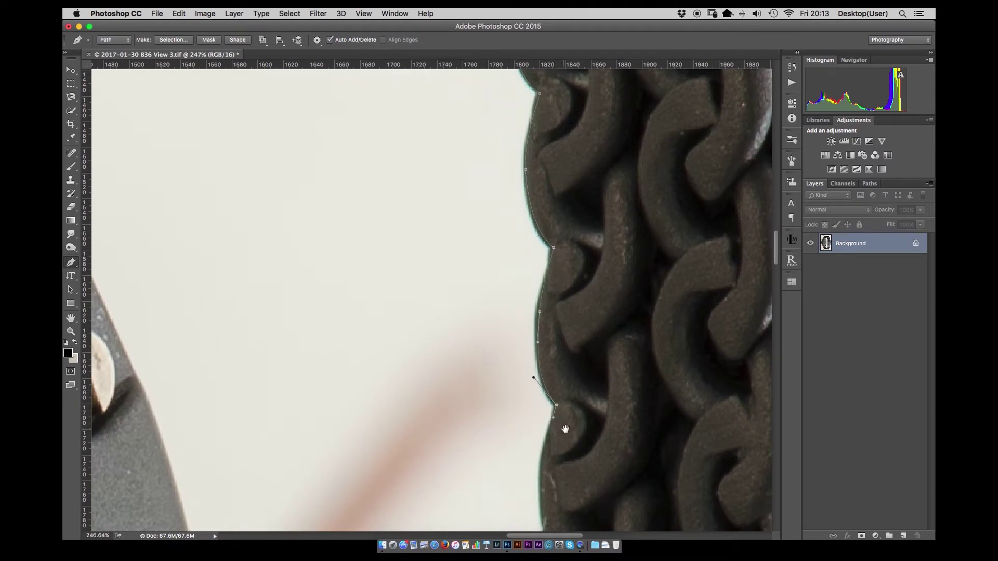
scroll(565, 429, "down", 9)
scroll(555, 376, "down", 8)
scroll(554, 376, "right", 2)
left_click_drag(537, 202, 563, 218)
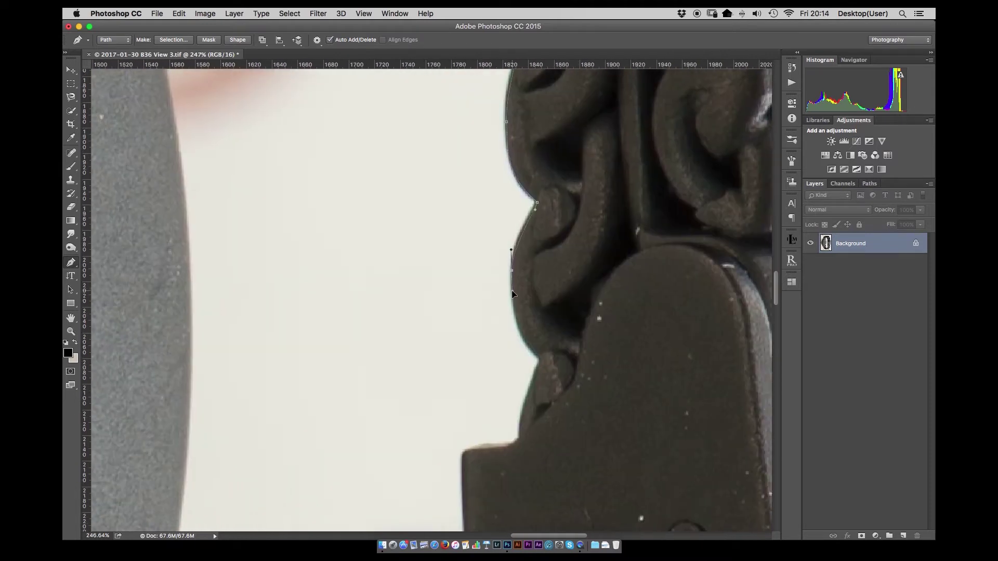
scroll(464, 483, "down", 10)
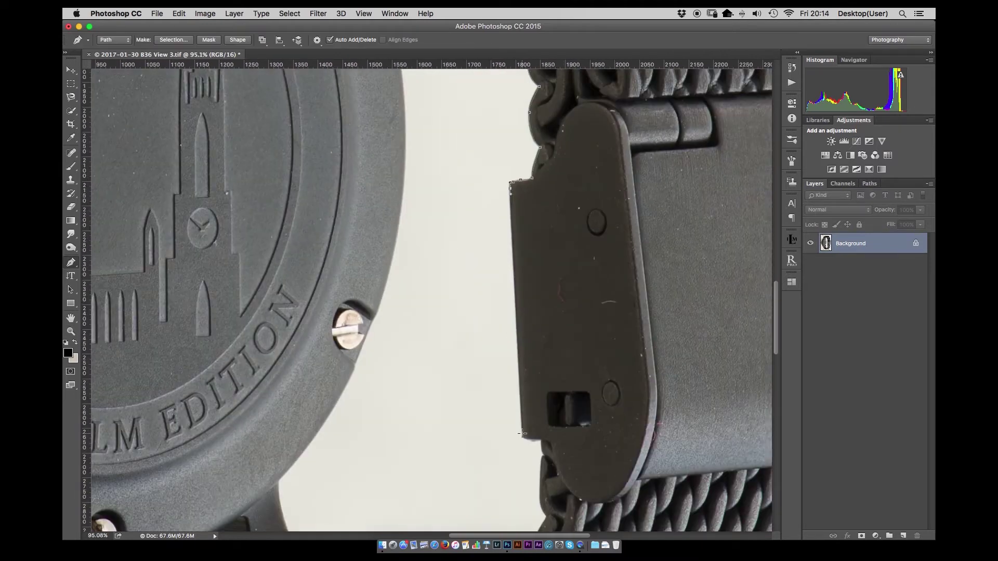
scroll(545, 259, "up", 3)
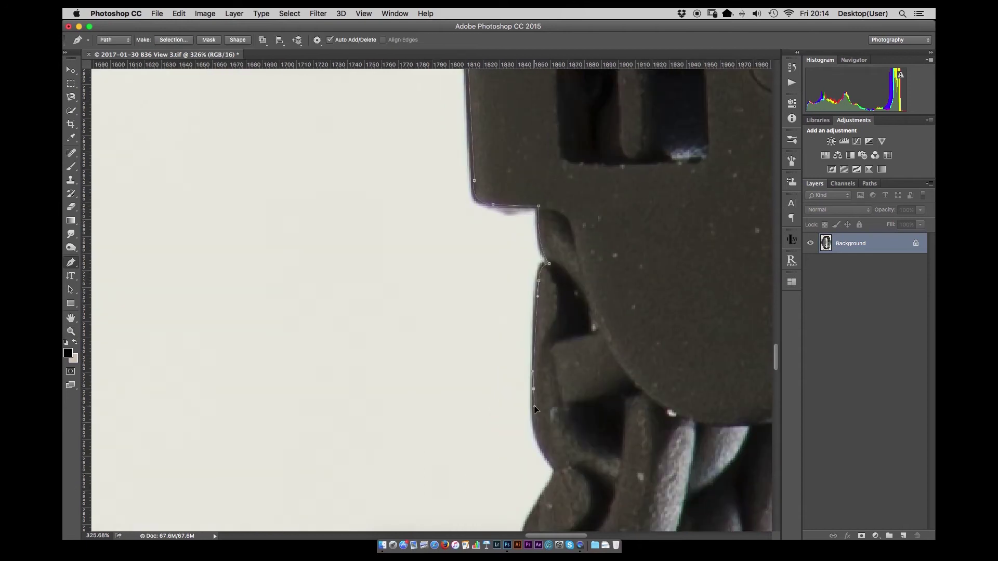
scroll(534, 410, "down", 8)
left_click_drag(569, 200, 601, 238)
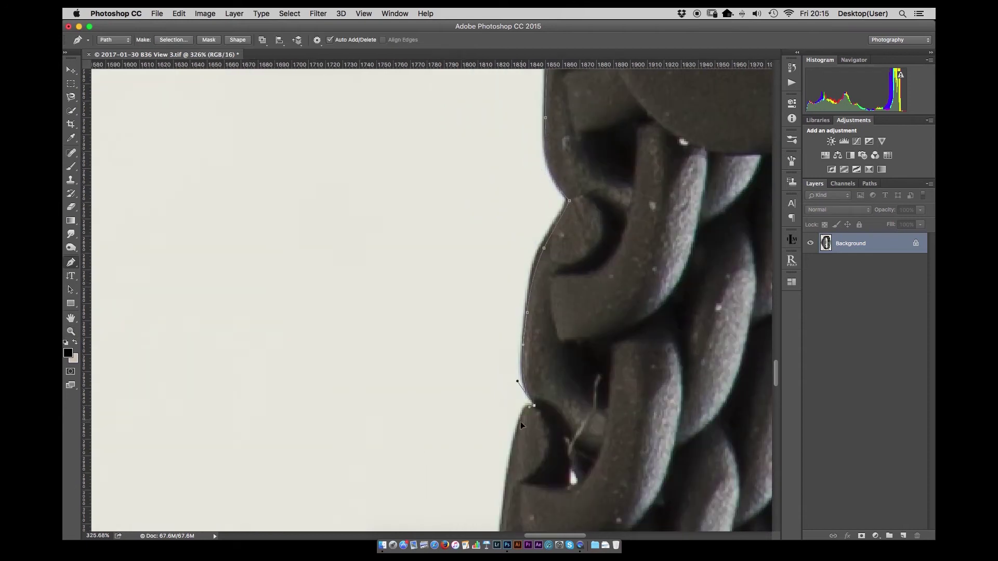
scroll(521, 425, "down", 8)
scroll(530, 334, "down", 5)
left_click_drag(489, 209, 474, 280)
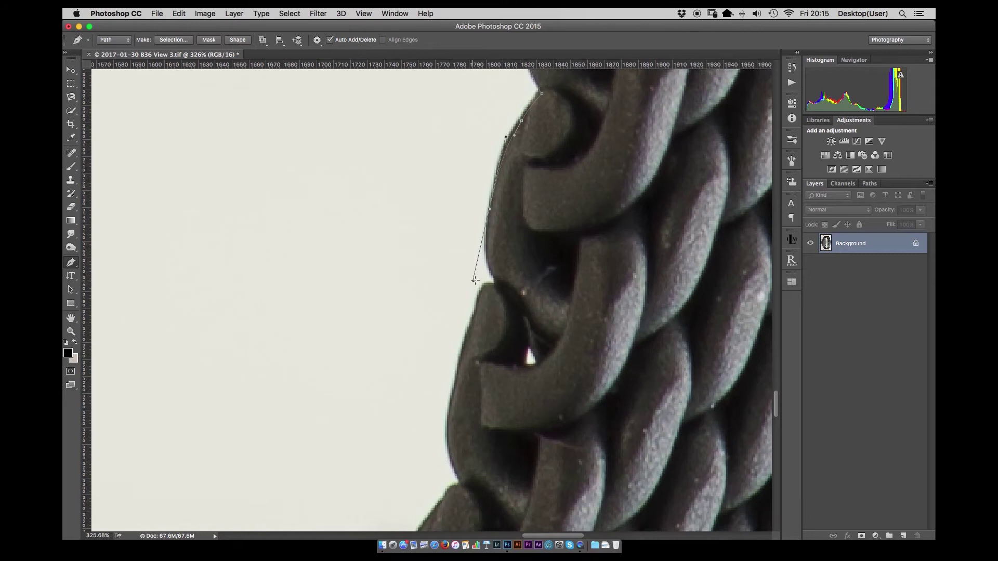
scroll(470, 504, "down", 12)
left_click_drag(536, 152, 562, 190)
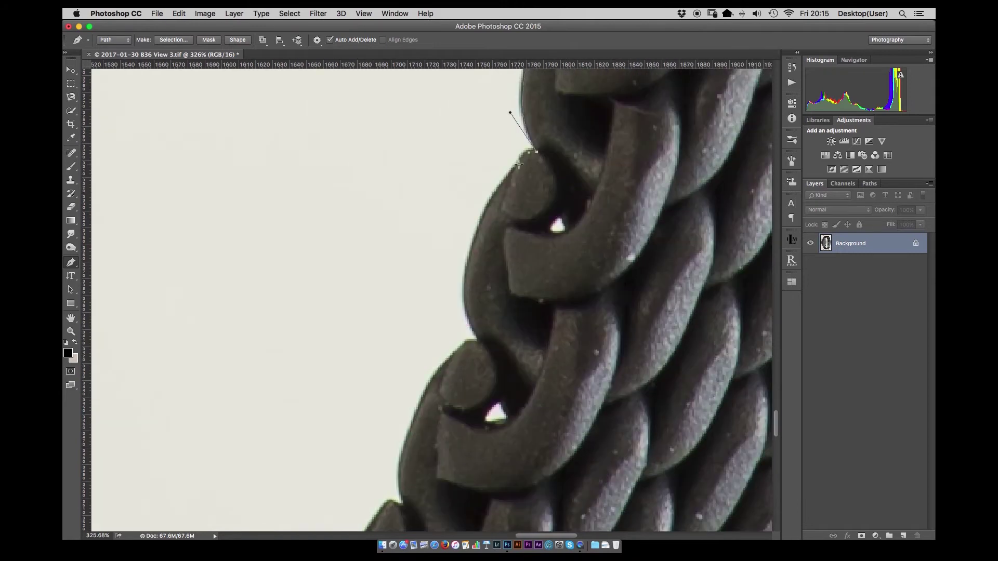
scroll(445, 365, "down", 10)
left_click_drag(514, 221, 496, 223)
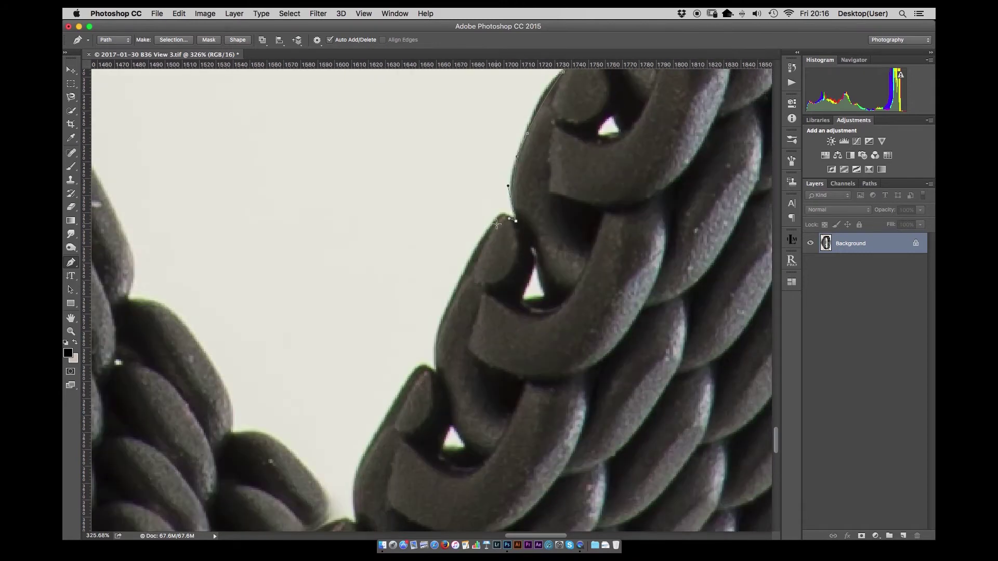
scroll(394, 420, "down", 5)
left_click_drag(480, 350, 487, 370)
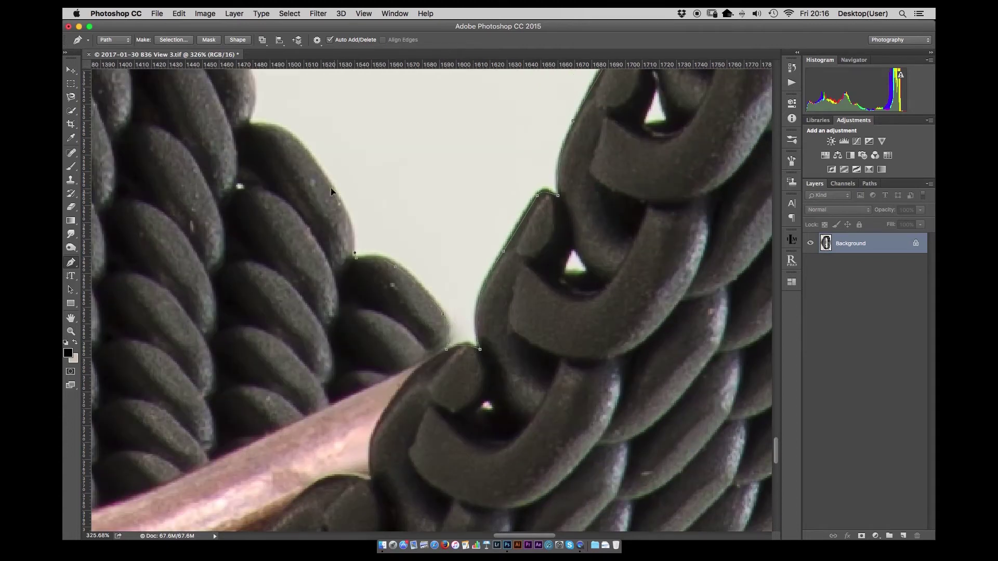
- Trace the watch case's right edge past the screws and around the upper lug
scroll(333, 350, "up", 10)
scroll(333, 351, "left", 3)
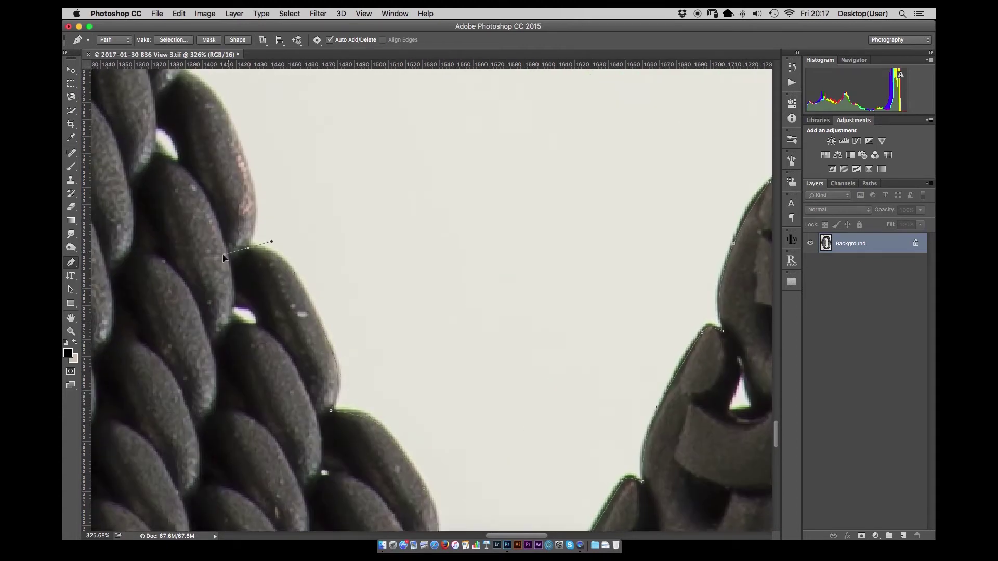
scroll(291, 260, "up", 10)
scroll(345, 363, "left", 3)
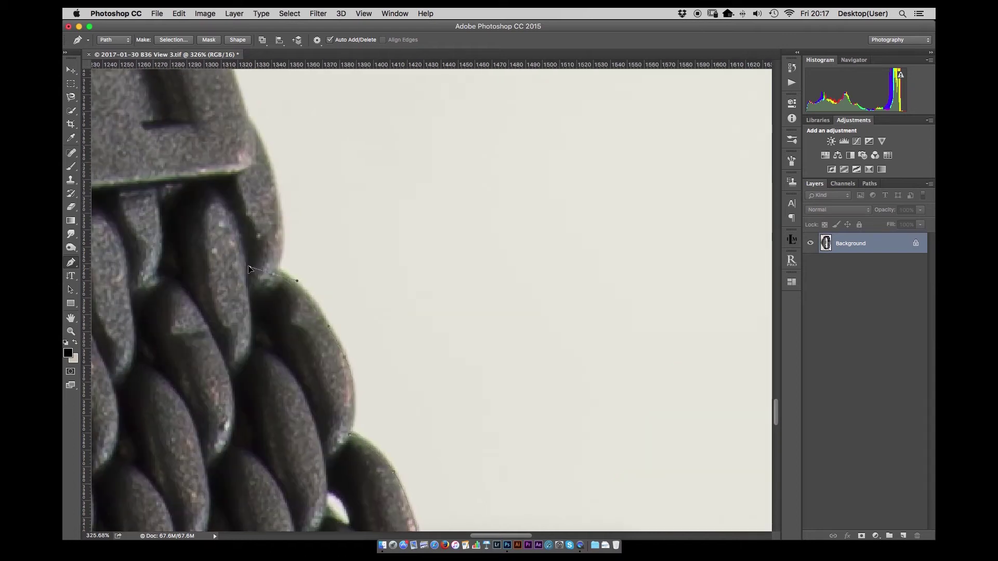
scroll(276, 193, "up", 5)
scroll(312, 230, "left", 3)
left_click(489, 175)
scroll(488, 379, "up", 5)
left_click(465, 329)
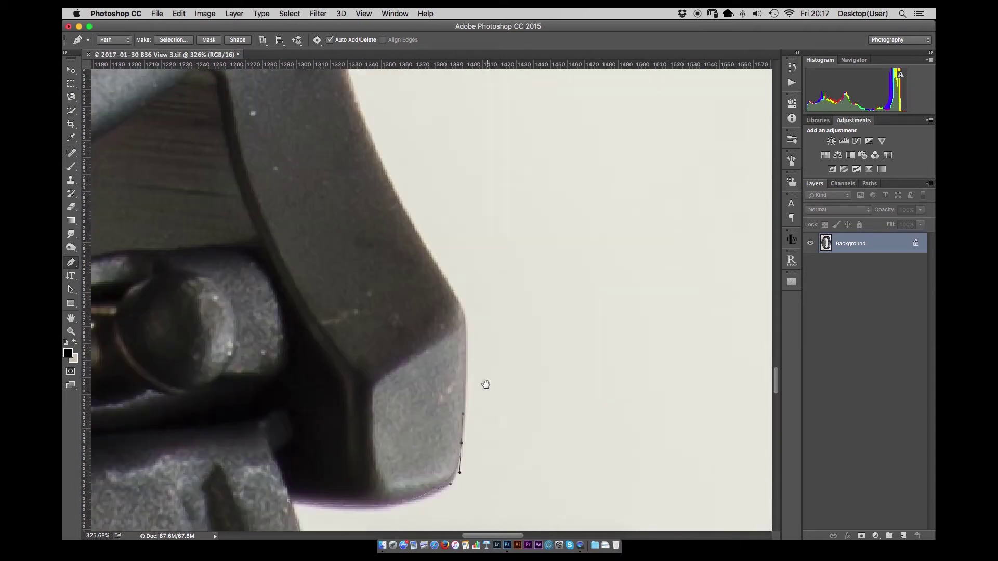
scroll(444, 310, "up", 5)
left_click(353, 82)
left_click_drag(352, 83, 335, 377)
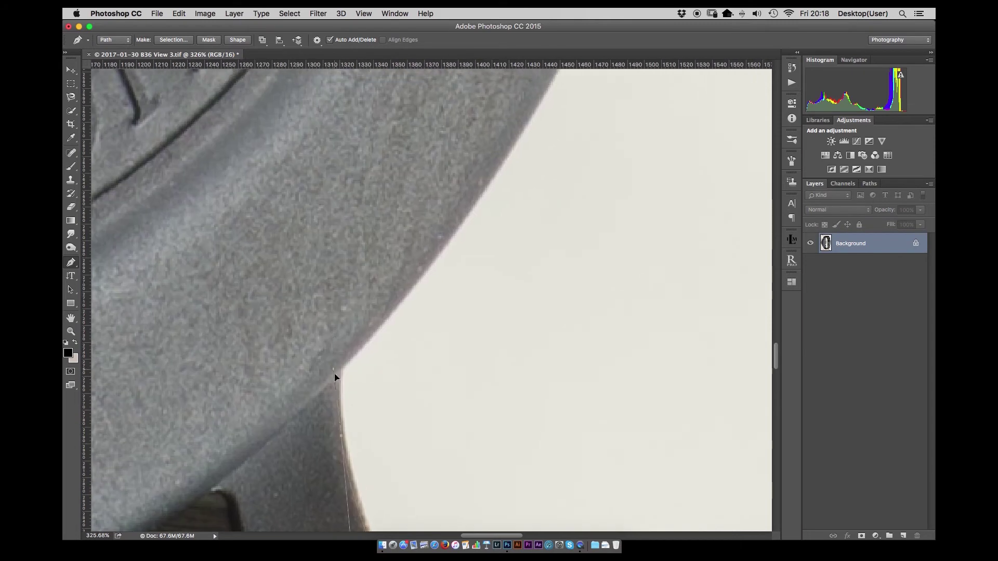
scroll(344, 366, "down", 3)
scroll(445, 274, "up", 3)
left_click_drag(415, 285, 418, 232)
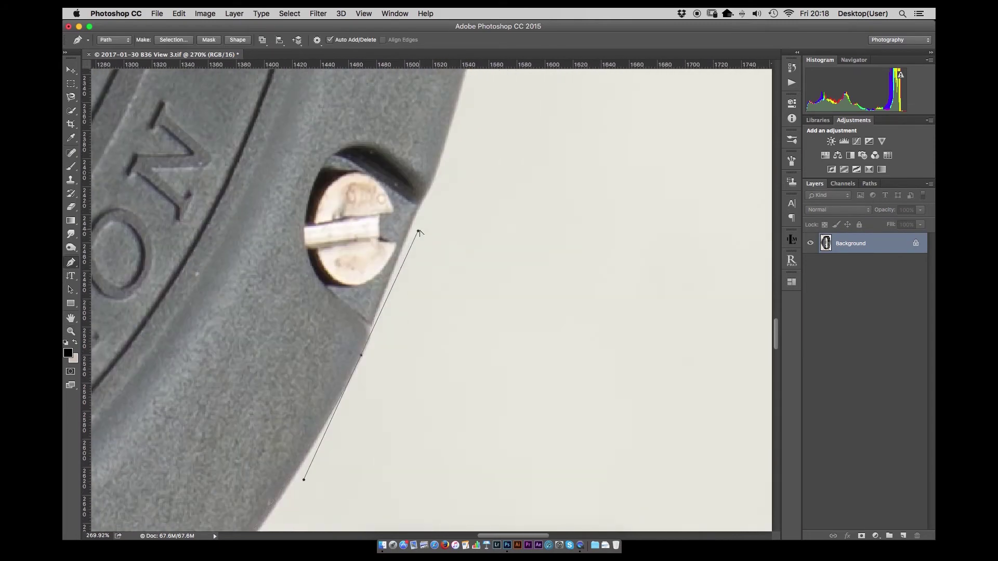
scroll(437, 171, "down", 5)
left_click_drag(436, 171, 391, 85)
scroll(443, 228, "up", 5)
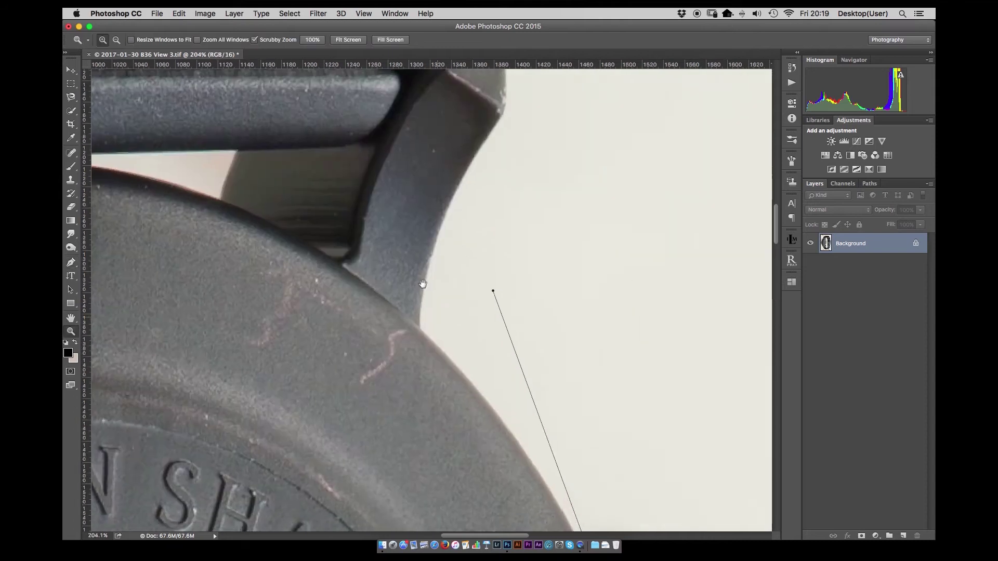
scroll(419, 277, "up", 5)
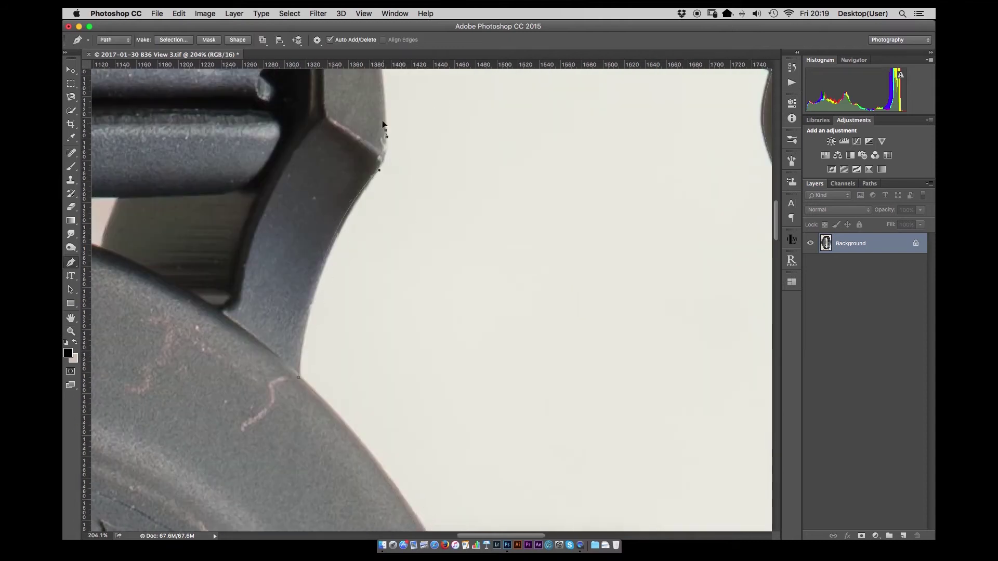
scroll(435, 100, "up", 5)
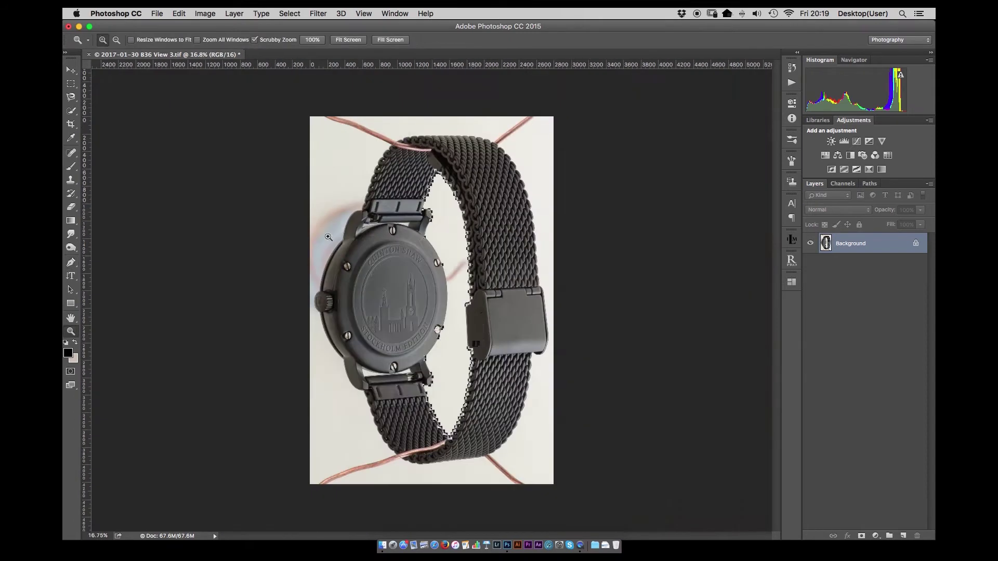
- Copy the outlined watch onto its own layer, hide the original, and save
key("ctrl+j")
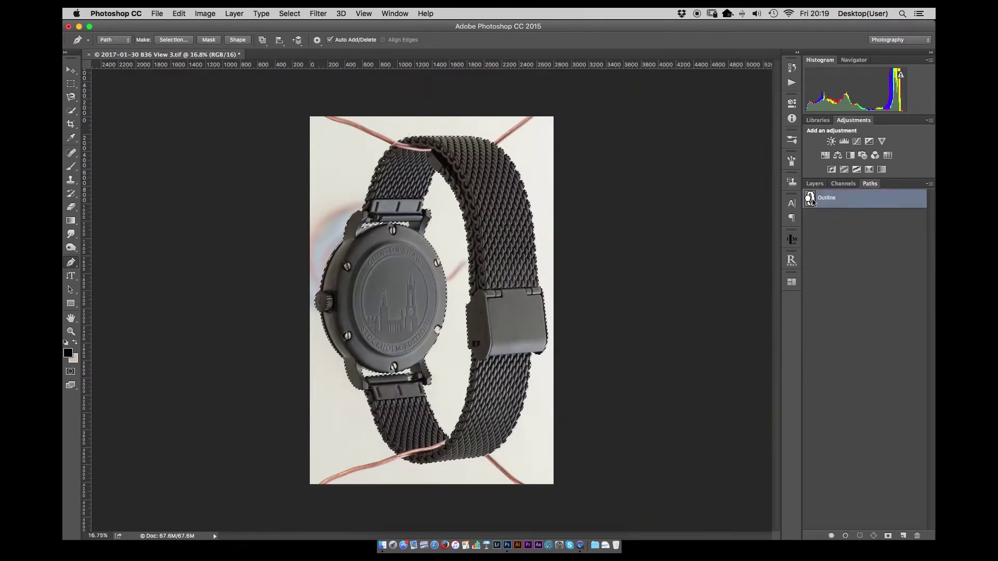
left_click(810, 263)
key("super+s")
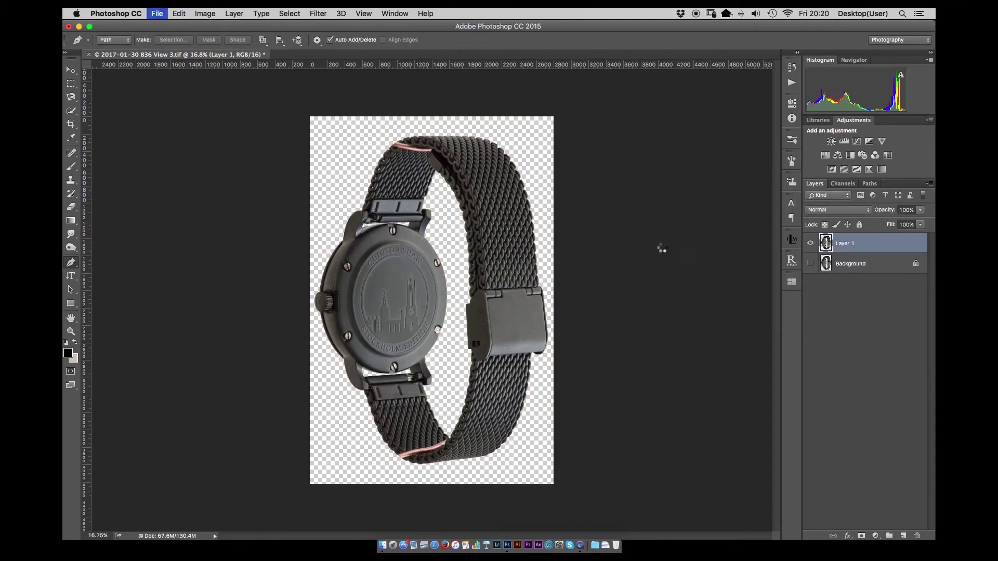
- Rename the background layer to BG and add the 'BG W' layer with a black fill
key("Return")
double_click(850, 263)
type("BG W")
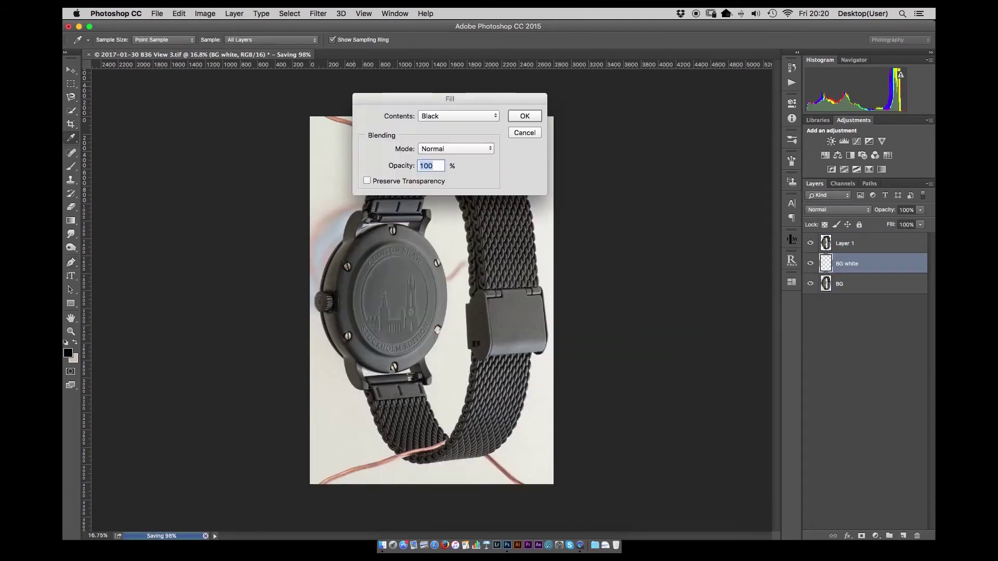
left_click(458, 115)
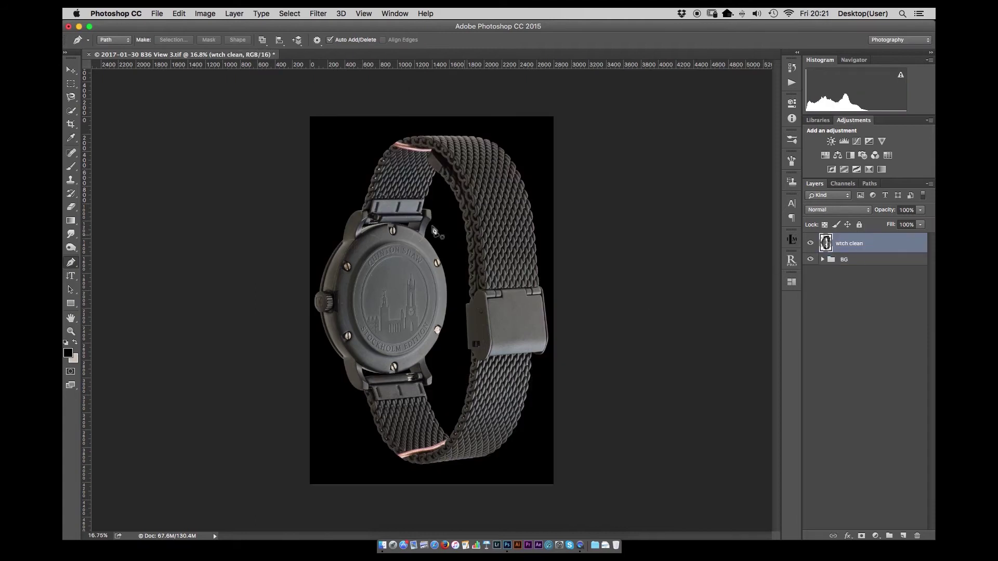
key("z")
left_click(492, 130)
- Heal the white fibre on the mesh strap, the pit on the lug and the reddish case scratches
left_click(525, 286)
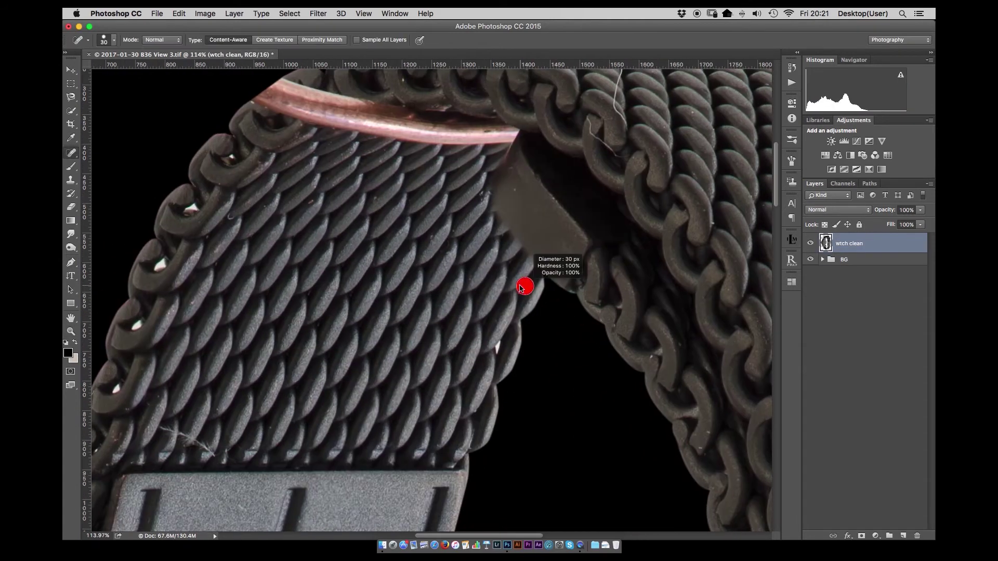
left_click_drag(162, 429, 209, 453)
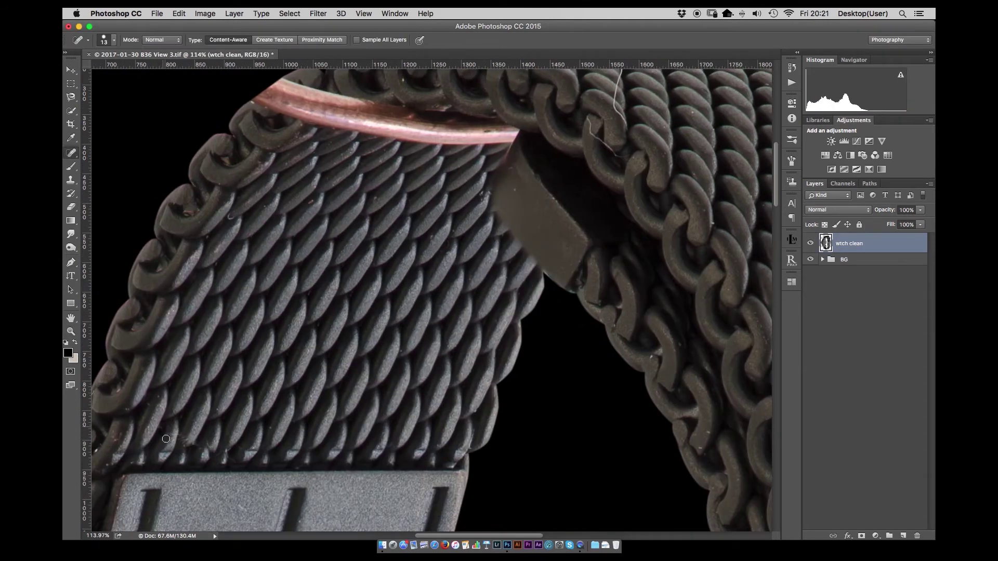
left_click_drag(146, 443, 196, 194)
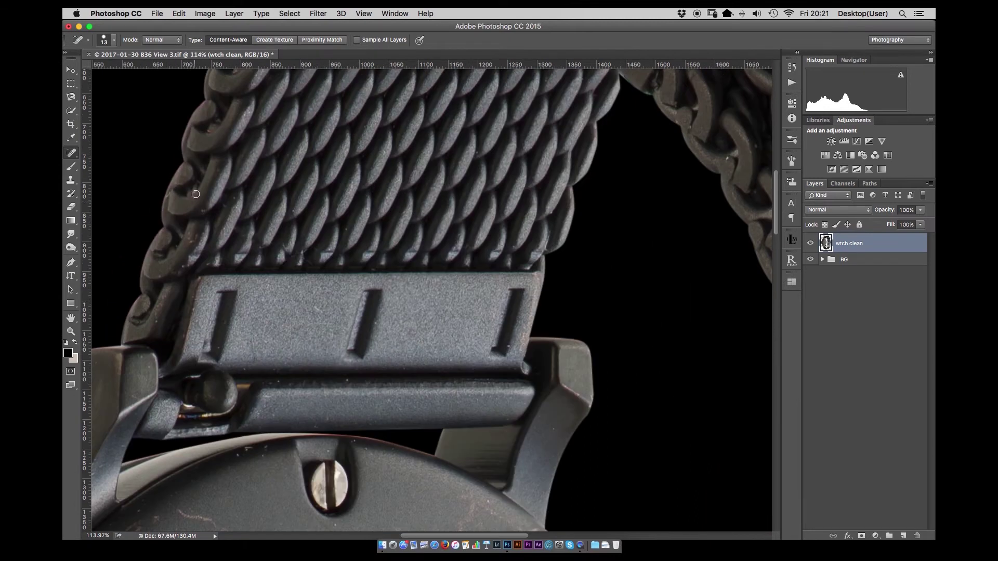
left_click_drag(255, 349, 302, 245)
left_click(576, 268)
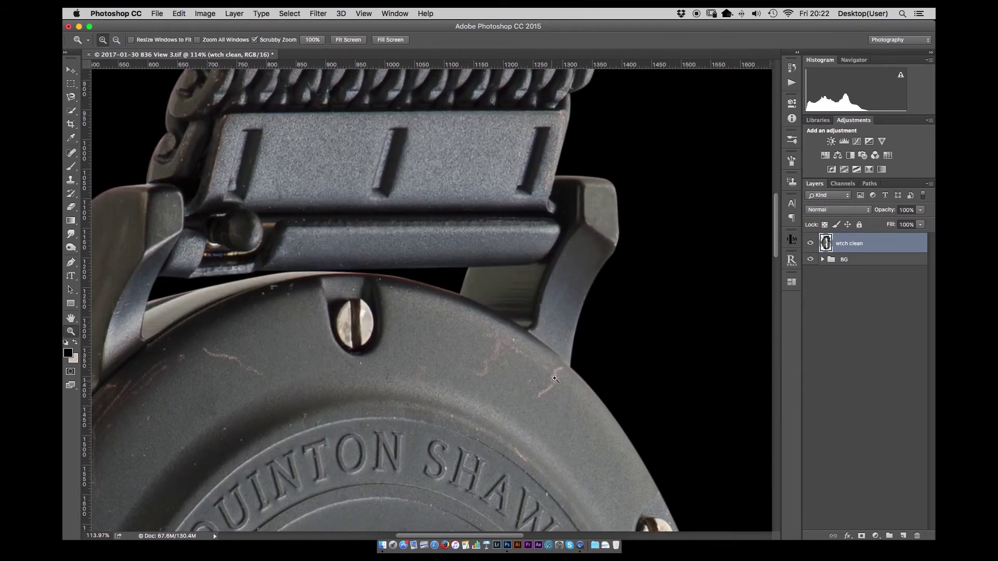
left_click_drag(561, 394, 540, 368)
left_click_drag(501, 332, 486, 372)
left_click_drag(550, 372, 502, 344)
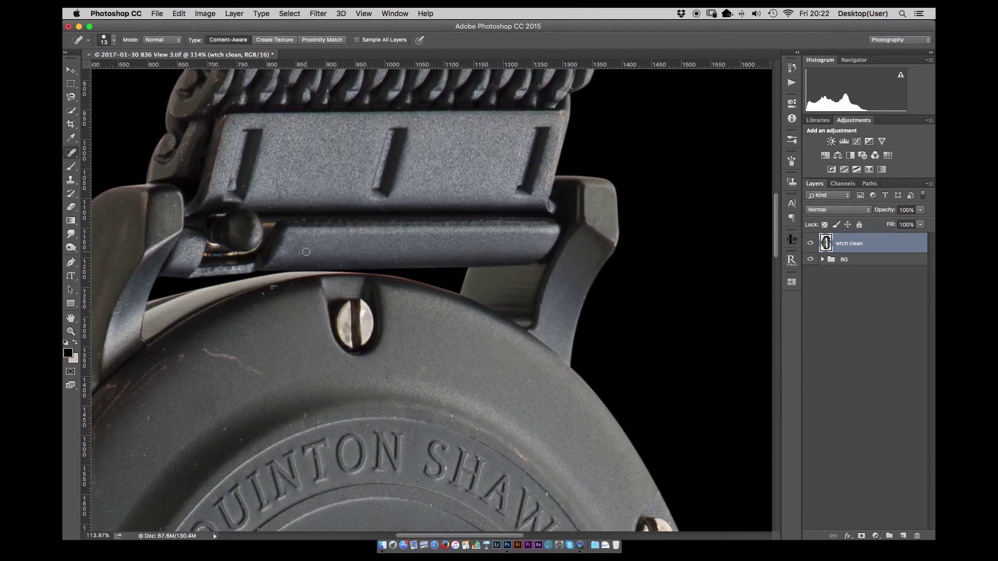
scroll(277, 287, "up", 5)
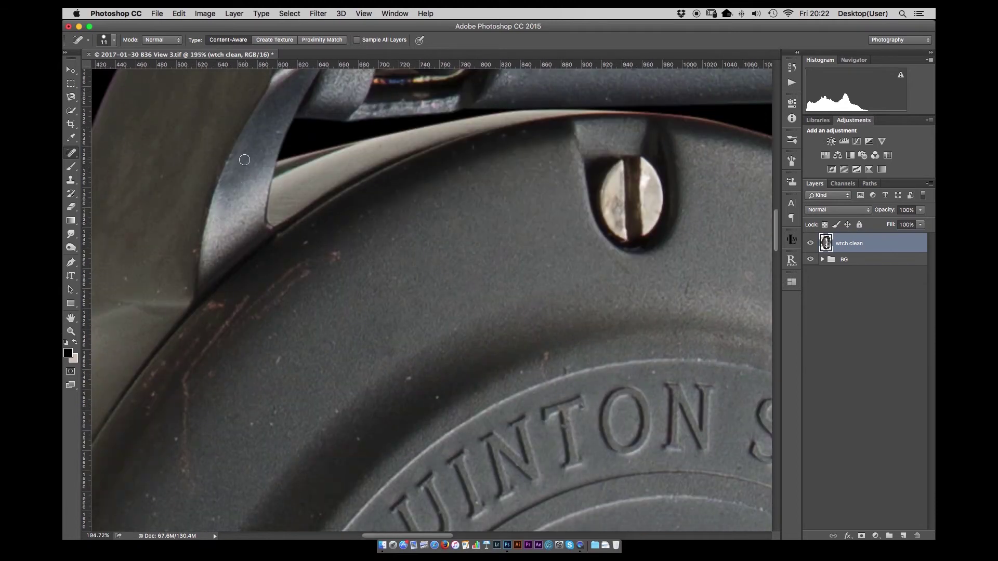
left_click_drag(336, 253, 272, 296)
- Heal the dark and white spots on the case back and the marks along the lug edge
left_click(697, 361)
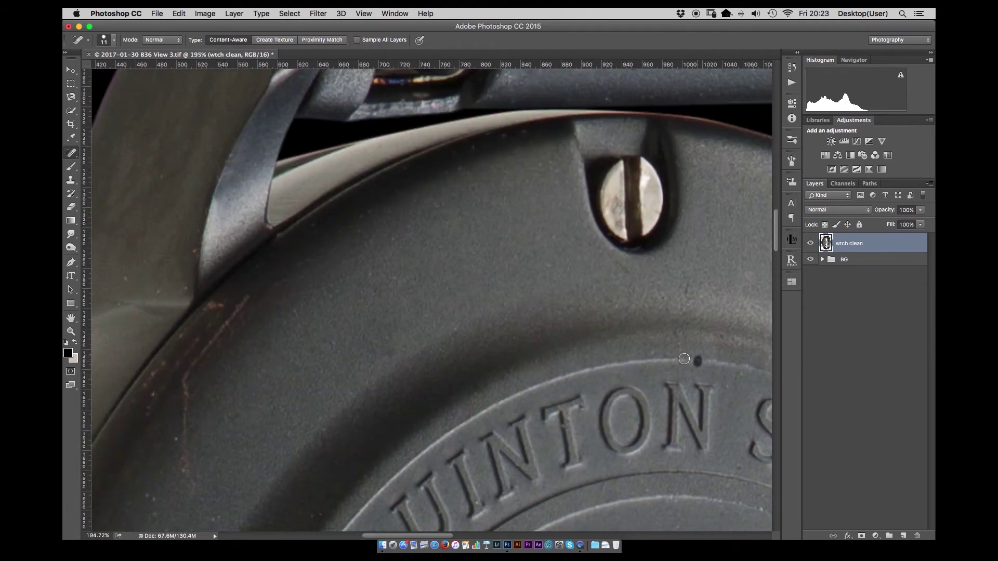
scroll(423, 229, "left", 5)
mouse_move(437, 172)
left_mouse_down()
mouse_move(387, 311)
mouse_move(384, 358)
mouse_move(387, 221)
left_mouse_up()
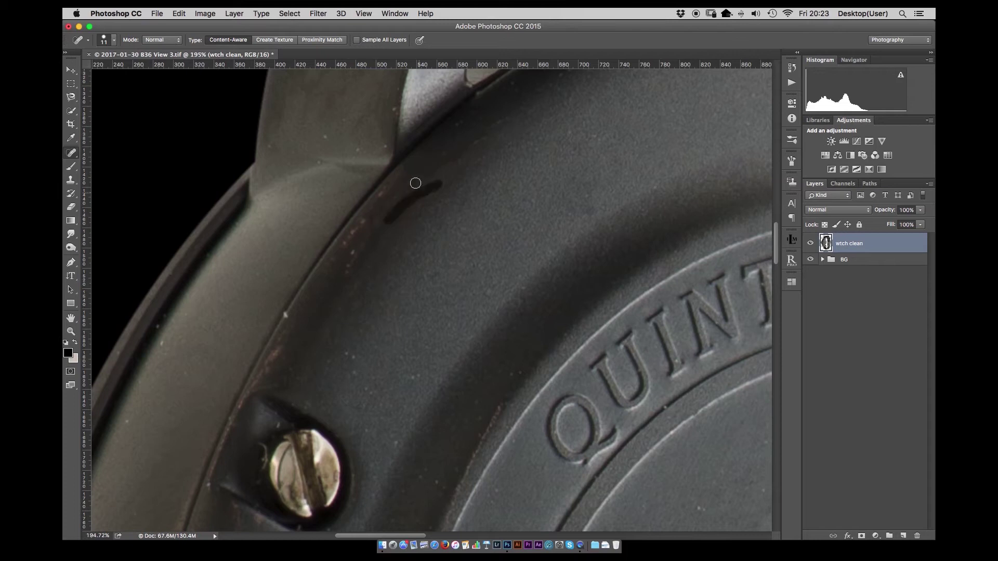
left_click_drag(277, 310, 302, 331)
scroll(218, 258, "down", 5)
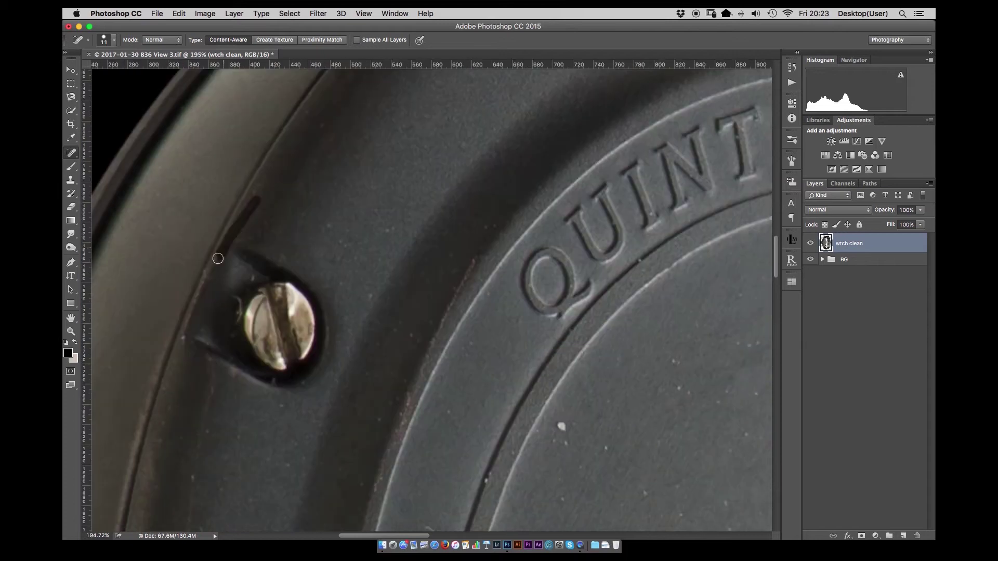
left_click_drag(217, 258, 185, 346)
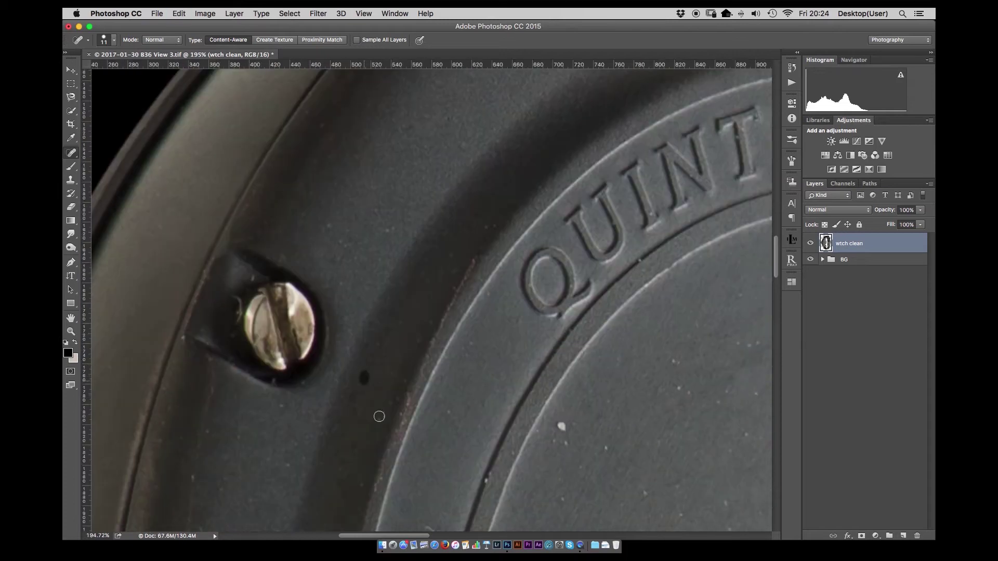
left_click(561, 426)
left_click(487, 478)
- Clean the marks along the bezel and the dark blob near the crown
key("s")
scroll(223, 339, "down", 4)
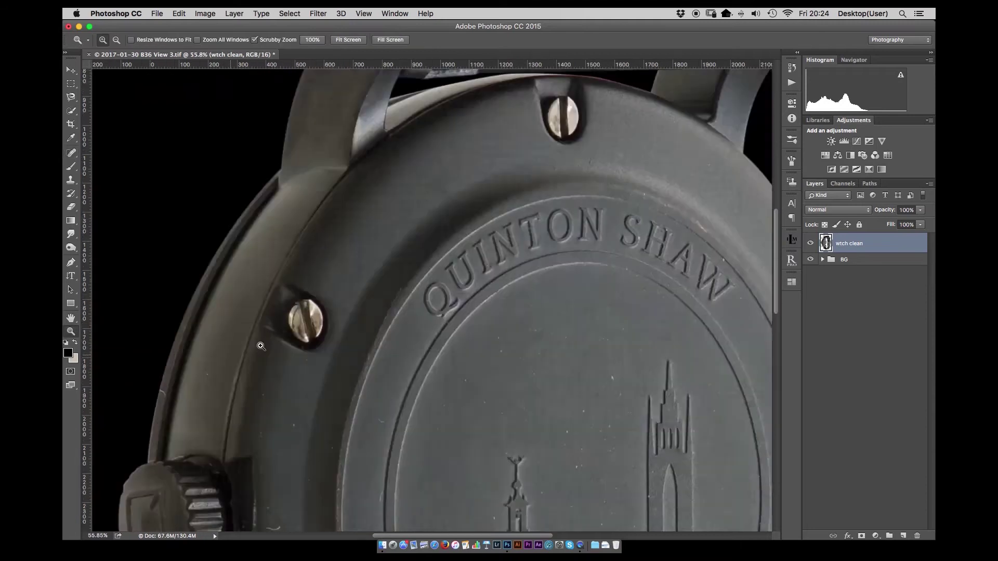
scroll(189, 259, "up", 8)
key("j")
scroll(189, 260, "down", 5)
scroll(503, 252, "up", 1)
left_click_drag(453, 132, 423, 345)
left_click_drag(647, 290, 690, 163)
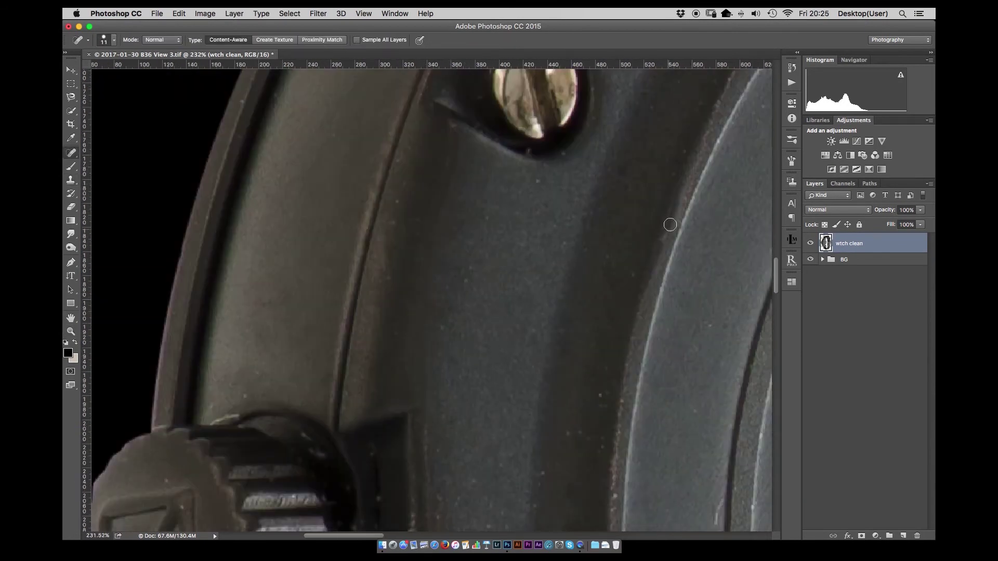
scroll(441, 260, "down", 3)
left_click_drag(435, 245, 436, 264)
left_click(436, 265)
left_click_drag(468, 394, 485, 462)
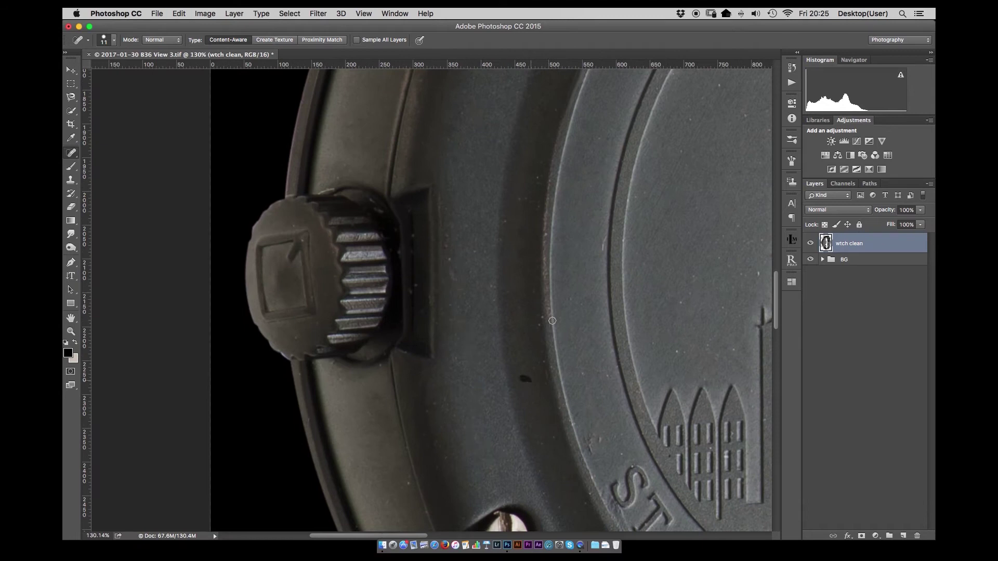
- Heal the bezel mark below the crown and paint along the copper wire on the bracelet
scroll(304, 238, "down", 5)
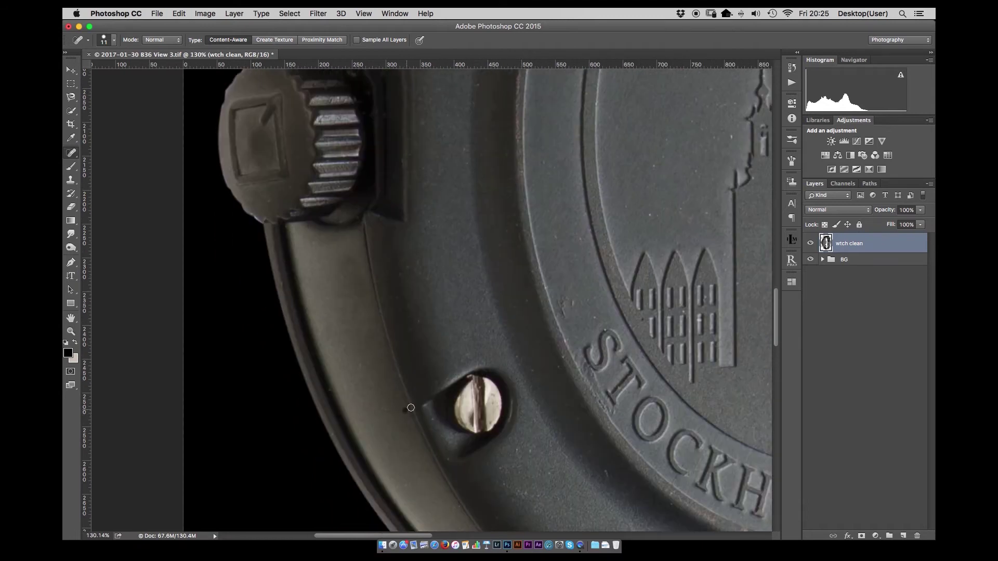
scroll(550, 170, "down", 7)
scroll(550, 170, "right", 5)
left_click_drag(463, 411, 582, 427)
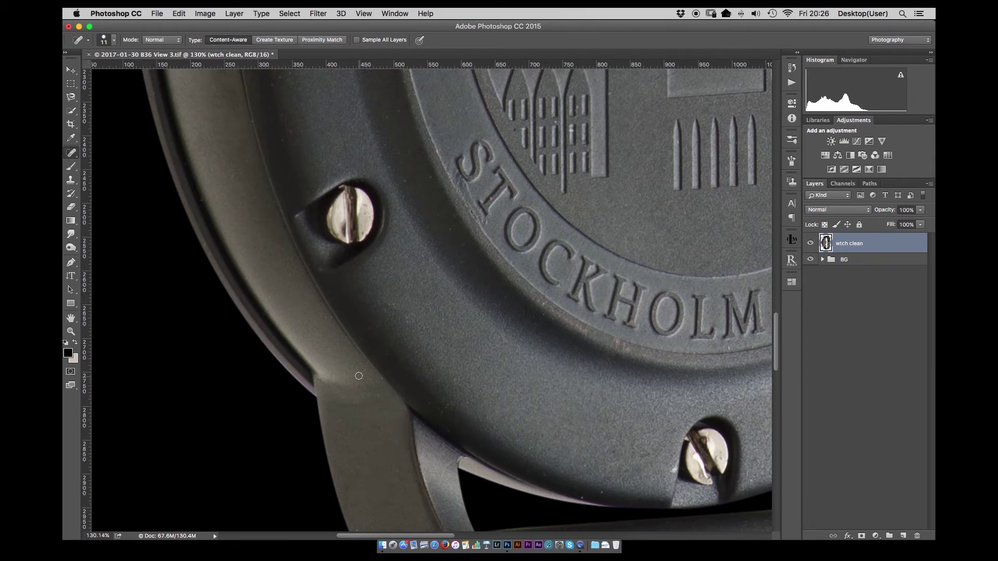
scroll(358, 376, "down", 5)
scroll(359, 375, "right", 5)
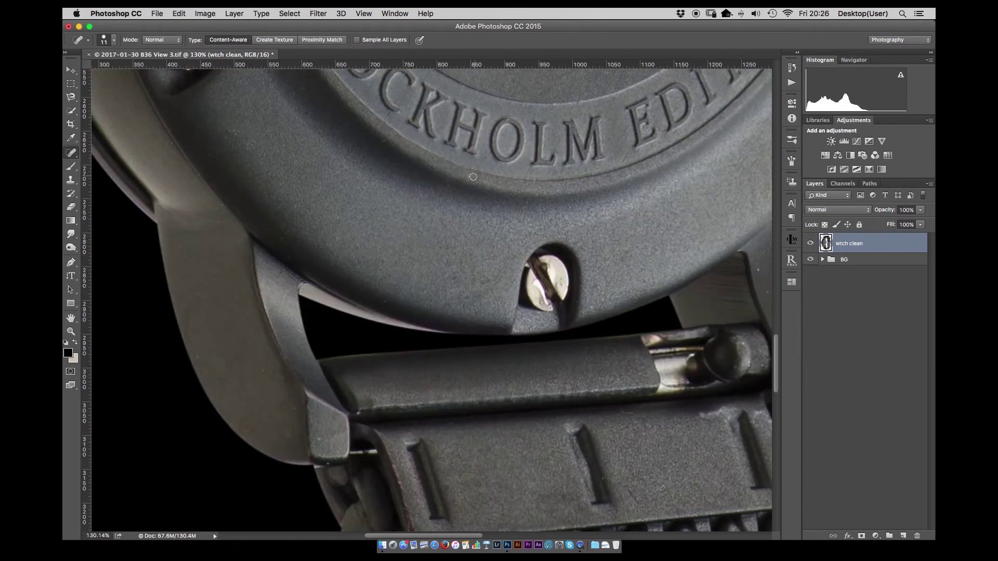
scroll(259, 371, "down", 5)
scroll(260, 371, "right", 4)
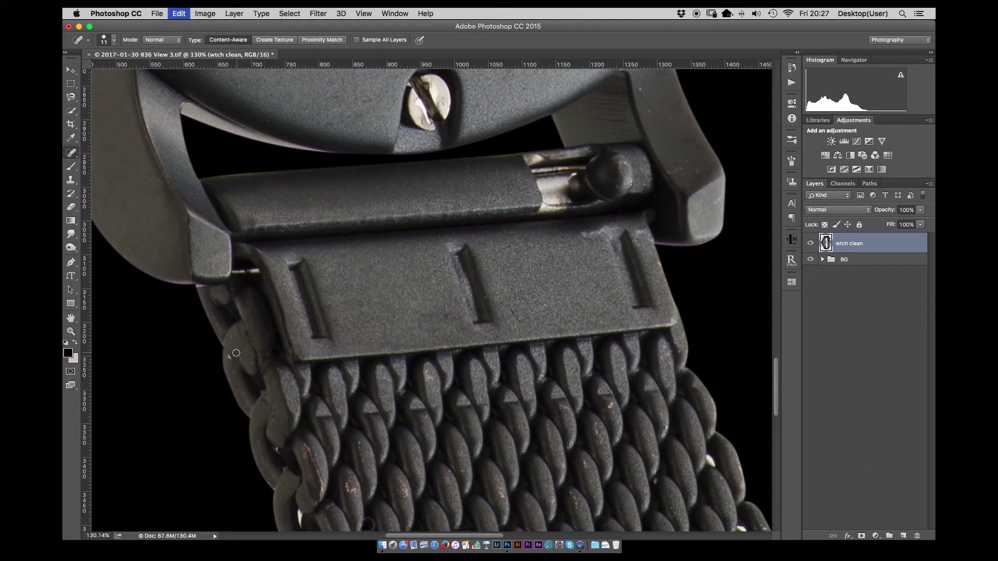
scroll(249, 272, "down", 3)
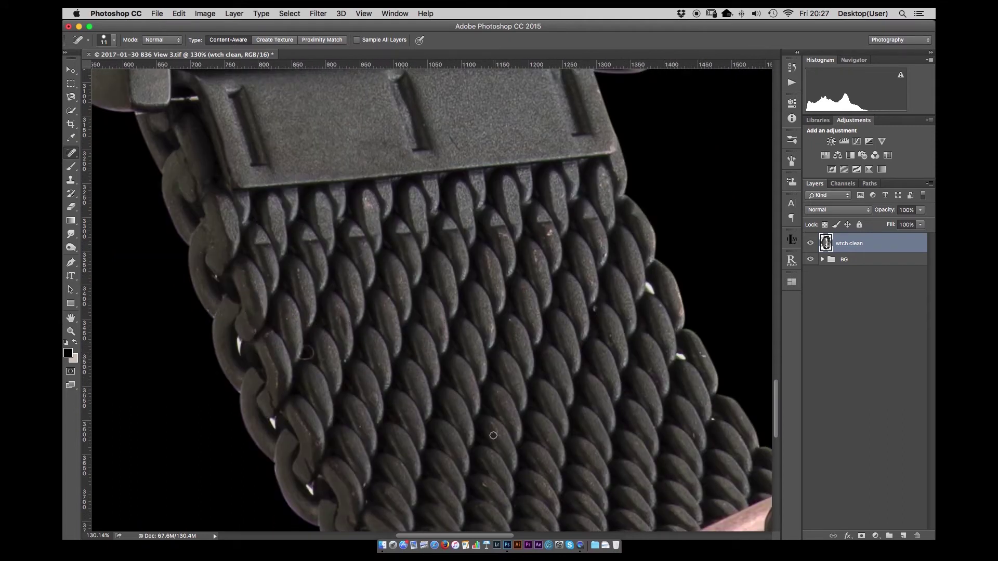
scroll(307, 484, "down", 7)
scroll(447, 313, "right", 3)
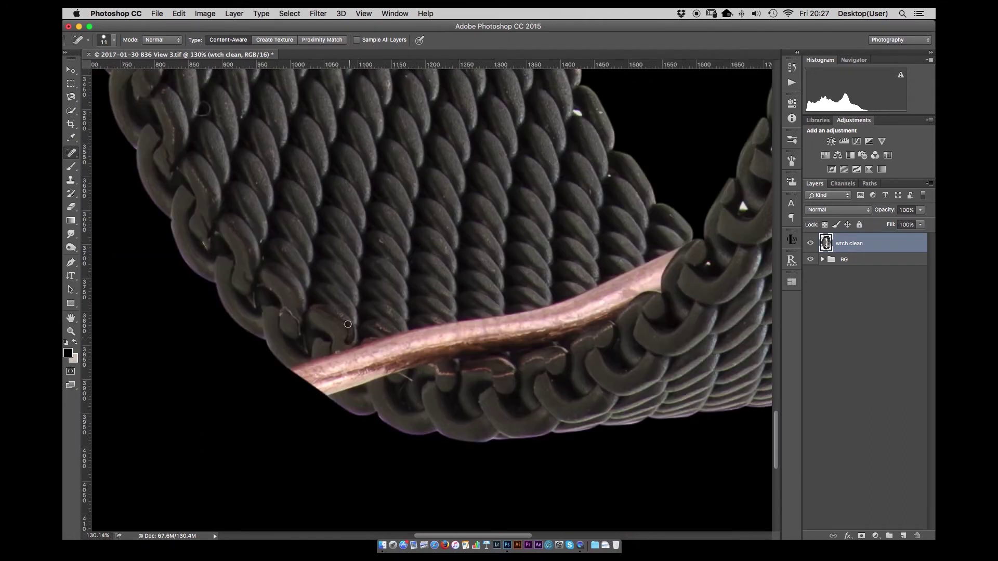
mouse_move(300, 358)
left_mouse_down()
mouse_move(446, 375)
mouse_move(514, 366)
mouse_move(603, 335)
left_mouse_up()
- Zoom in on the clasp and heal its small marks
key("z")
left_click(439, 291, "alt")
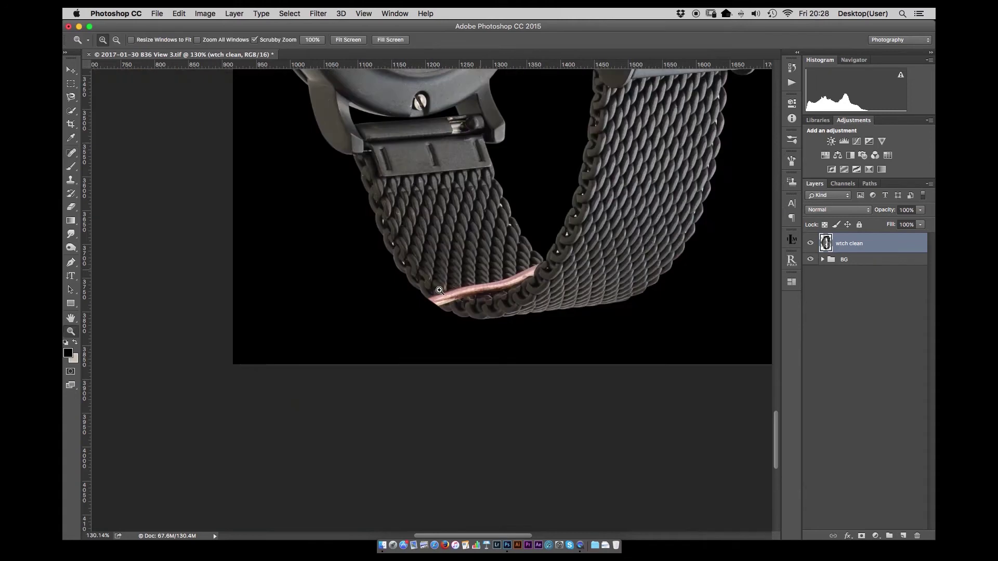
key("j")
scroll(538, 293, "up", 5)
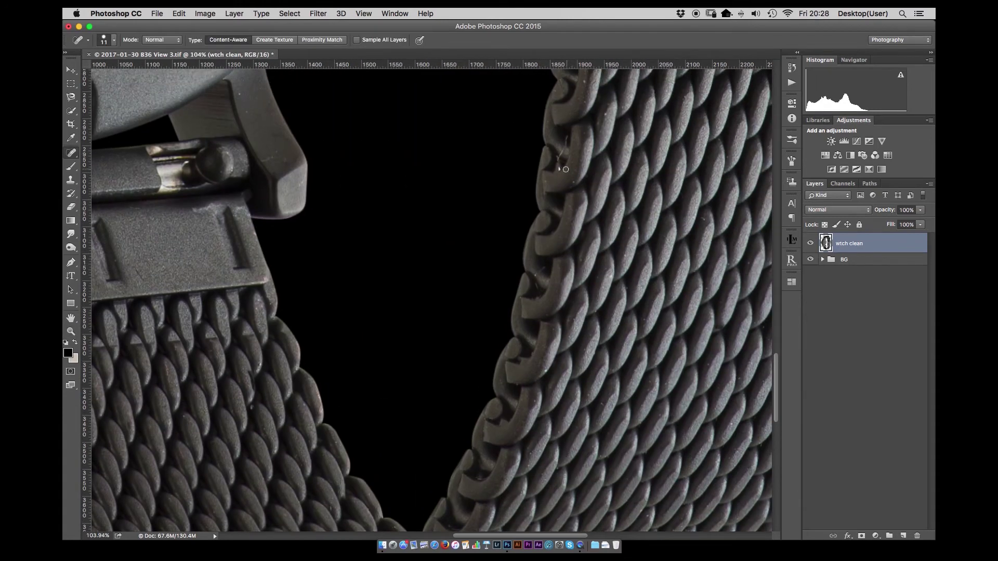
scroll(523, 167, "down", 10)
scroll(539, 290, "up", 5)
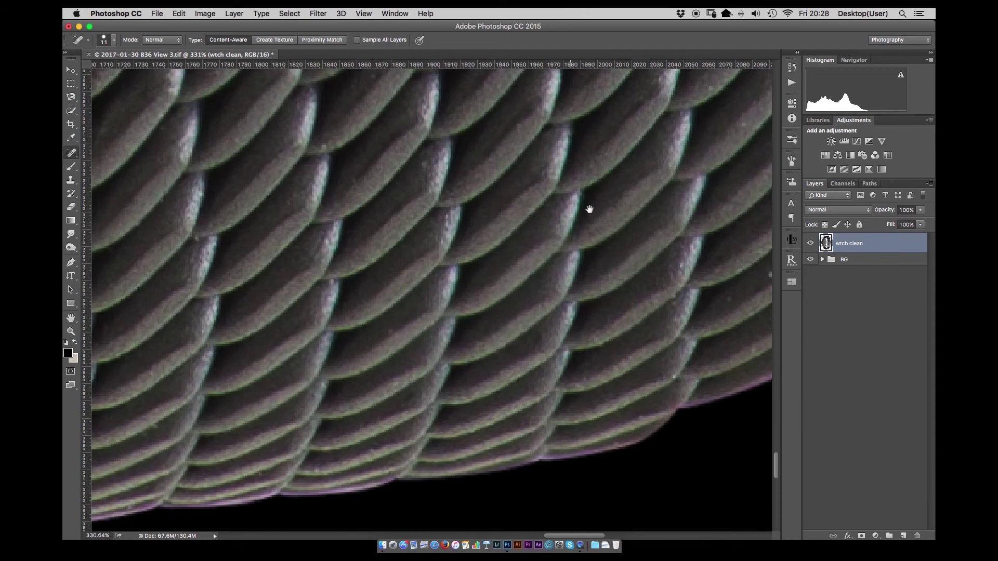
scroll(589, 208, "down", 4)
key("z")
scroll(529, 155, "up", 8)
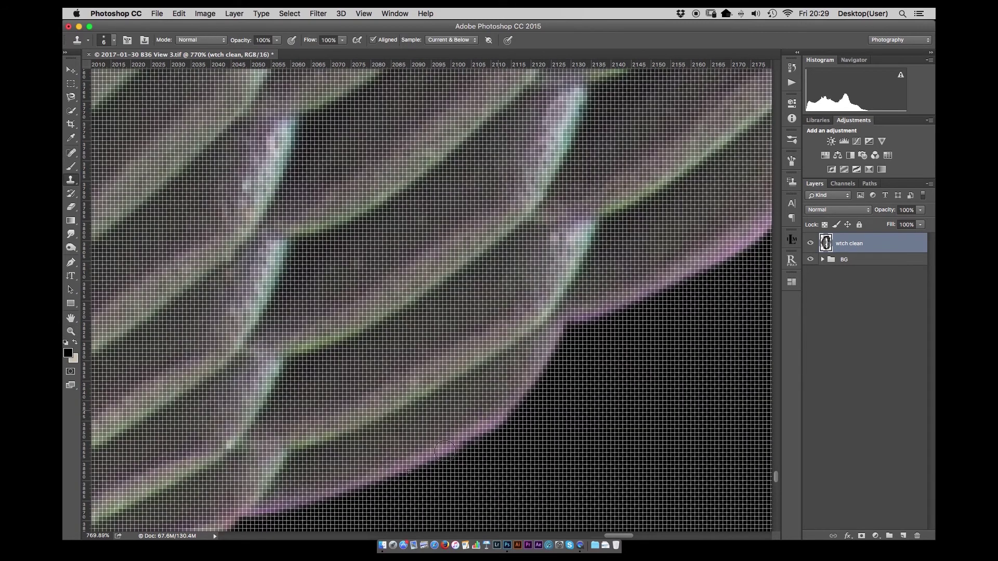
scroll(528, 155, "down", 8)
key("j")
scroll(407, 235, "down", 5)
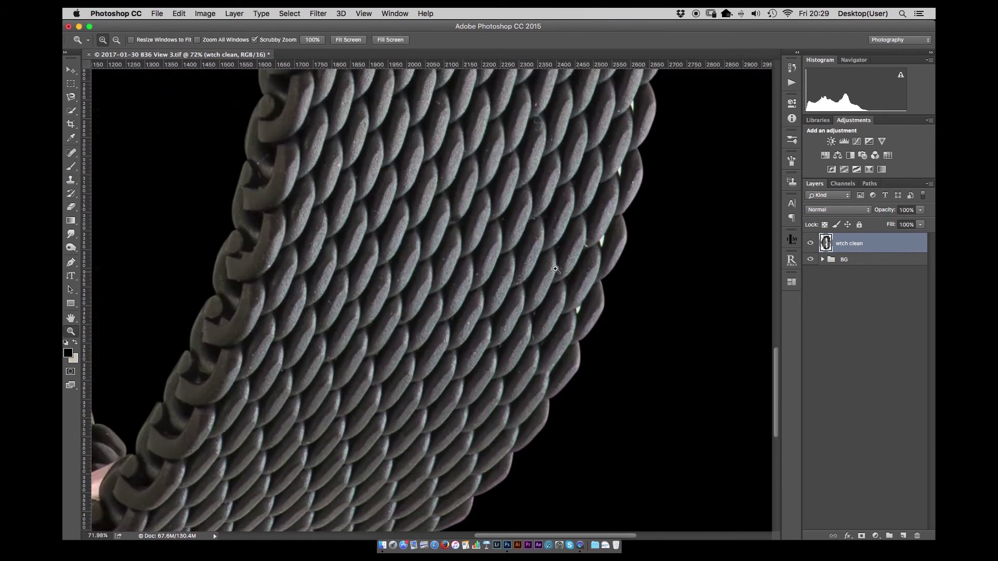
scroll(477, 374, "up", 3)
scroll(477, 374, "up", 10)
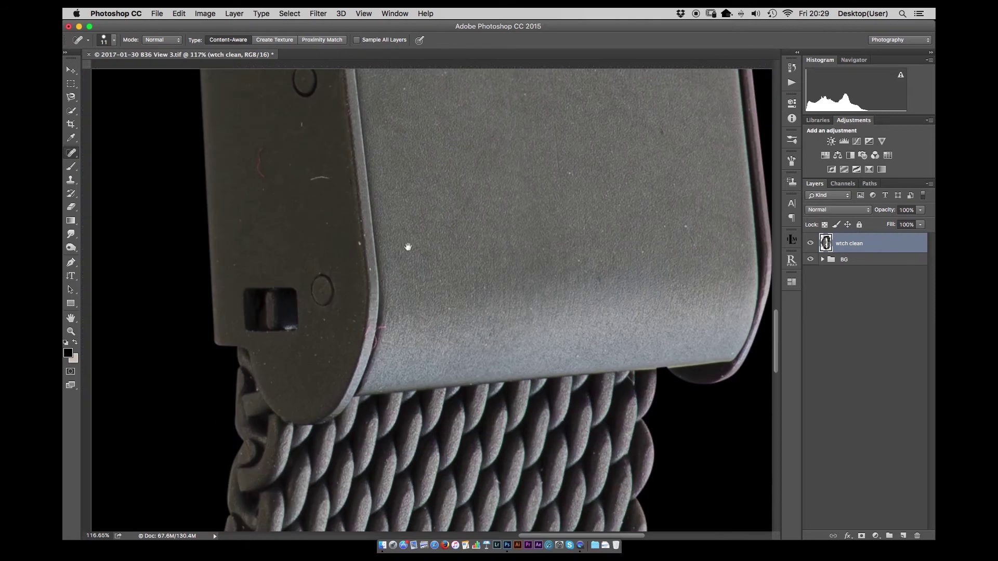
- Clean marks on the mesh strap, alternating Clone Stamp and Spot Healing
key("s")
scroll(400, 318, "up", 5)
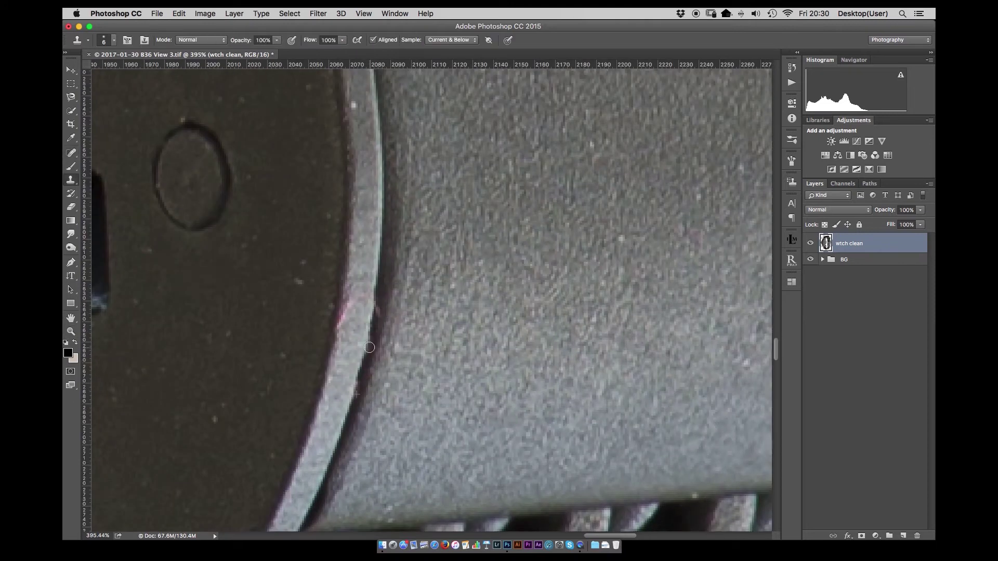
key("j")
scroll(272, 282, "down", 4)
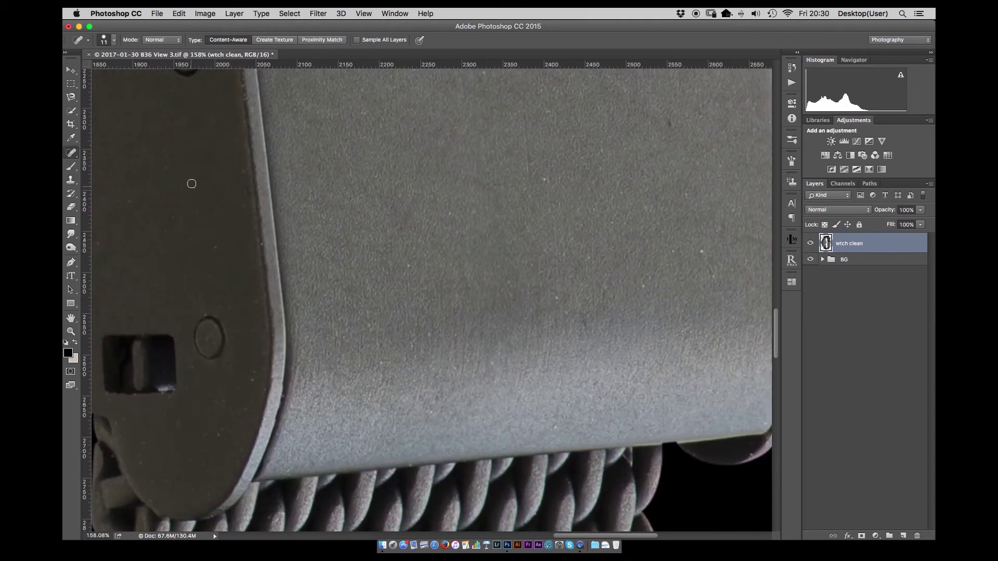
scroll(569, 251, "up", 3)
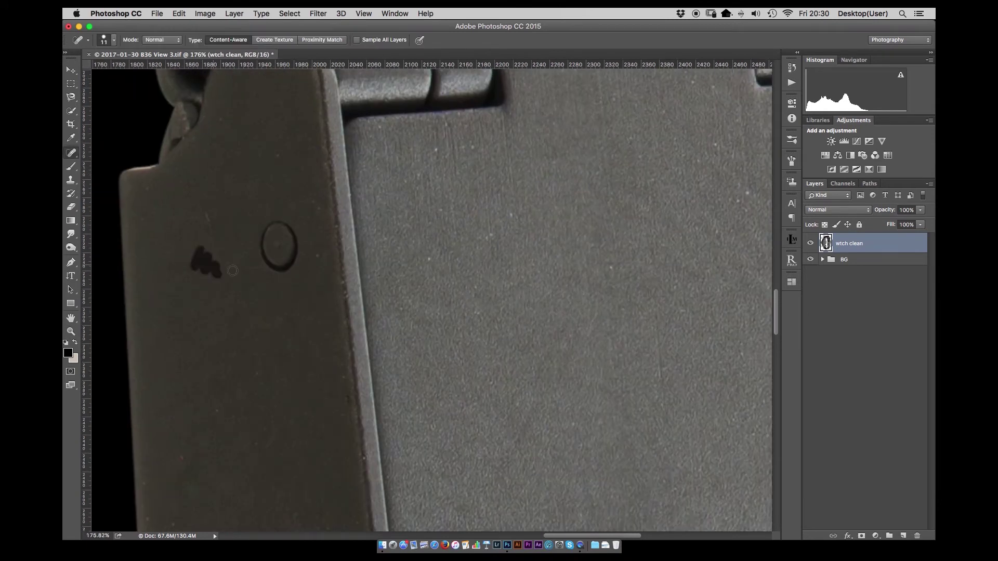
scroll(225, 463, "right", 5)
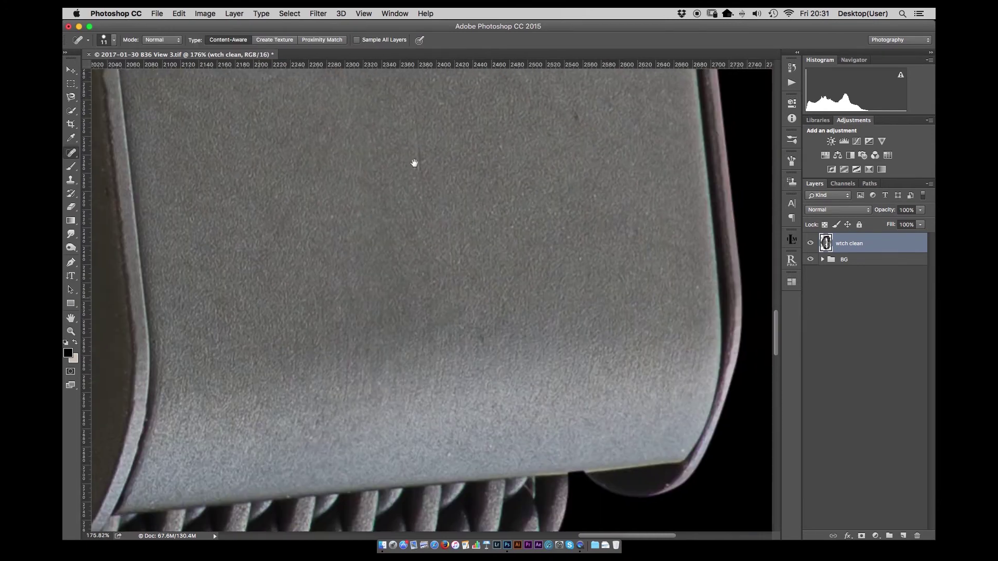
left_click_drag(389, 264, 342, 96)
scroll(598, 232, "up", 5)
scroll(454, 172, "up", 5)
scroll(521, 336, "up", 5)
scroll(522, 336, "left", 8)
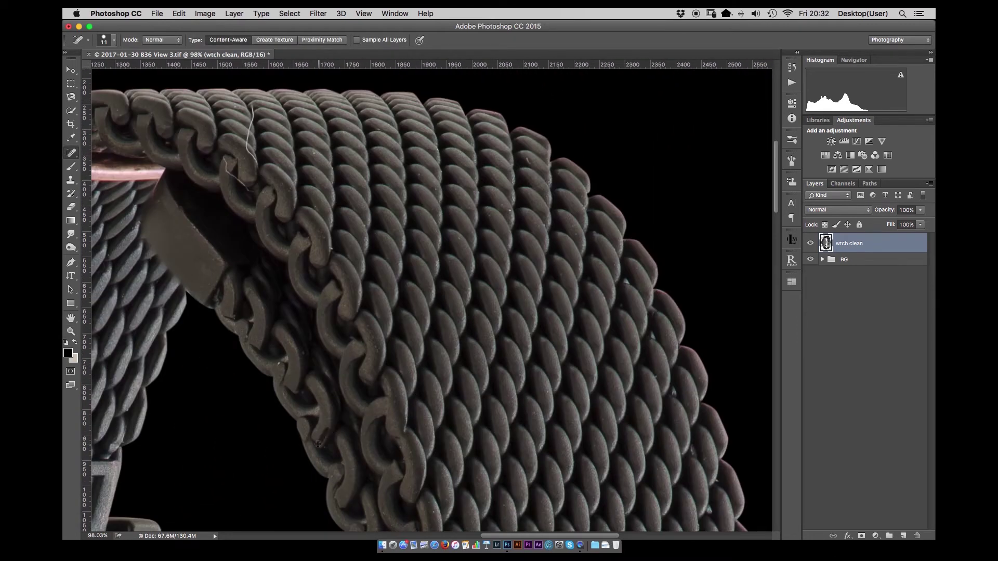
- Fit the whole image in the window and expand the BG layer group
key("z")
key("super+0")
key("j")
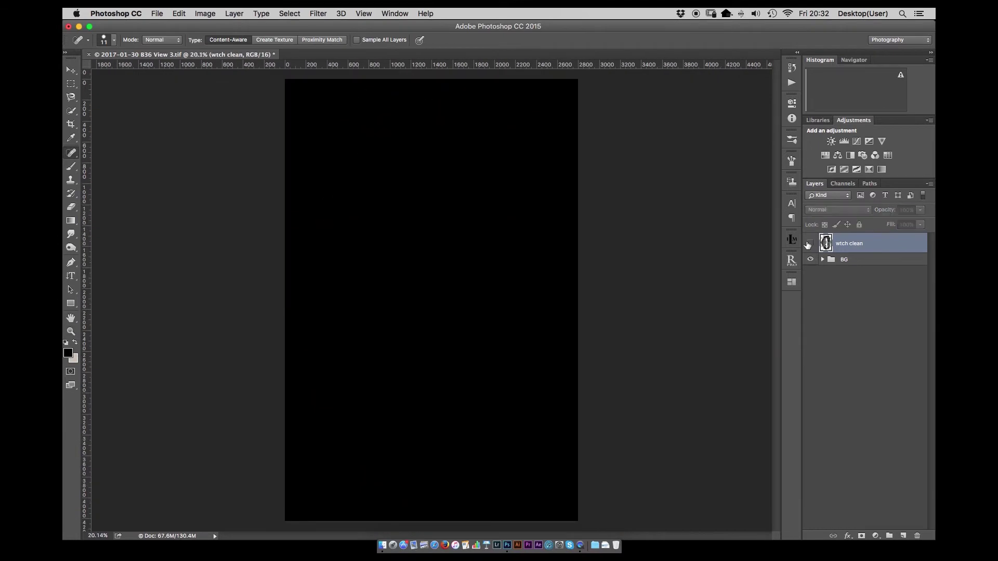
left_click(822, 259)
- Hide BG black and BG white so the watch sits on transparency, and save the file
left_click(810, 275)
left_click(810, 296)
key("super+s")
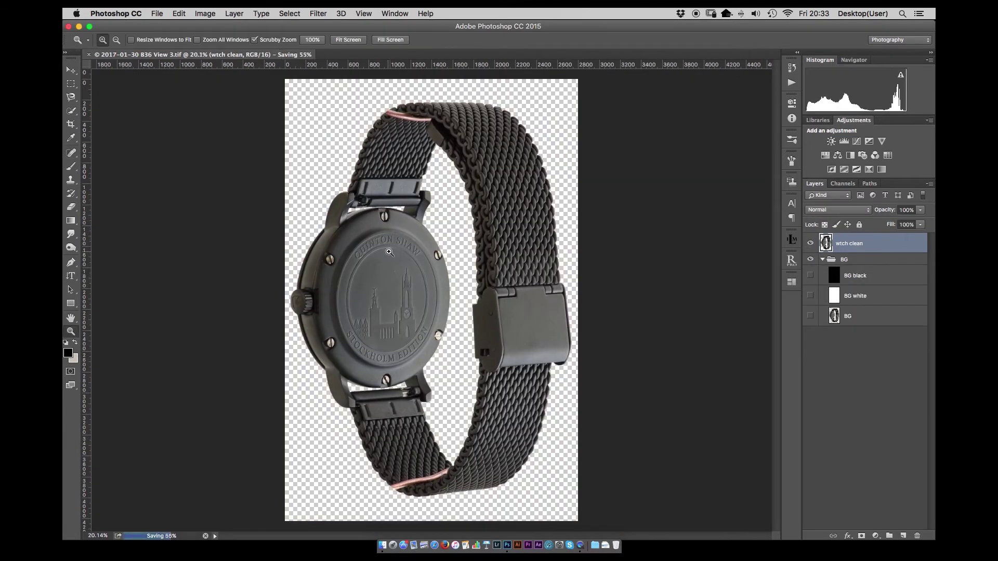
- With a smaller brush, heal the mark beside STOCKHOLM's T and the specks along the rim
scroll(402, 244, "up", 10)
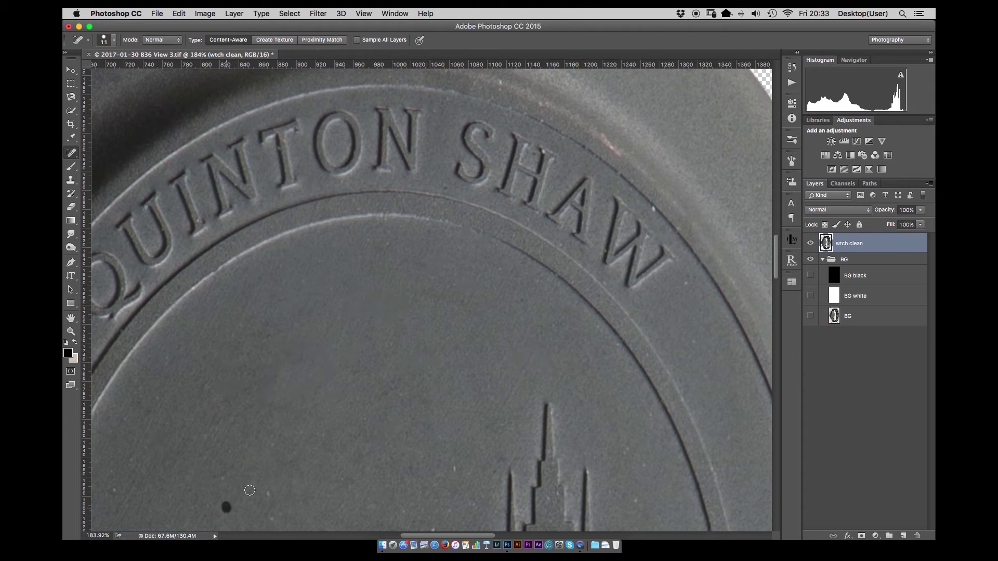
scroll(666, 164, "down", 10)
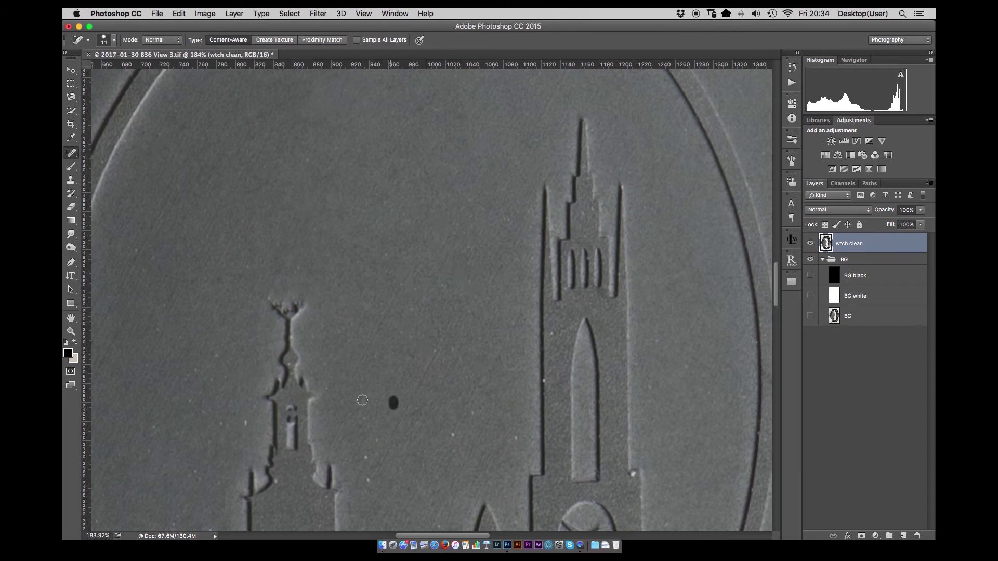
scroll(367, 239, "down", 5)
scroll(368, 239, "left", 5)
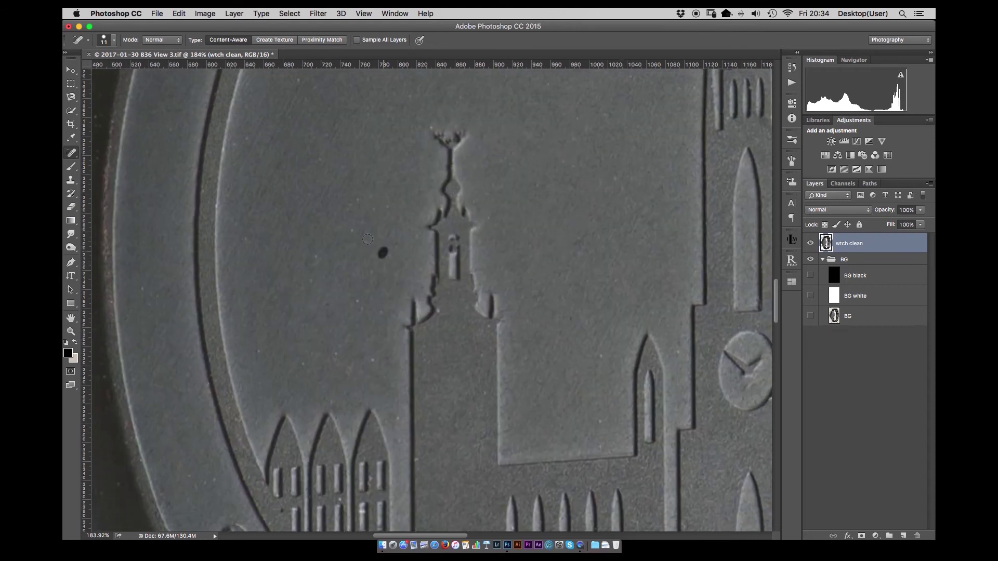
scroll(487, 328, "down", 5)
scroll(363, 329, "right", 2)
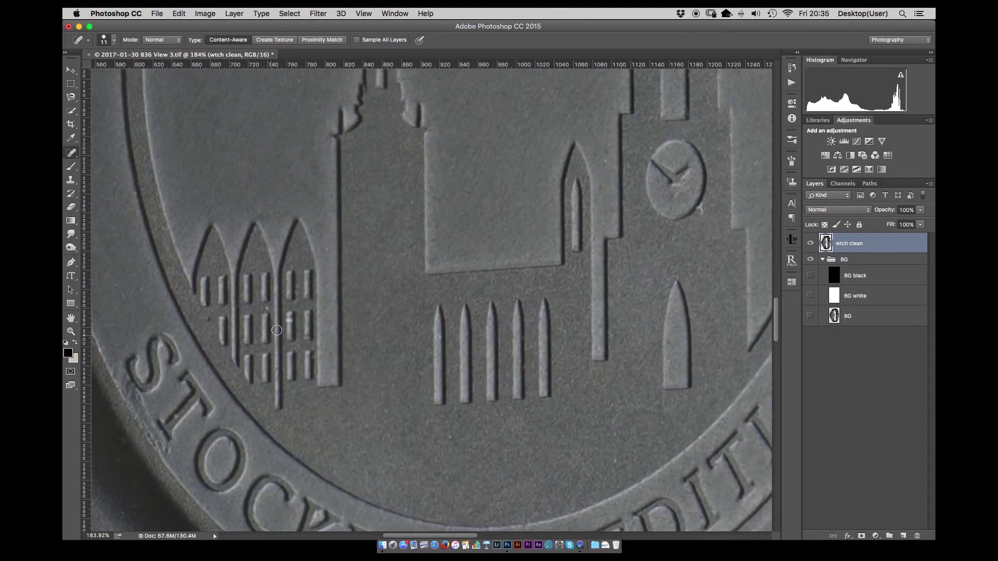
scroll(565, 333, "down", 10)
scroll(324, 345, "up", 4)
key("bracketleft")
key("bracketleft")
key("bracketleft")
key("bracketleft")
key("bracketleft")
key("bracketleft")
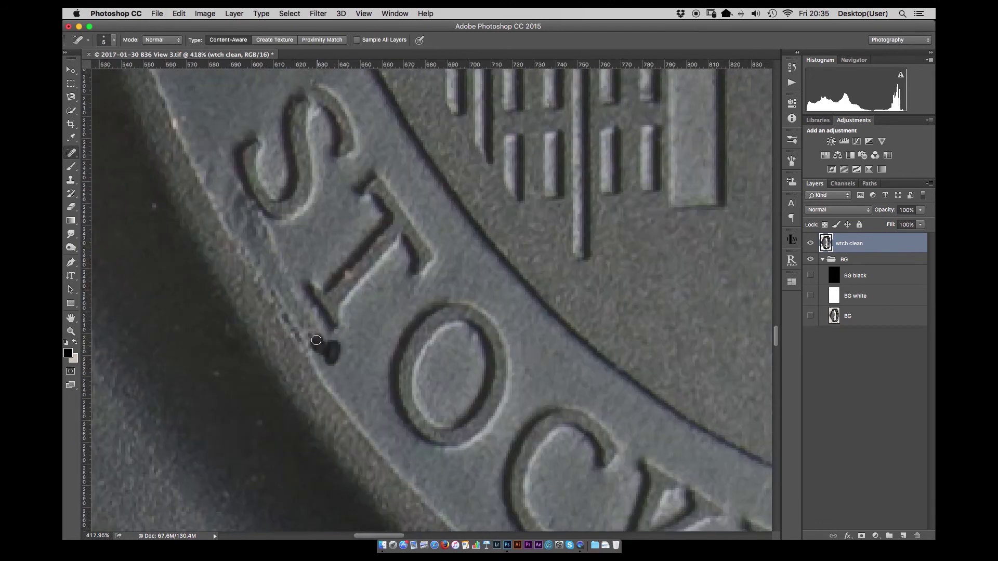
mouse_move(323, 345)
left_mouse_down()
mouse_move(266, 272)
mouse_move(322, 338)
left_mouse_up()
left_click_drag(280, 271, 224, 176)
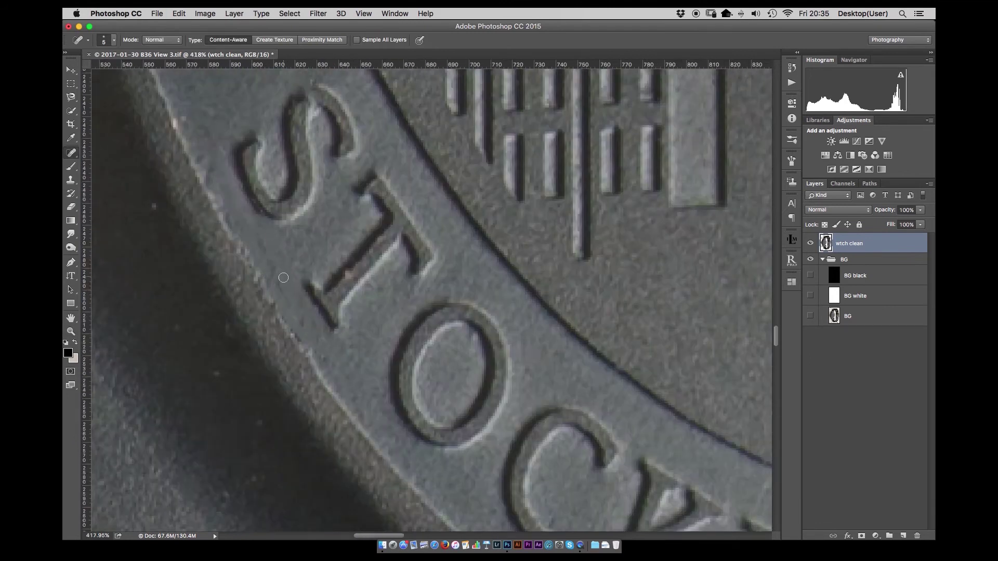
left_click(152, 209)
- Return to the Spot Healing Brush and survey the engraving for remaining specks
scroll(552, 352, "up", 5)
scroll(305, 390, "right", 3)
key("j")
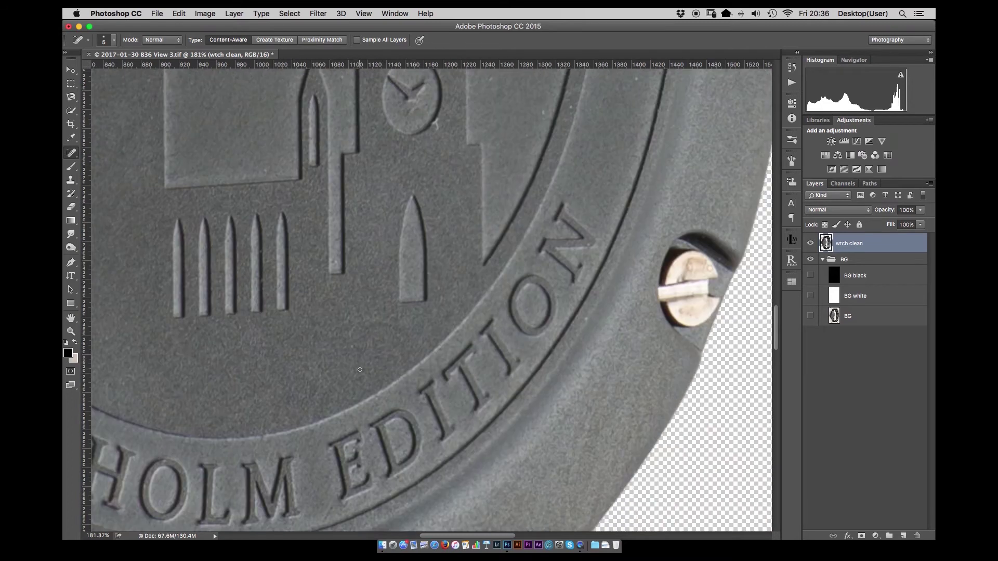
scroll(505, 261, "up", 5)
scroll(506, 260, "down", 5)
scroll(494, 309, "up", 8)
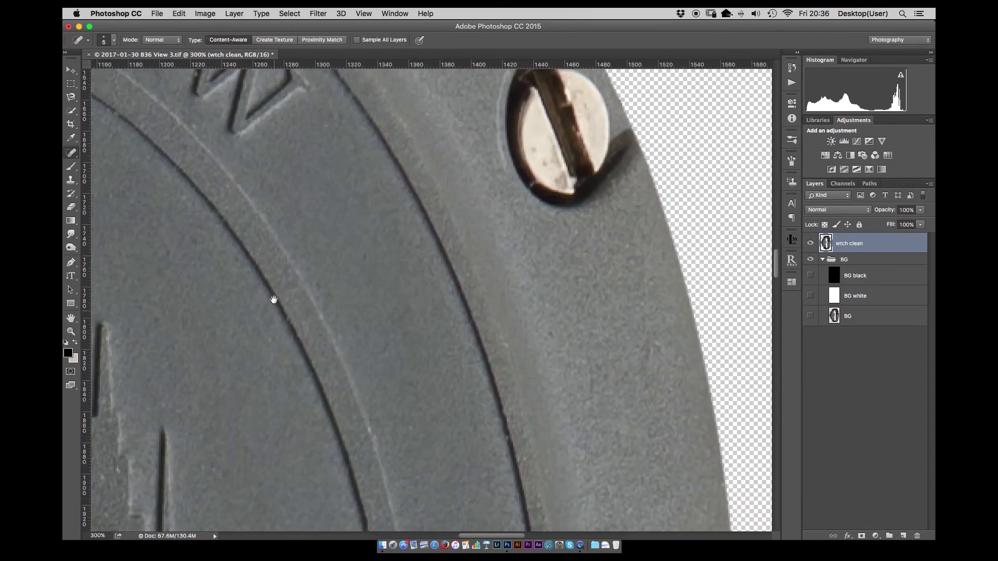
scroll(358, 254, "up", 5)
scroll(444, 212, "left", 4)
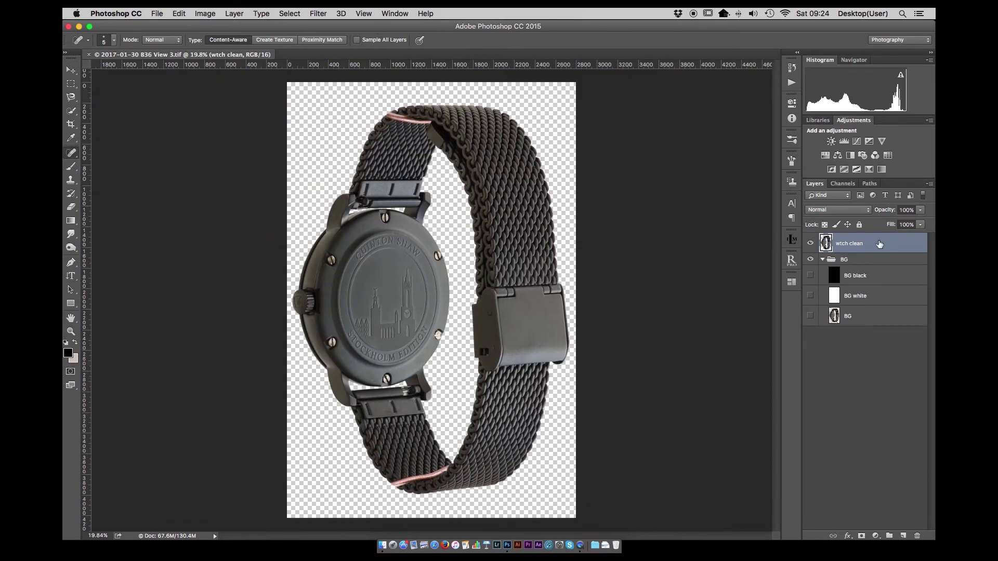
- Add a new layer named 'straps' and copy a mesh piece from wtch clean to its own layer
key("super+shift+n")
type("straps")
key("Return")
key("m")
scroll(243, 201, "up", 8)
key("alt+bracketleft")
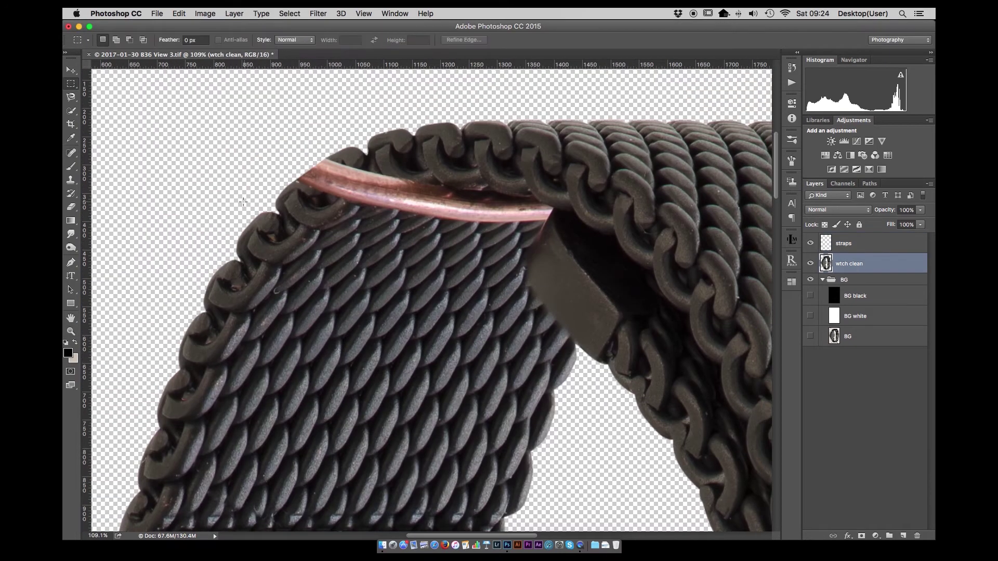
key("super+j")
- Rotate, skew and position the copied mesh patch over the top strap's copper wire
key("super+t")
left_click_drag(285, 194, 311, 172)
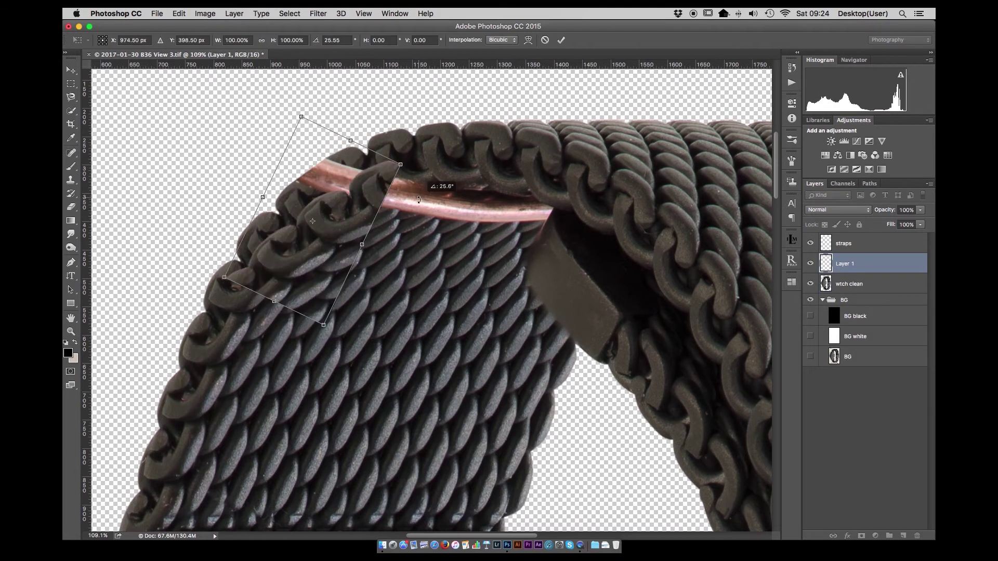
mouse_move(316, 219)
left_mouse_down()
mouse_move(333, 239)
mouse_move(335, 225)
left_mouse_up()
left_click_drag(372, 105, 420, 138)
left_click_drag(232, 227, 240, 237)
left_click_drag(419, 138, 416, 137)
left_click_drag(342, 216, 319, 231)
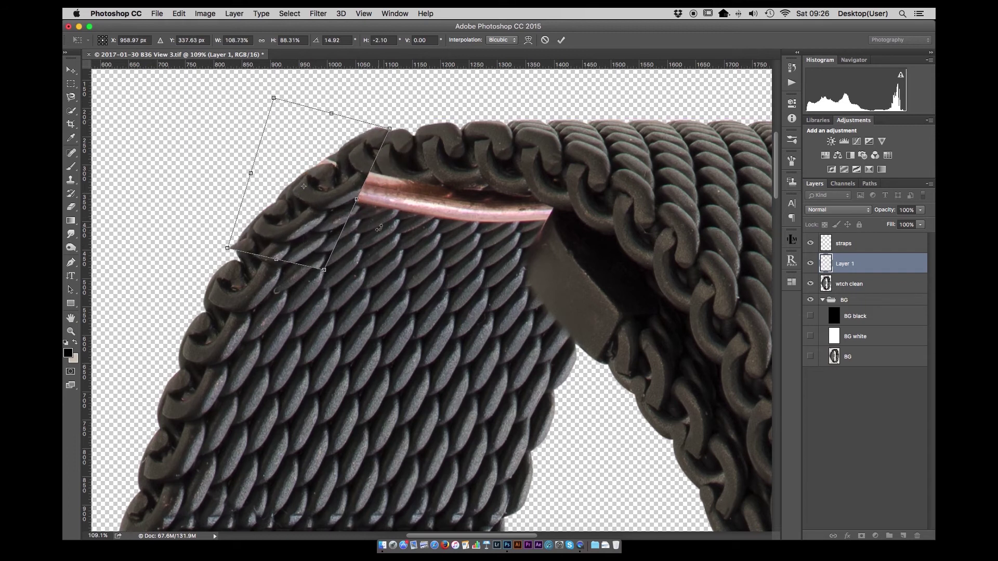
key("Return")
- Add a mask to the patch and set a 70 px brush at 30% flow
key("b")
key("x")
left_click_drag(341, 271, 326, 261)
key("shift+3")
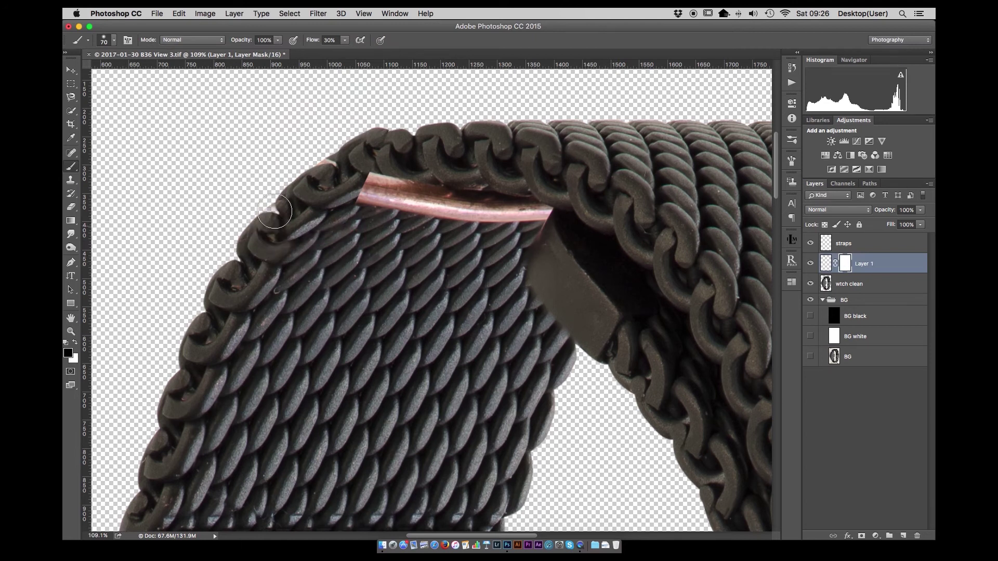
- Rotate the selected patch area about -4° to follow the strap, then deselect
key("m")
left_click_drag(223, 133, 386, 276)
key("ctrl+t")
mouse_move(388, 129)
left_mouse_down()
mouse_move(383, 107)
mouse_move(380, 131)
left_mouse_up()
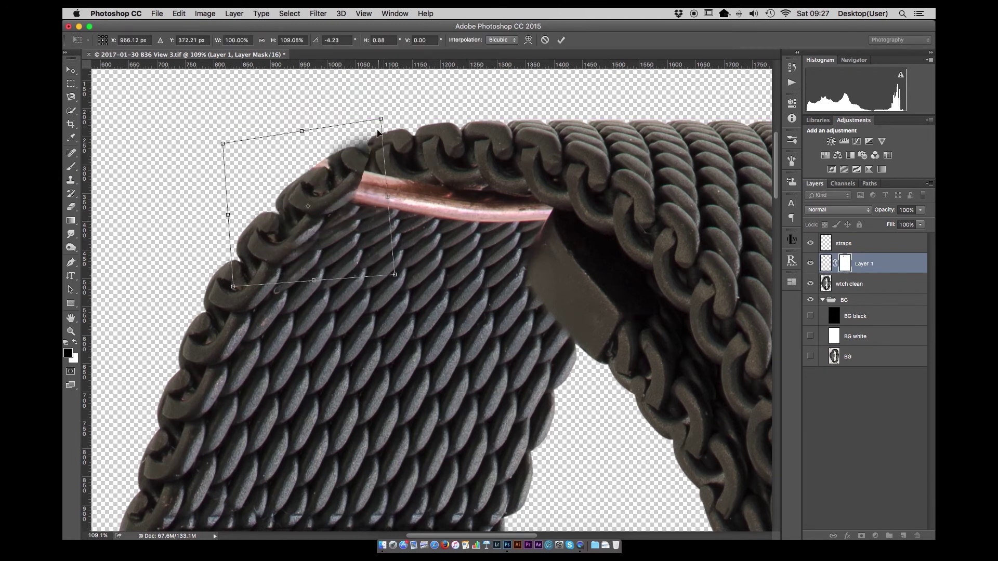
key("Return")
key("ctrl+d")
key("v")
- Copy the patch mask onto wtch clean and switch mask painting colors between Layer 1 and wtch clean
left_click_drag(825, 286, 834, 283)
key("b")
left_click(843, 263)
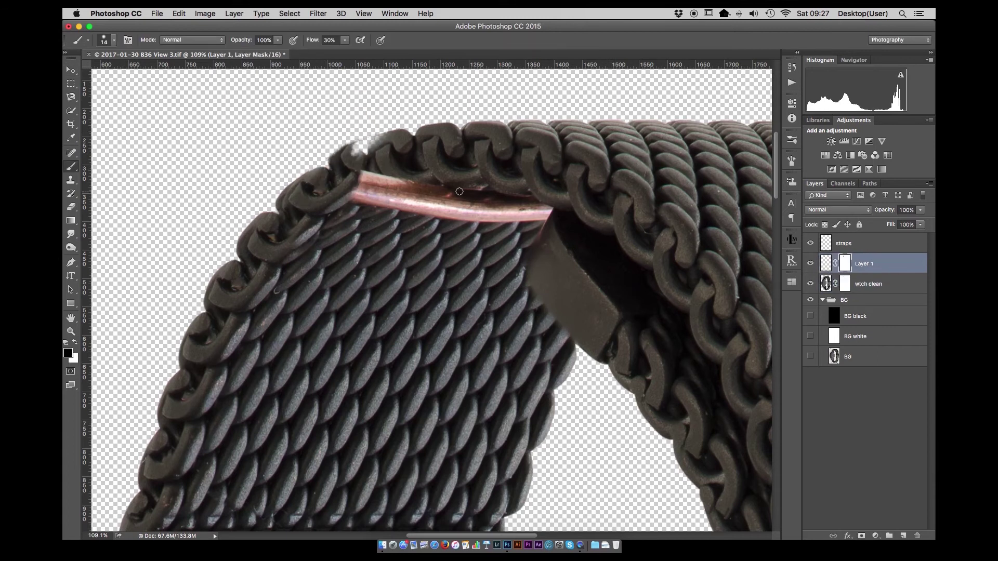
key("alt+bracketleft")
key("x")
key("x")
key("alt+bracketright")
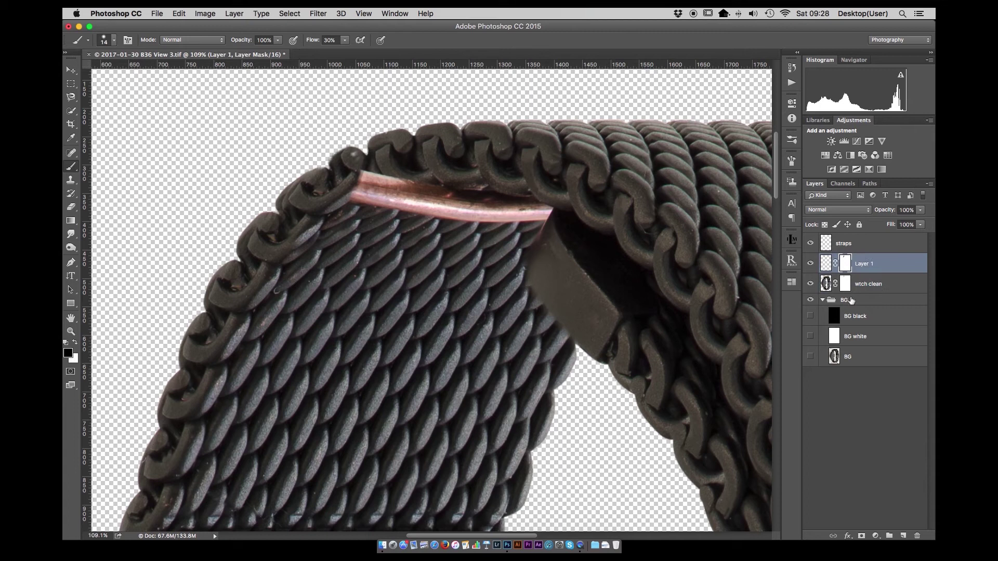
left_click(826, 284)
- Copy a strip of clean mesh to Layer 2, move it over the copper bar and widen it to 375 px
key("m")
left_click_drag(335, 219, 513, 285)
key("ctrl+j")
key("ctrl+t")
left_click_drag(491, 232, 505, 174)
left_click_drag(542, 206, 561, 205)
key("Return")
key("b")
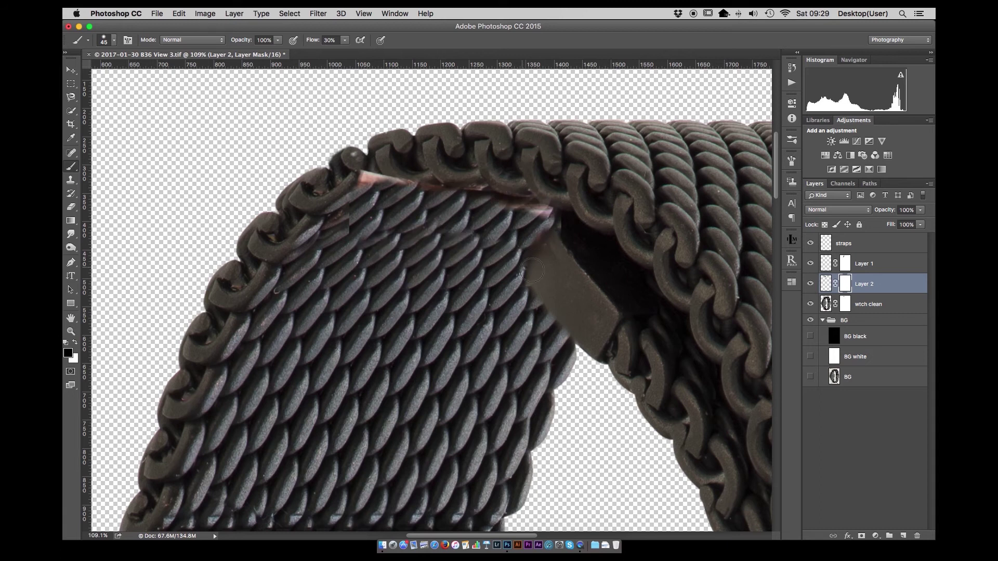
- Check Layer 2 against the wire, then group Layer 1 and Layer 2 and begin renaming the group
left_click(810, 284)
left_click(810, 284)
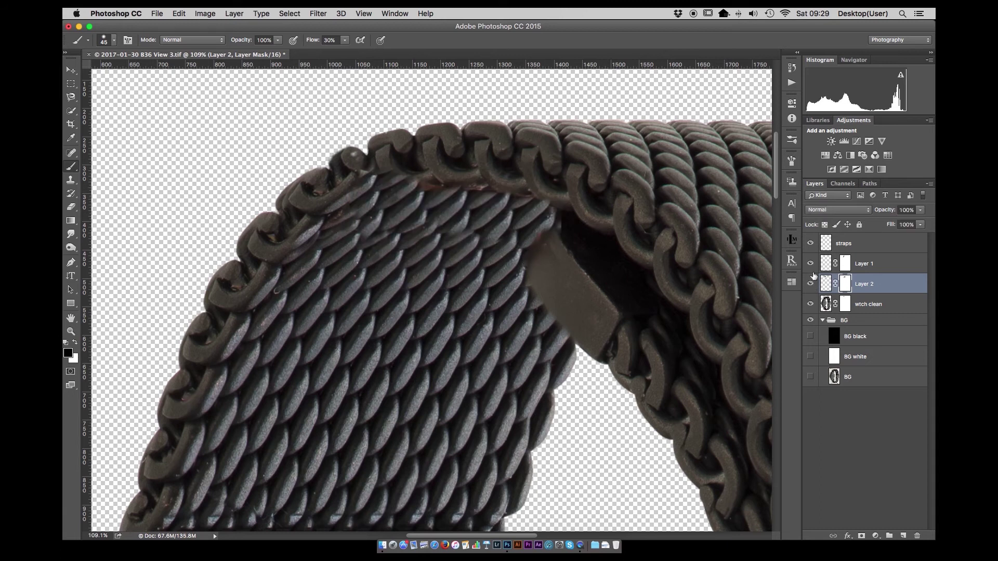
key("x")
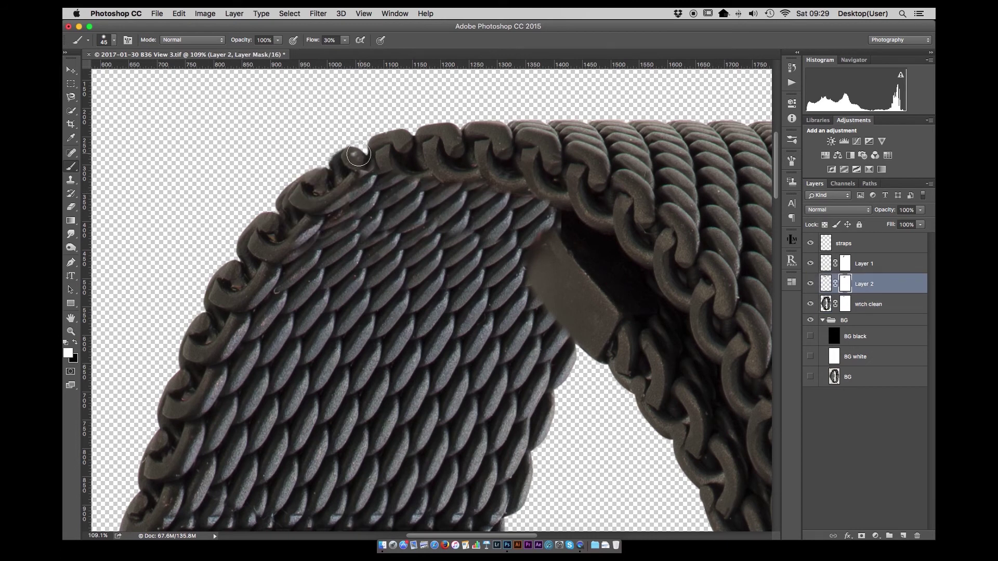
left_click(862, 264, "shift")
key("z")
left_click_drag(467, 234, 417, 232)
key("ctrl+g")
double_click(852, 260)
- Name the group 'top strap' and zoom in on the lower strap
type("top strap")
key("Return")
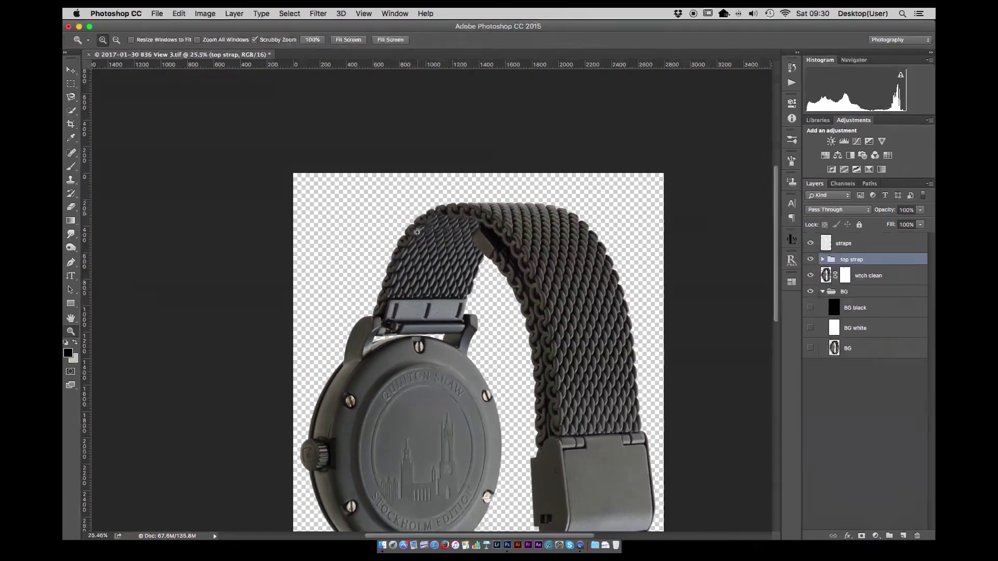
left_click(416, 232)
scroll(431, 301, "down", 10)
left_click(431, 260)
- Copy clean mesh to Layer 3 and rotate it about -24° over the lower strap's copper wire
key("m")
left_click_drag(189, 161, 344, 309)
key("ctrl+j")
key("ctrl+t")
left_click_drag(514, 483, 579, 383)
left_click_drag(398, 401, 414, 405)
key("Return")
key("b")
left_click_drag(525, 308, 525, 307)
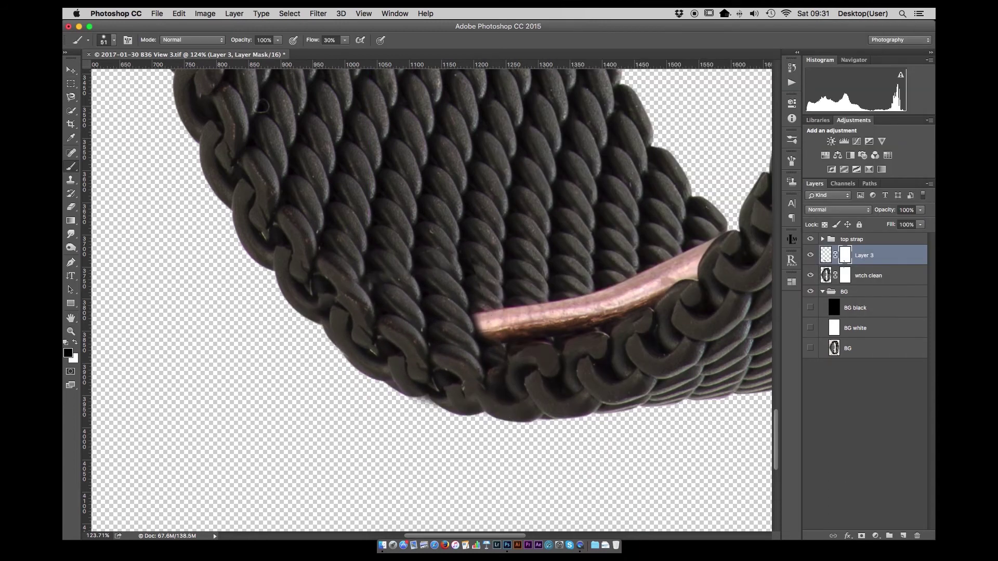
- Copy another clean mesh area to Layer 4, rotate it about -10° and skew it along the strap
key("alt+[")
key("m")
left_click_drag(349, 150, 712, 223)
key("ctrl+j")
key("ctrl+t")
left_click_drag(591, 205, 634, 323)
mouse_move(764, 364)
left_mouse_down()
mouse_move(758, 332)
mouse_move(727, 312)
left_mouse_up()
scroll(431, 302, "right", 4)
left_click_drag(676, 283, 715, 295)
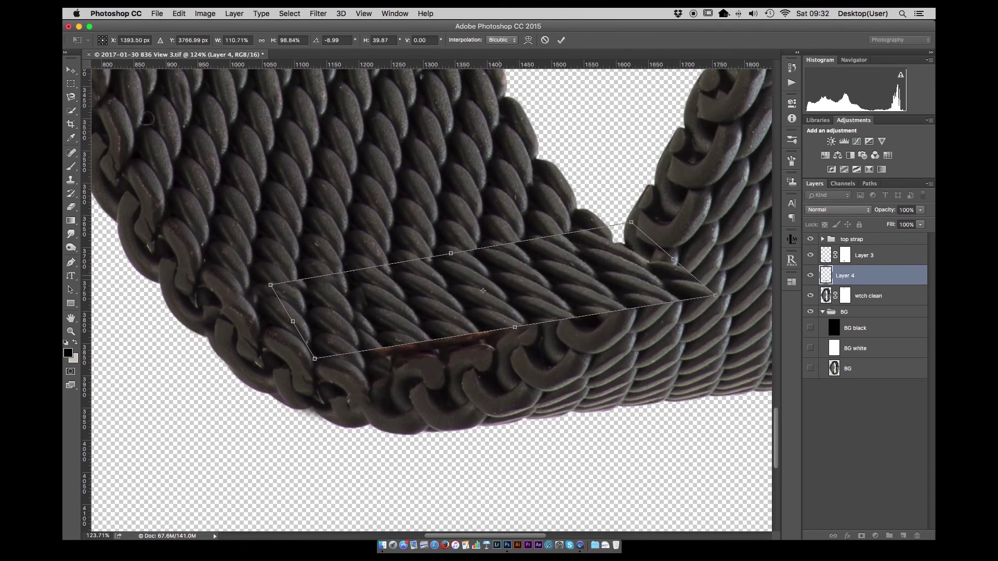
key("Return")
- Mask Layer 4's edge at the junction and re-skew it taller to follow the strap's bend
key("b")
mouse_move(519, 260)
left_mouse_down()
mouse_move(676, 291)
mouse_move(572, 291)
left_mouse_up()
key("x")
key("super+0")
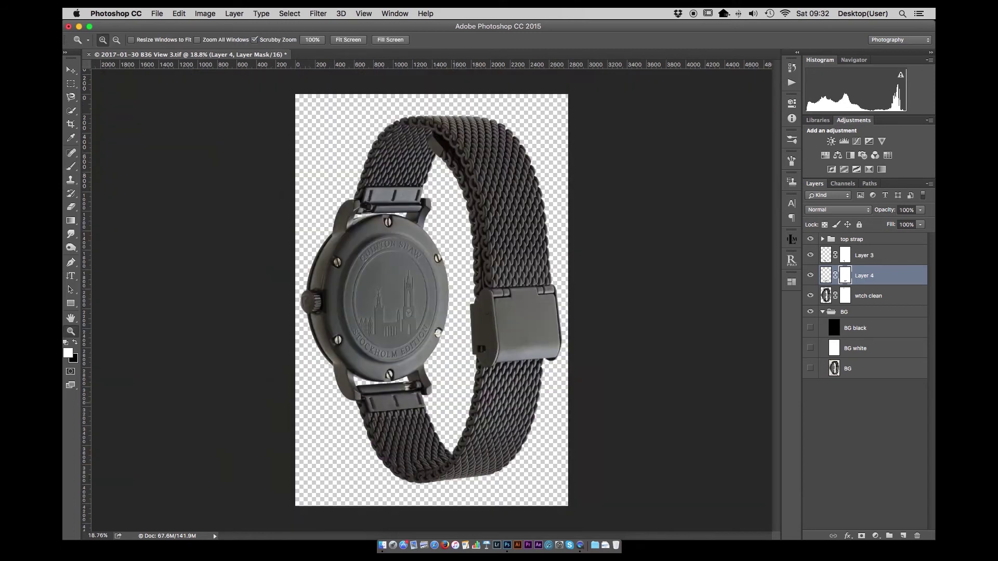
scroll(467, 291, "up", 3)
key("super+t")
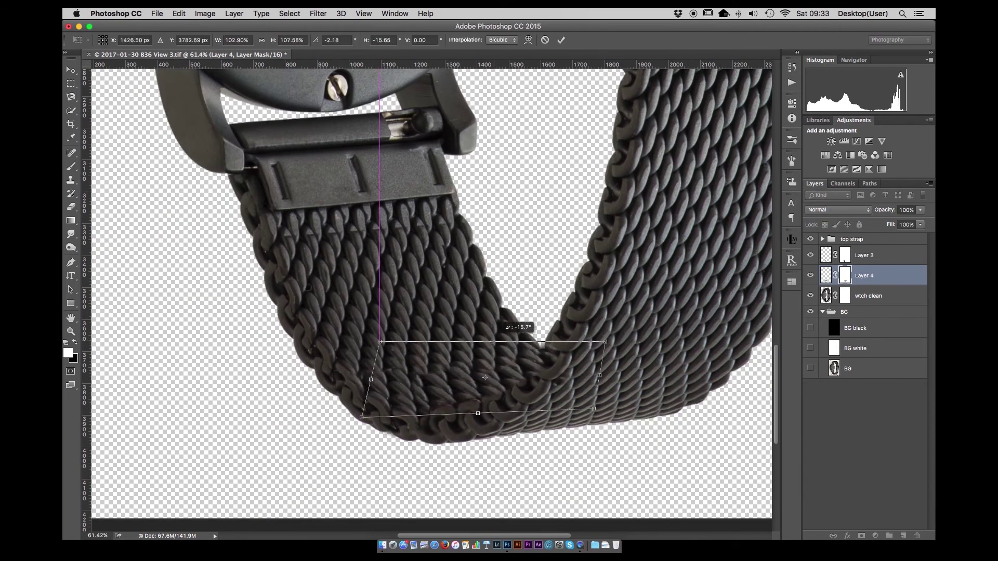
left_click_drag(482, 341, 611, 331)
left_click_drag(362, 417, 365, 419)
key("Return")
- Refine the patch masks with a smaller brush and group Layer 3 and Layer 4 as 'bottom strap'
key("b")
scroll(447, 364, "up", 3)
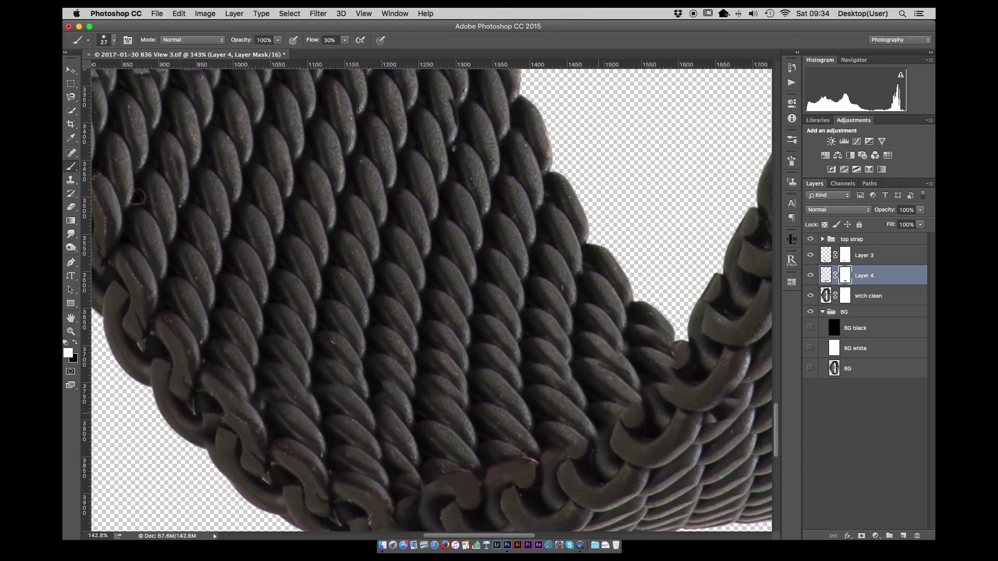
scroll(665, 359, "up", 5)
key("x")
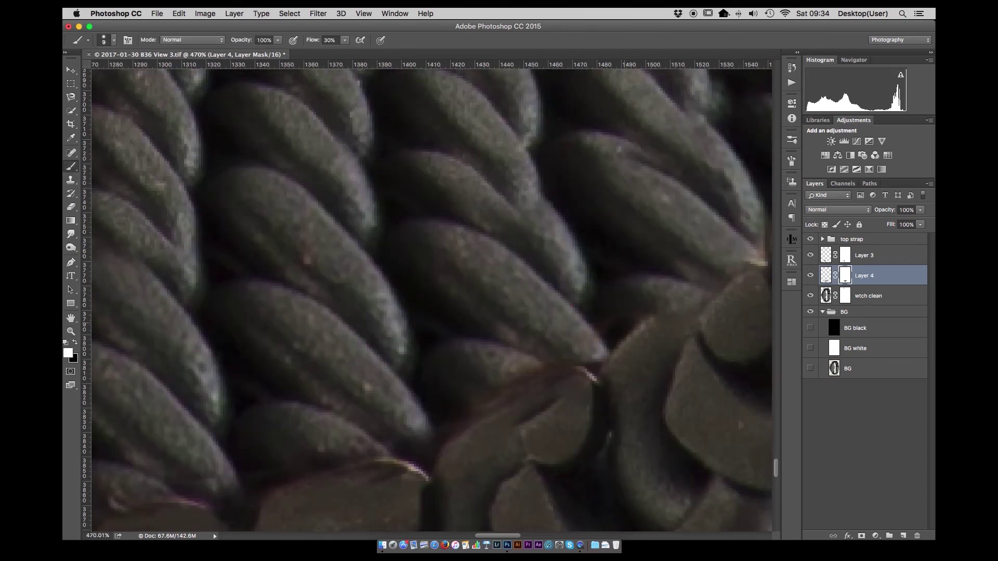
key("bracketleft")
key("bracketleft")
key("bracketleft")
scroll(431, 296, "down", 10)
key("x")
key("ctrl+g")
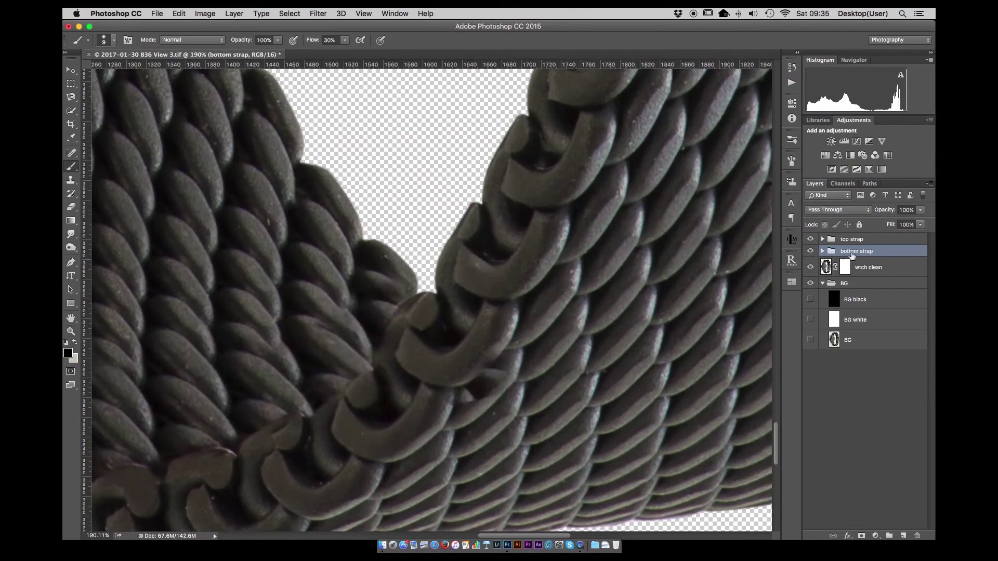
right_click(471, 379)
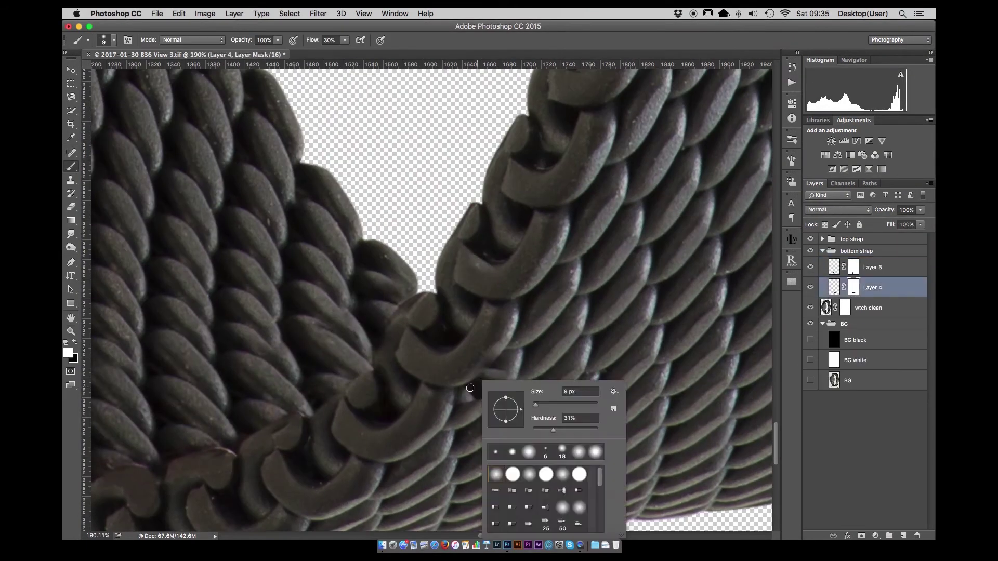
key("Escape")
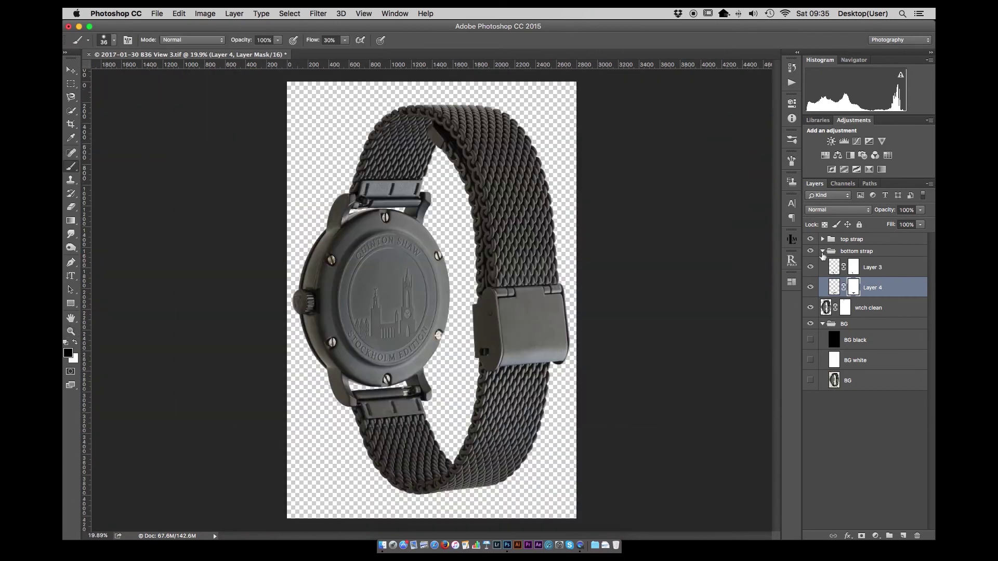
left_click(822, 252)
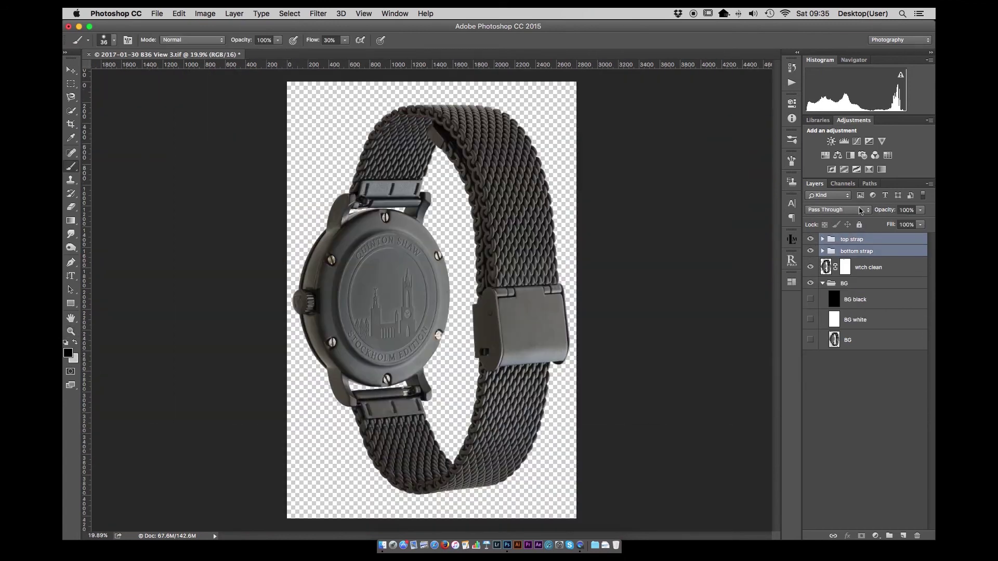
- Draw an oval selection and transform it to fit the case-back disc
left_click(857, 239)
left_click(71, 84)
left_click_drag(522, 425, 471, 382)
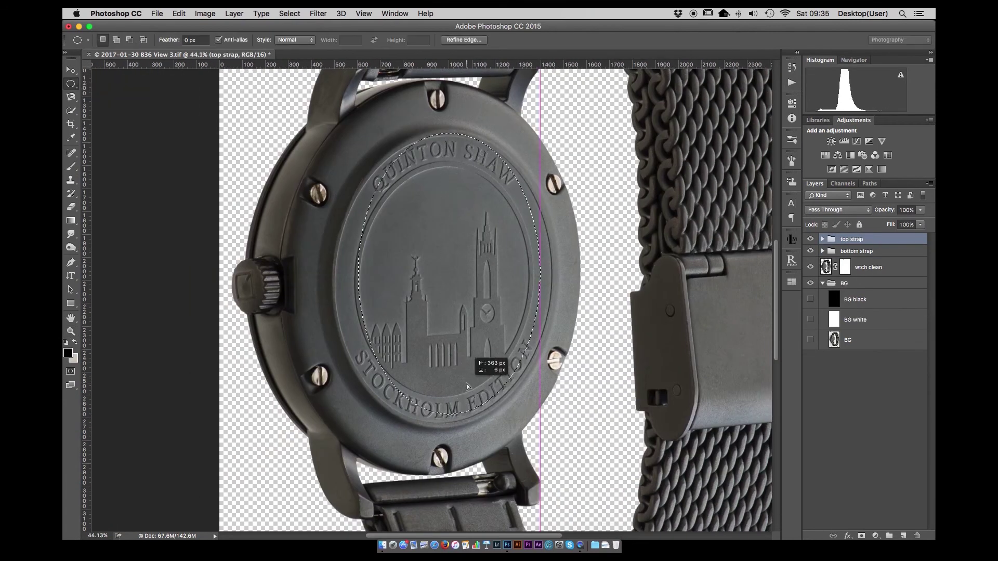
left_click(289, 13)
left_click(312, 197)
left_click_drag(524, 250, 553, 275)
left_click_drag(441, 413, 443, 427)
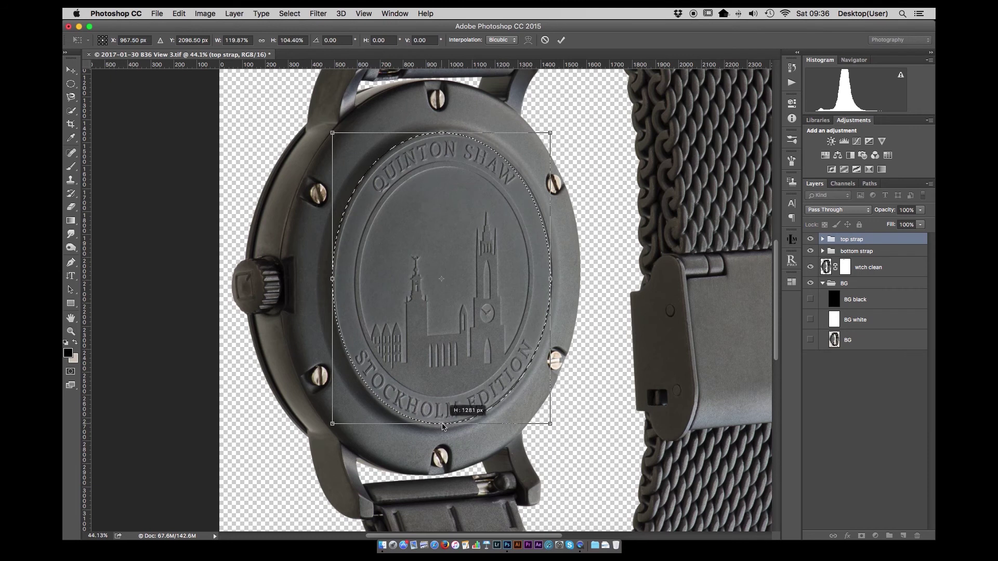
key("Return")
- Feather the selection 3.4 px and add a Curves 1 layer bent to boost case-back contrast
key("super+alt+r")
left_click_drag(777, 172, 788, 169)
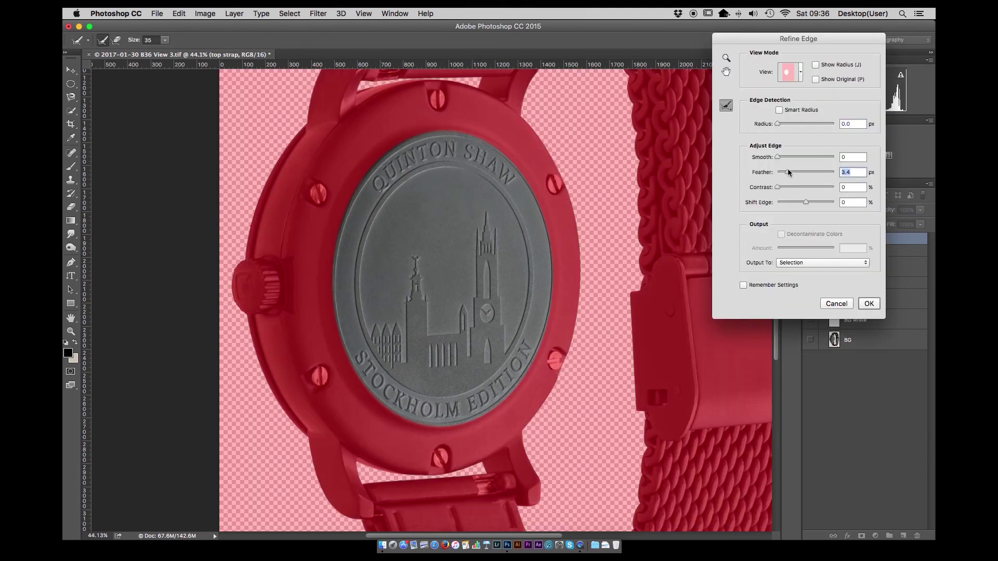
key("Return")
left_click(844, 141)
left_click_drag(663, 252, 663, 257)
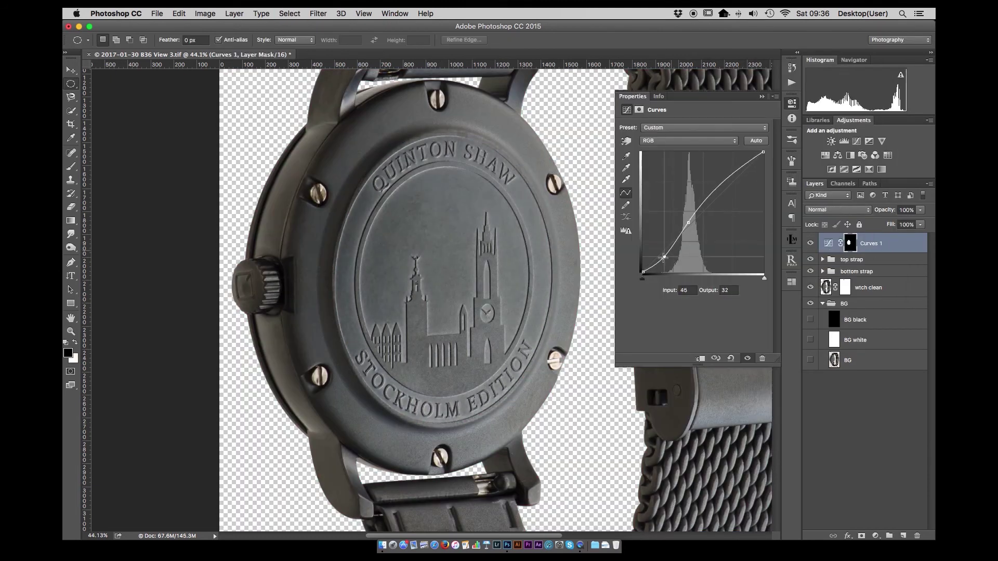
key("super+0")
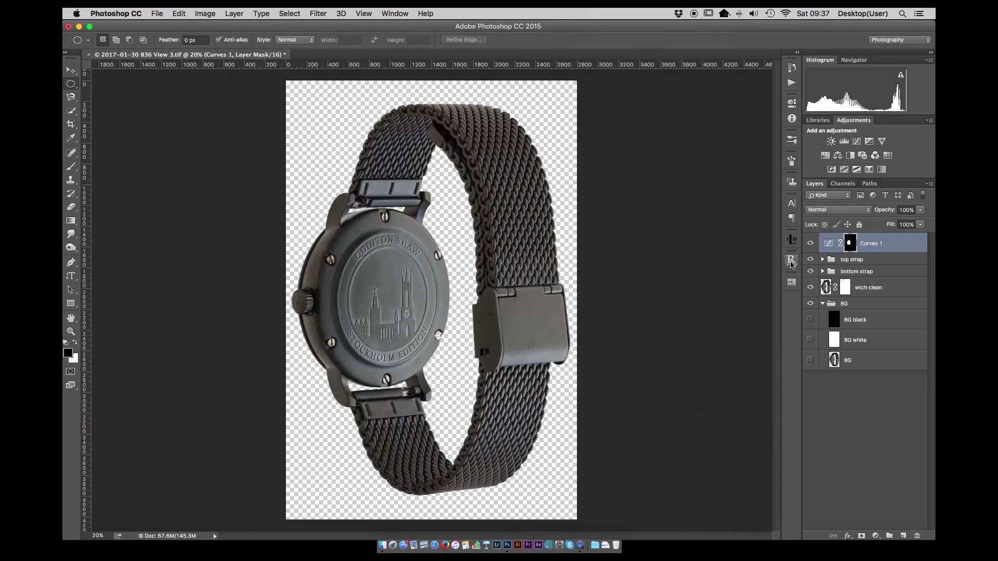
key("z")
mouse_move(395, 301)
left_mouse_down()
mouse_move(469, 202)
mouse_move(407, 302)
left_mouse_up()
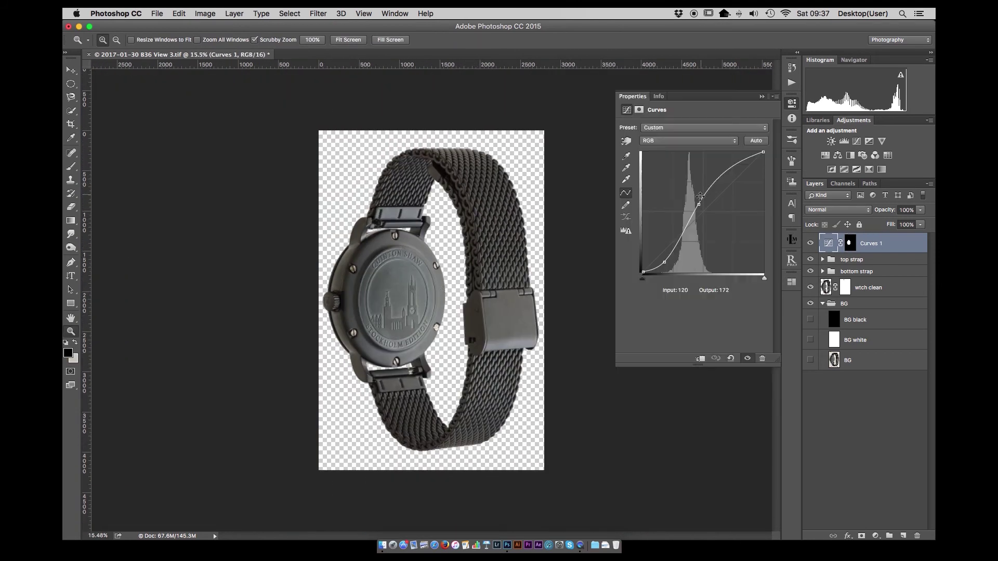
left_click_drag(693, 209, 686, 205)
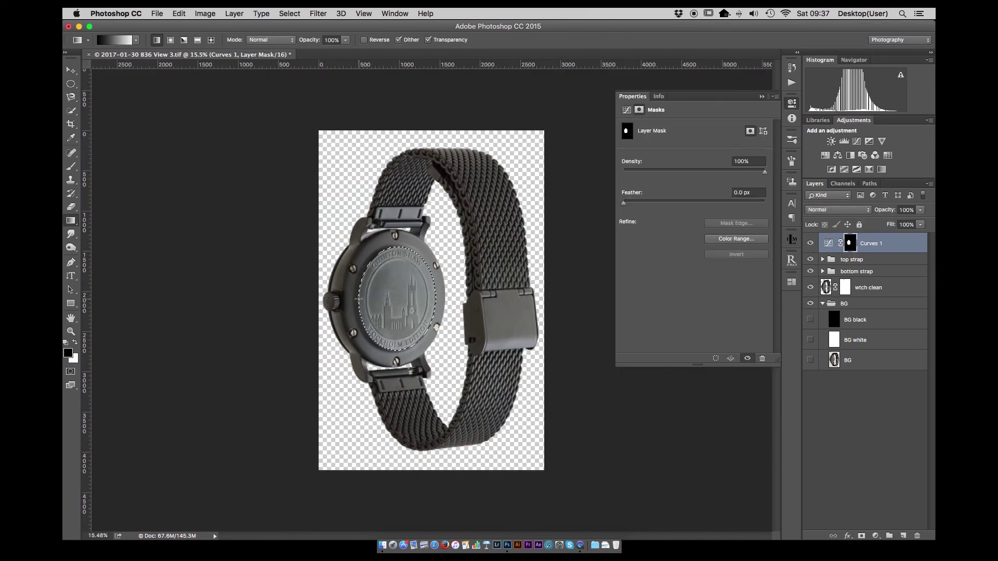
- Add a Black & White adjustment layer over the watch
left_click(849, 156)
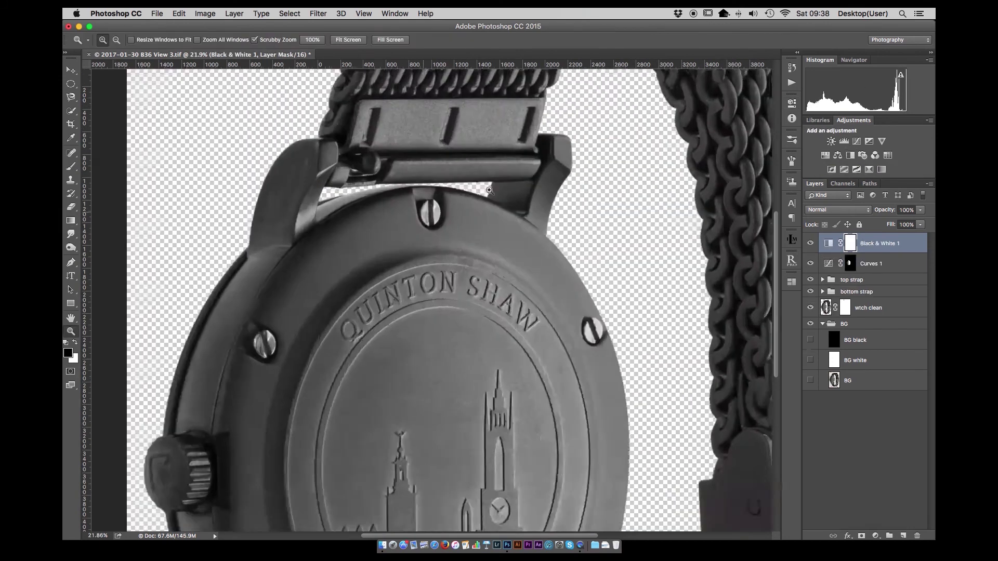
key("x")
scroll(433, 197, "down", 10)
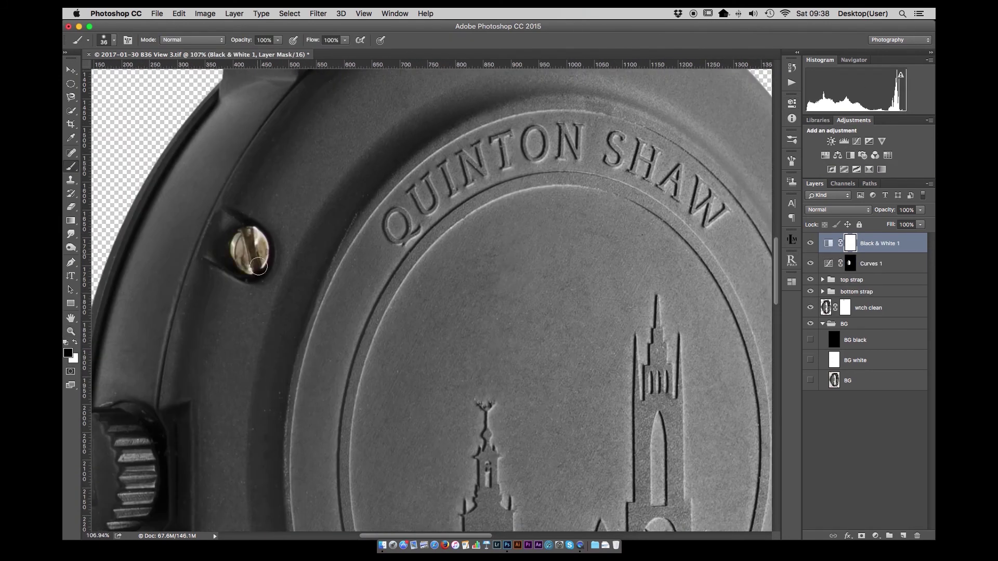
scroll(482, 332, "right", 10)
scroll(482, 333, "up", 3)
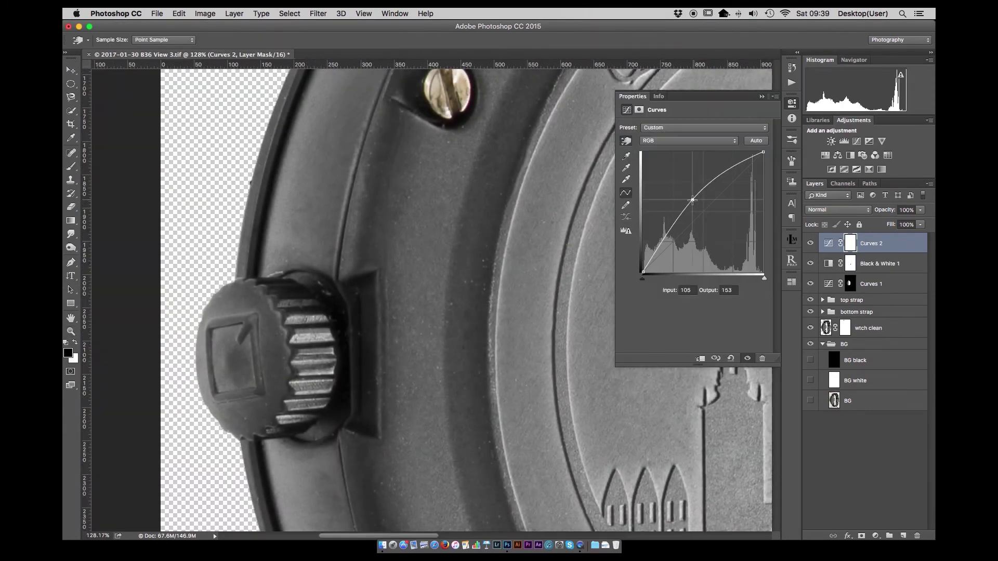
- Fill the Curves 2 mask with black and set the Brush to paint white
key("shift+BackSpace")
key("Return")
key("b")
key("x")
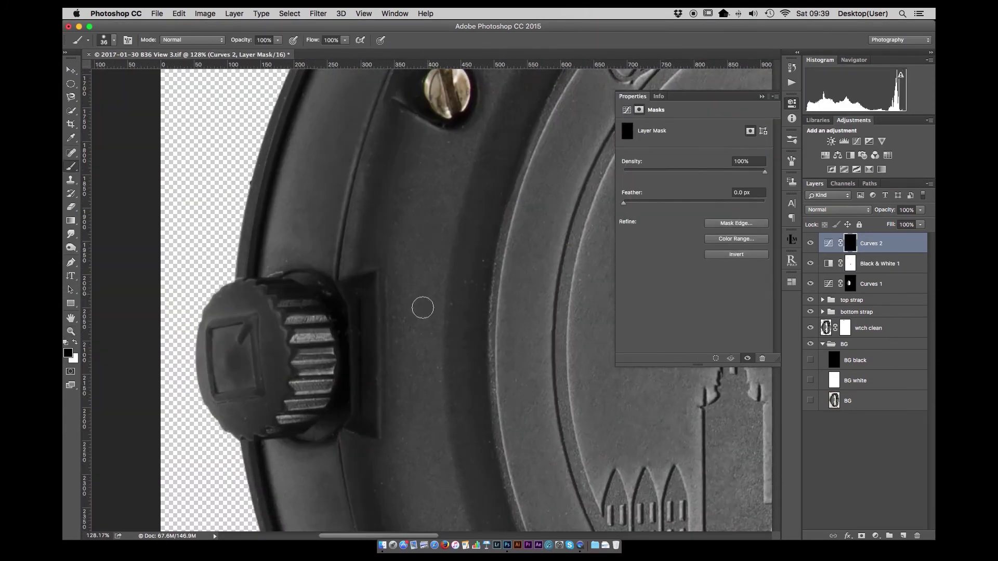